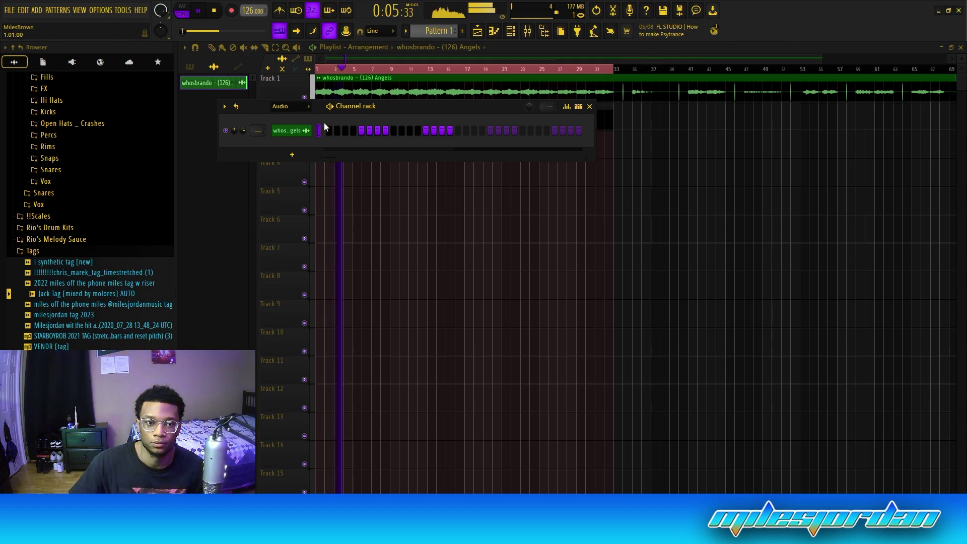
Step: Show all channels in the channel rack and collapse the FX sample folder of the drum stash in the browser
{"action": "left_click", "coordinate": [292, 122]}
{"action": "scroll", "coordinate": [312, 179], "scroll_direction": "up", "scroll_amount": 2}
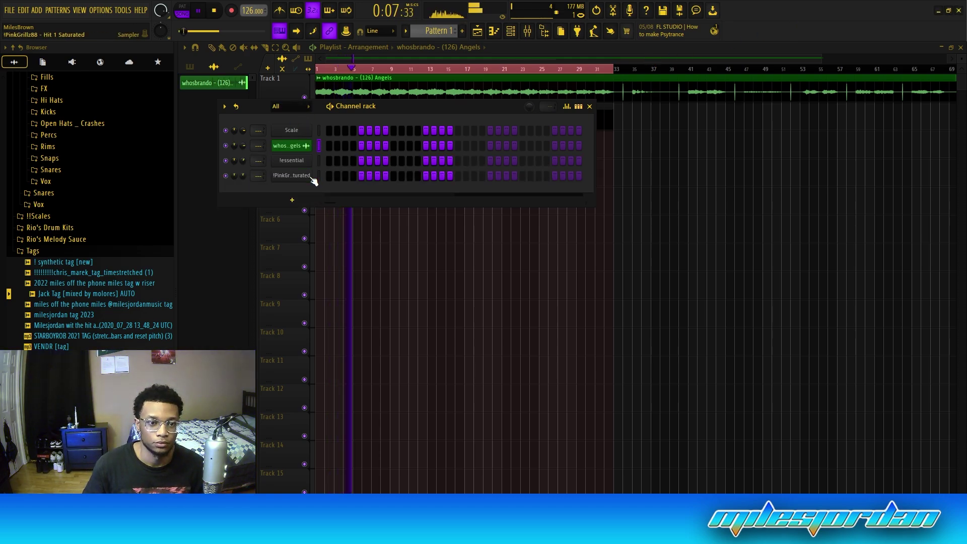
{"action": "scroll", "coordinate": [69, 260], "scroll_direction": "up", "scroll_amount": 10}
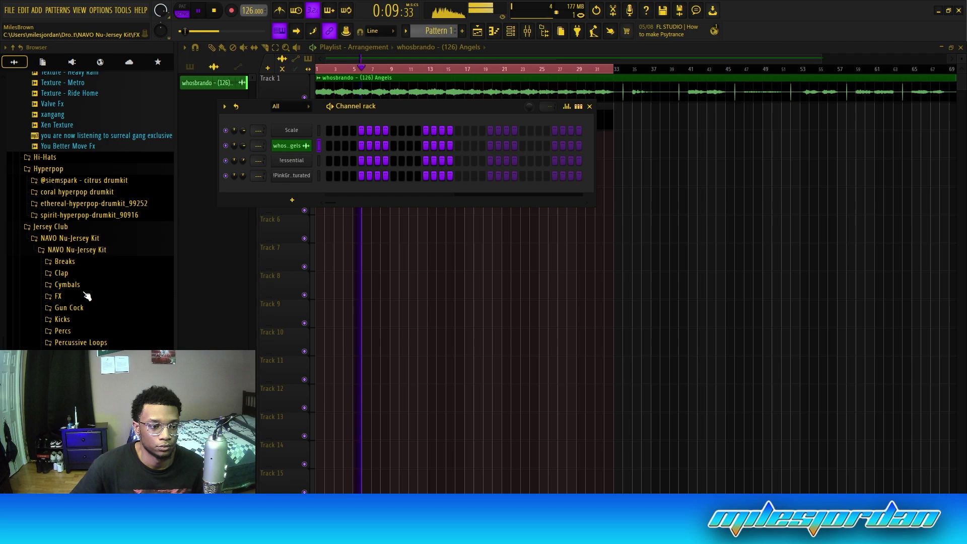
{"action": "scroll", "coordinate": [54, 317], "scroll_direction": "up", "scroll_amount": 15}
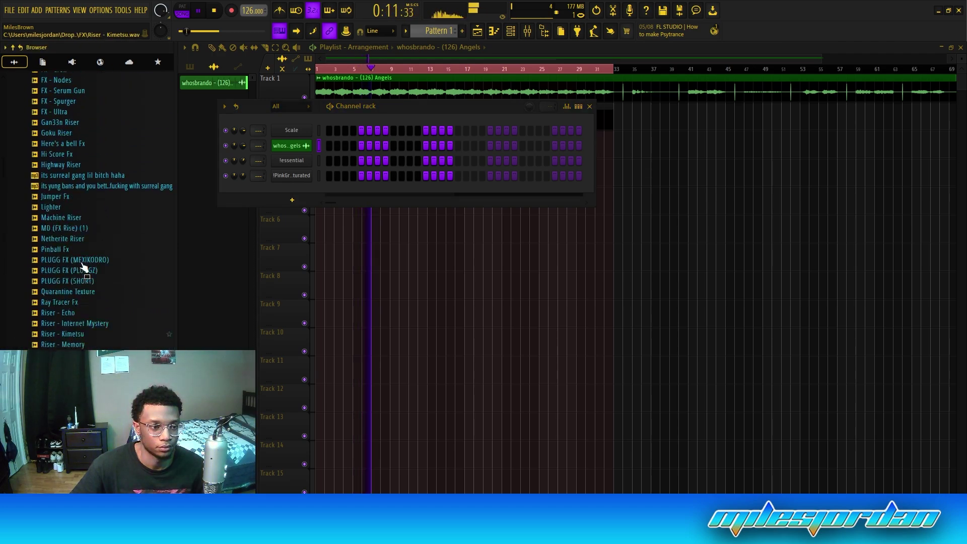
{"action": "left_click", "coordinate": [71, 256]}
{"action": "scroll", "coordinate": [66, 241], "scroll_direction": "up", "scroll_amount": 8}
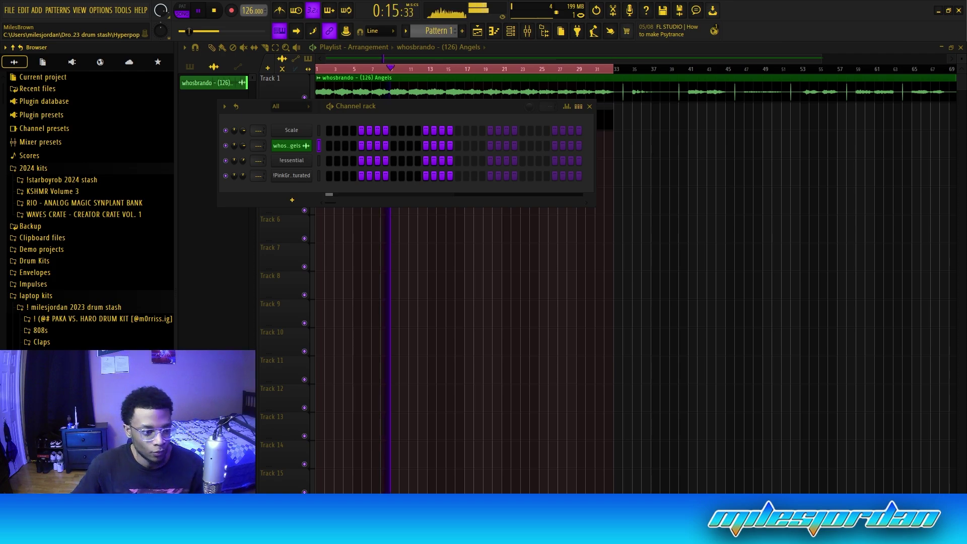
Step: Audition kicks from the coral hyperpop drumkit and load the messenger kick as a new channel below the Angels clip
{"action": "left_click", "coordinate": [71, 377]}
{"action": "left_click", "coordinate": [108, 273]}
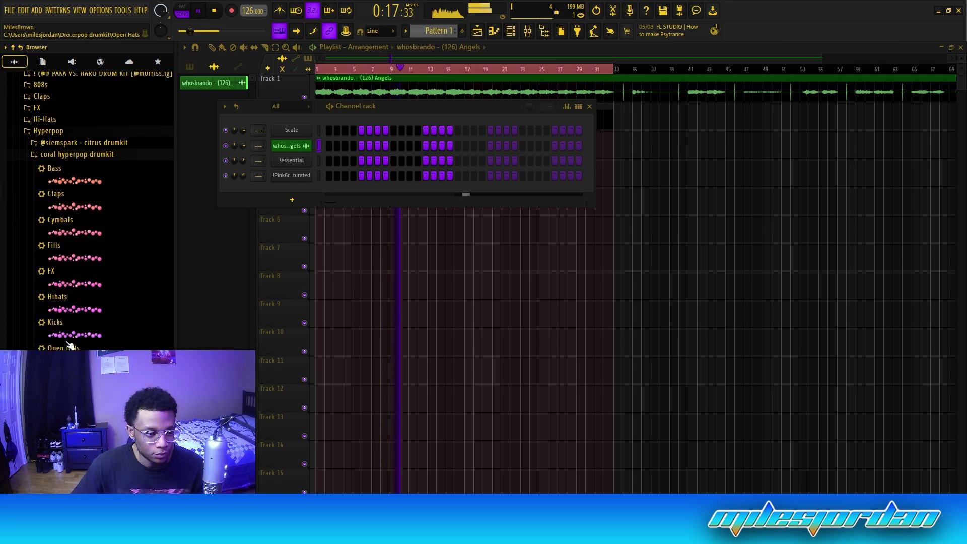
{"action": "left_click", "coordinate": [107, 320]}
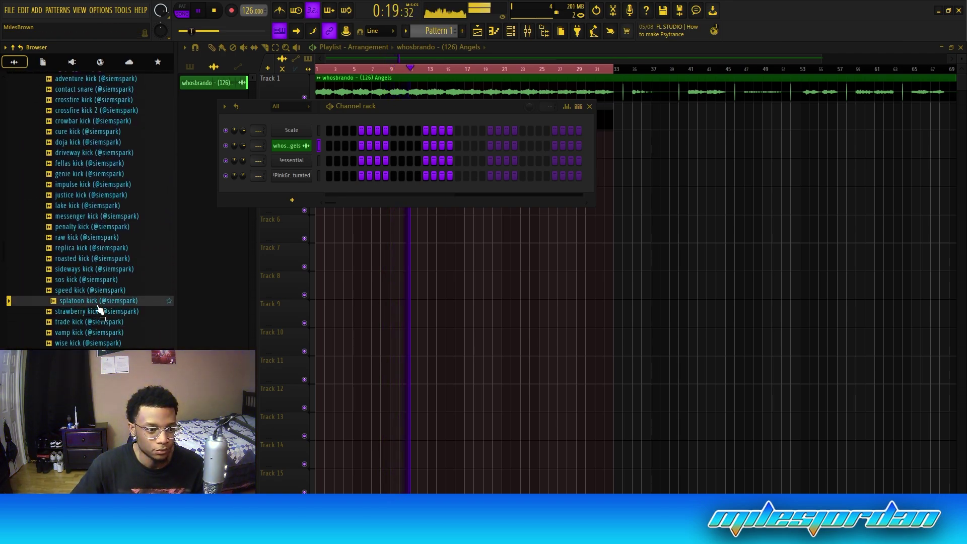
{"action": "left_click", "coordinate": [101, 259]}
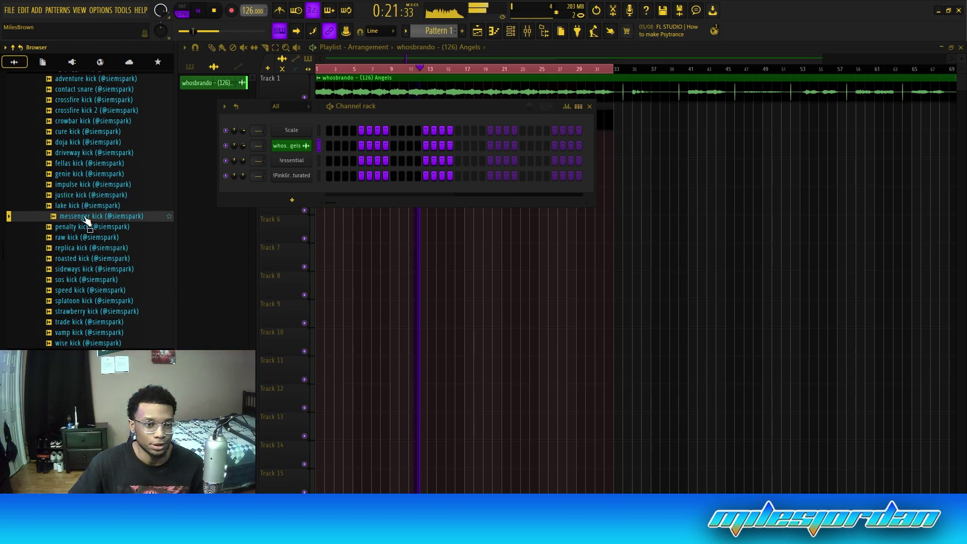
{"action": "left_click_drag", "start_coordinate": [304, 153], "coordinate": [303, 158]}
Step: In the messenger kick's piano roll, draw a one-bar pattern of C5 notes on steps 1, 5, 9, 12 and 15
{"action": "key", "text": "F7"}
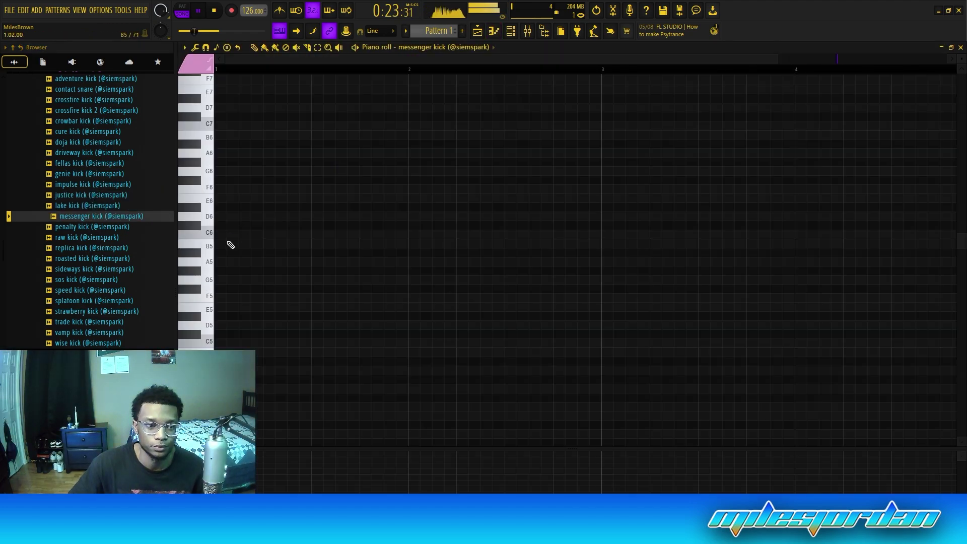
{"action": "scroll", "coordinate": [218, 268], "scroll_direction": "down", "scroll_amount": 3}
{"action": "left_click_drag", "start_coordinate": [220, 254], "coordinate": [211, 263]}
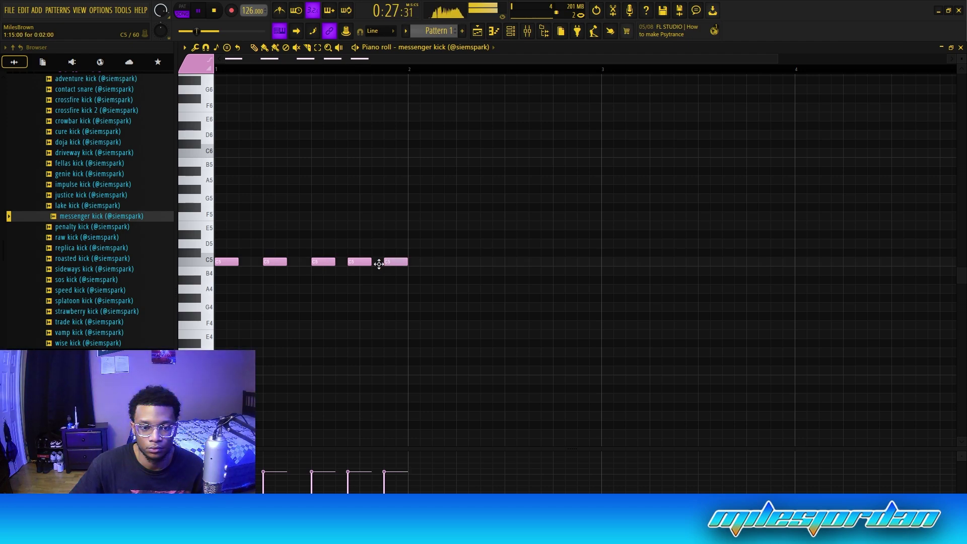
Step: Duplicate the one-bar kick pattern until it fills eight bars, and clear the selection
{"action": "left_click_drag", "start_coordinate": [407, 66], "coordinate": [239, 69]}
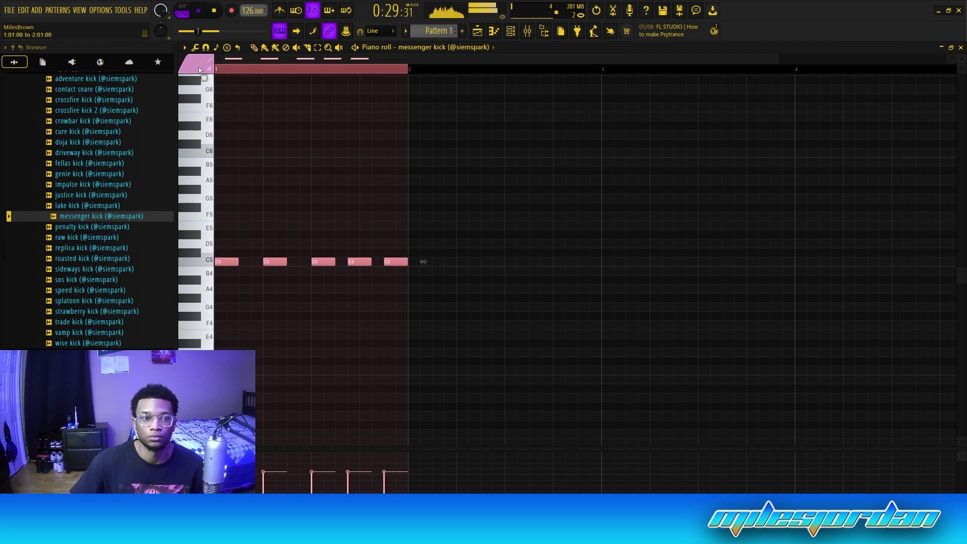
{"action": "scroll", "coordinate": [415, 71], "scroll_direction": "down", "scroll_amount": 2}
{"action": "key", "text": "ctrl+b"}
{"action": "key", "text": "ctrl+b"}
{"action": "key", "text": "ctrl+b"}
{"action": "key", "text": "ctrl+b"}
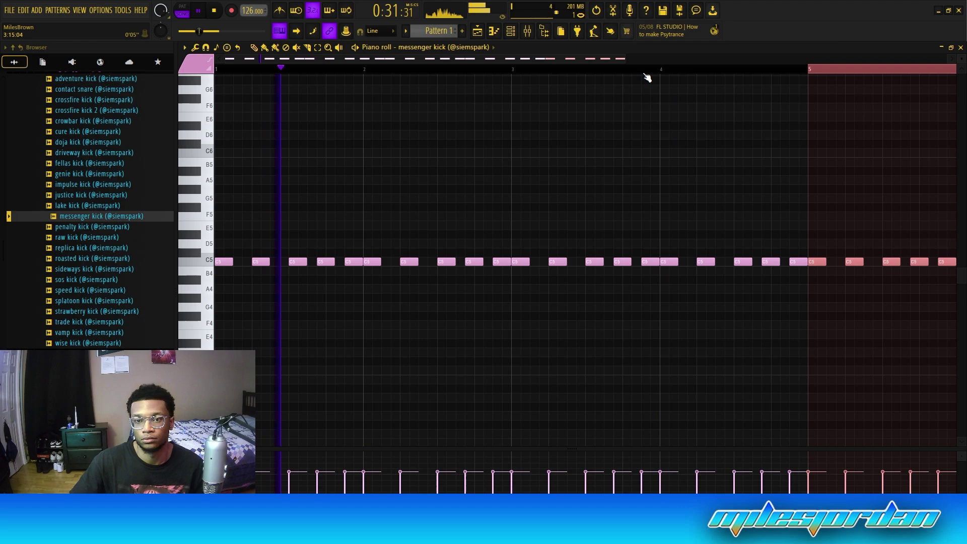
{"action": "scroll", "coordinate": [647, 73], "scroll_direction": "down", "scroll_amount": 2}
{"action": "key", "text": "ctrl+b"}
{"action": "key", "text": "ctrl+b"}
{"action": "key", "text": "ctrl+b"}
{"action": "left_click", "coordinate": [526, 74]}
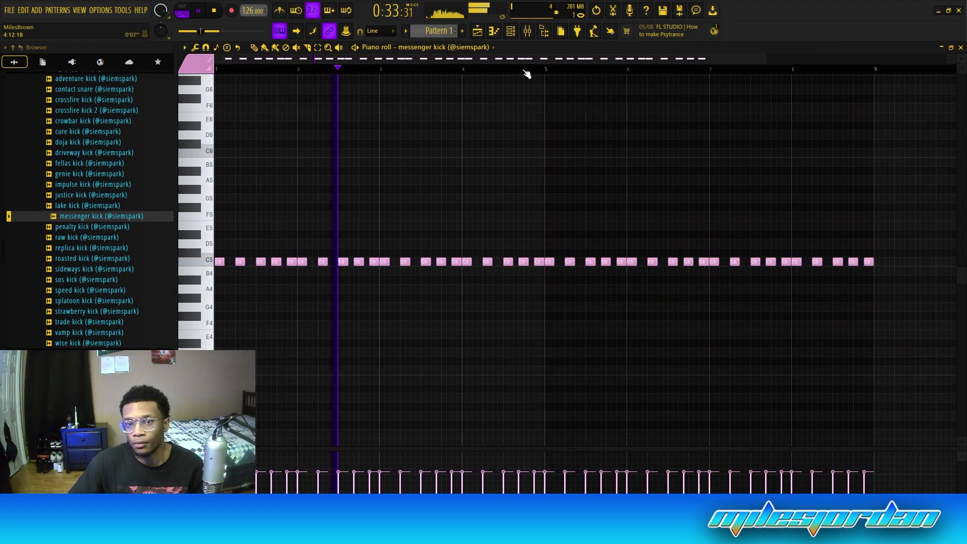
Step: Bring up the channel rack and look through the sample folders of the coral hyperpop drumkit
{"action": "left_click", "coordinate": [511, 32]}
{"action": "scroll", "coordinate": [82, 242], "scroll_direction": "up", "scroll_amount": 8}
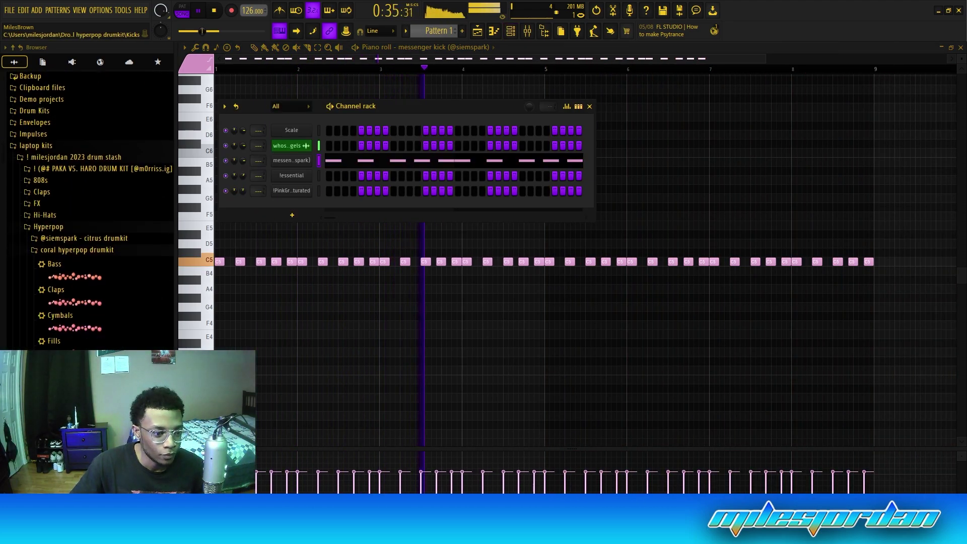
{"action": "scroll", "coordinate": [91, 272], "scroll_direction": "down", "scroll_amount": 3}
{"action": "left_click", "coordinate": [91, 269]}
{"action": "left_click", "coordinate": [92, 298]}
{"action": "left_click", "coordinate": [84, 323]}
{"action": "scroll", "coordinate": [114, 314], "scroll_direction": "up", "scroll_amount": 4}
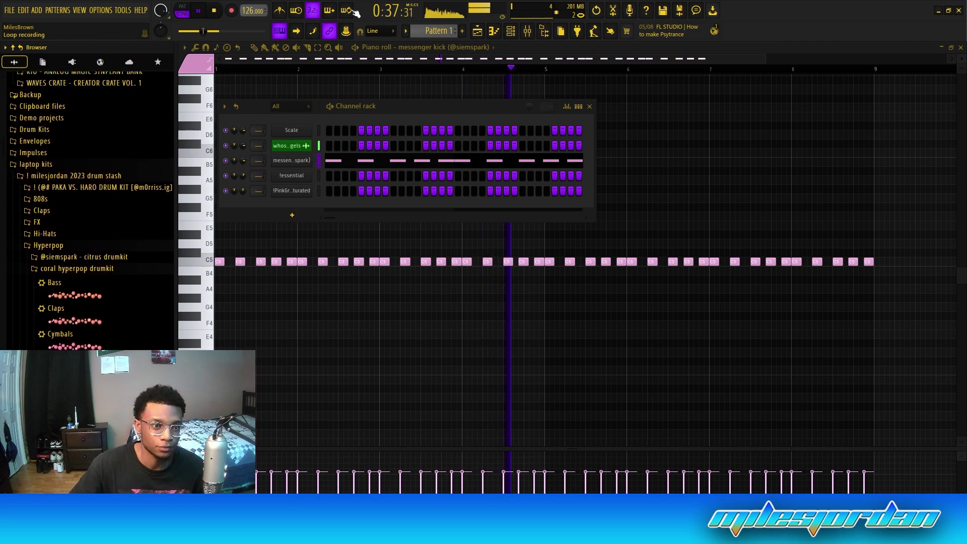
Step: Set the Angels audio clip's time-stretching mode to Stretch and raise the project tempo to 133 BPM
{"action": "left_click", "coordinate": [291, 145]}
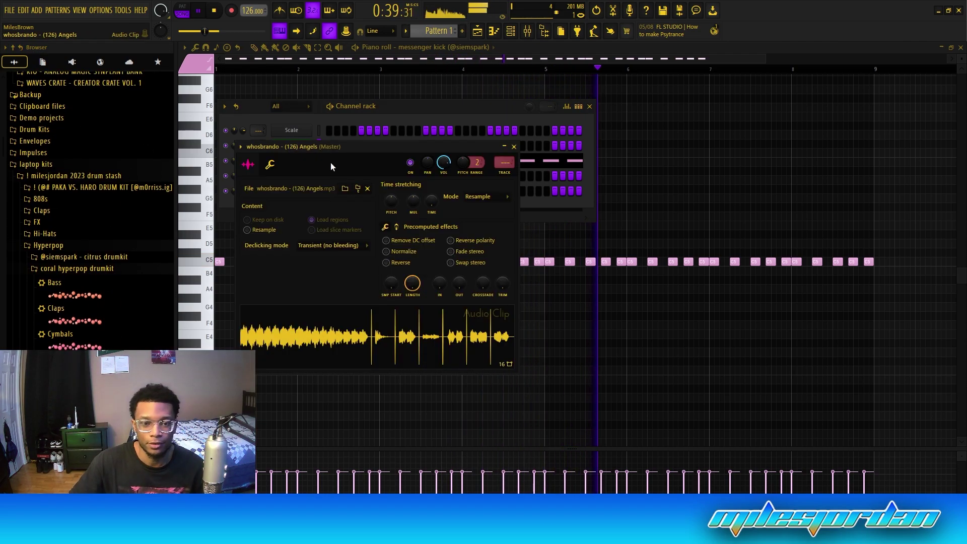
{"action": "left_click", "coordinate": [479, 223]}
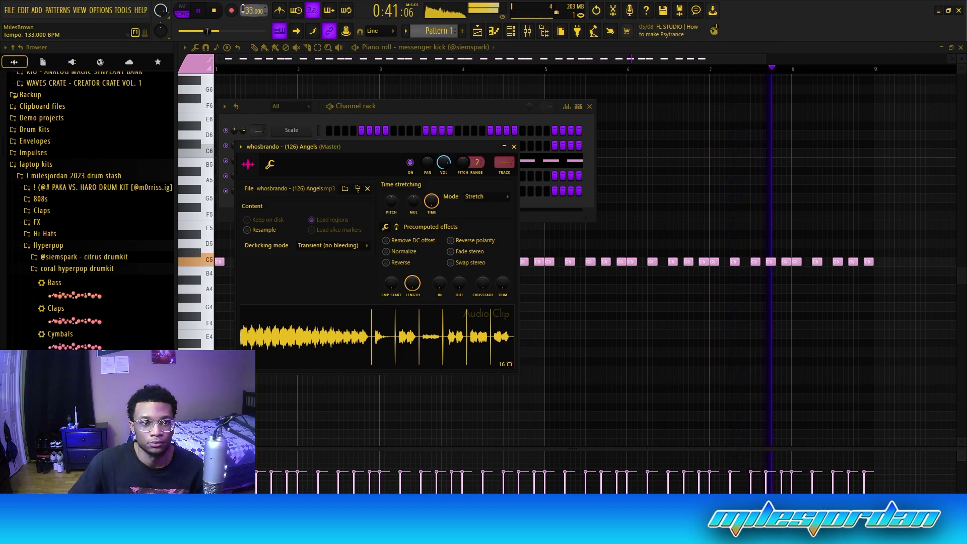
{"action": "scroll", "coordinate": [243, 9], "scroll_direction": "up", "scroll_amount": 1}
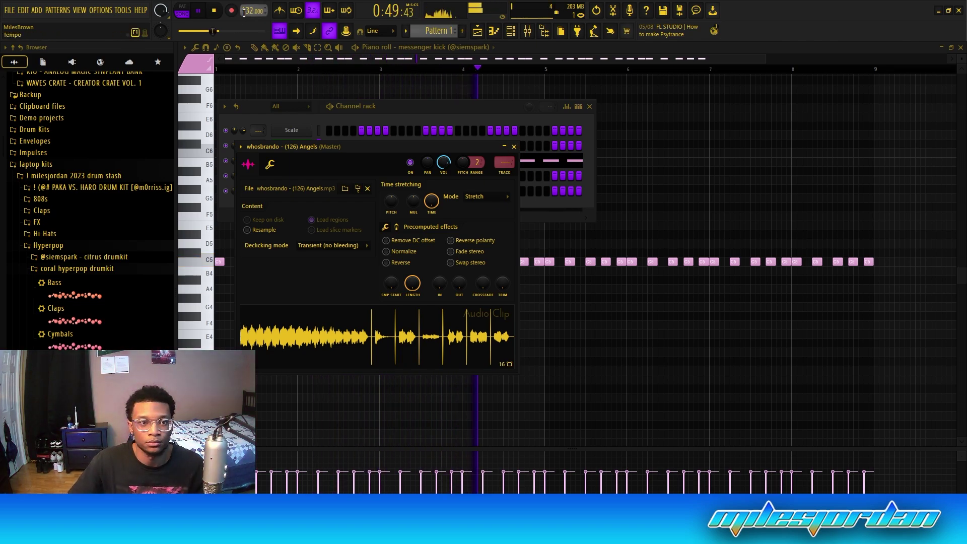
{"action": "left_click", "coordinate": [515, 147]}
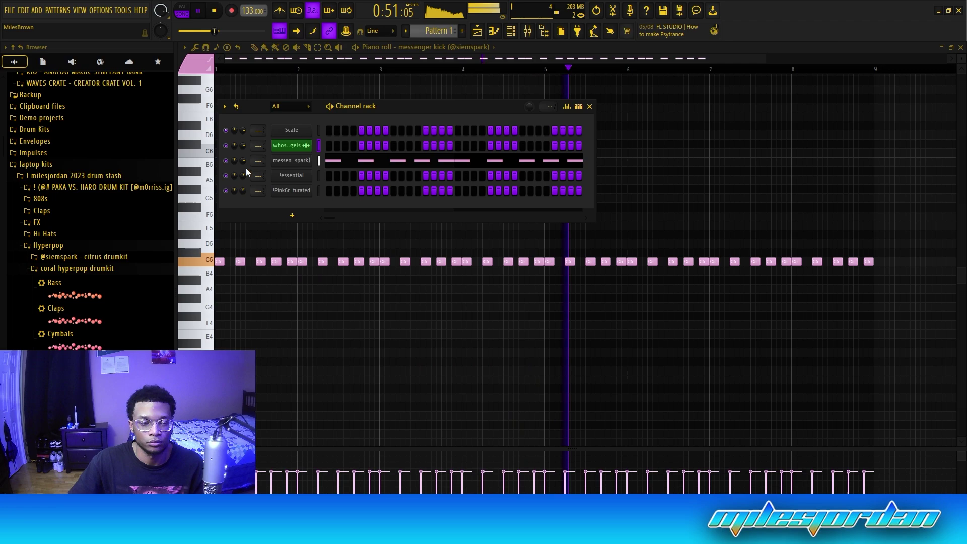
Step: Collapse the coral hyperpop drumkit and expand the Stomps folder of the NAVO Nu-Jersey Kit under Jersey Club
{"action": "scroll", "coordinate": [82, 280], "scroll_direction": "up", "scroll_amount": 2}
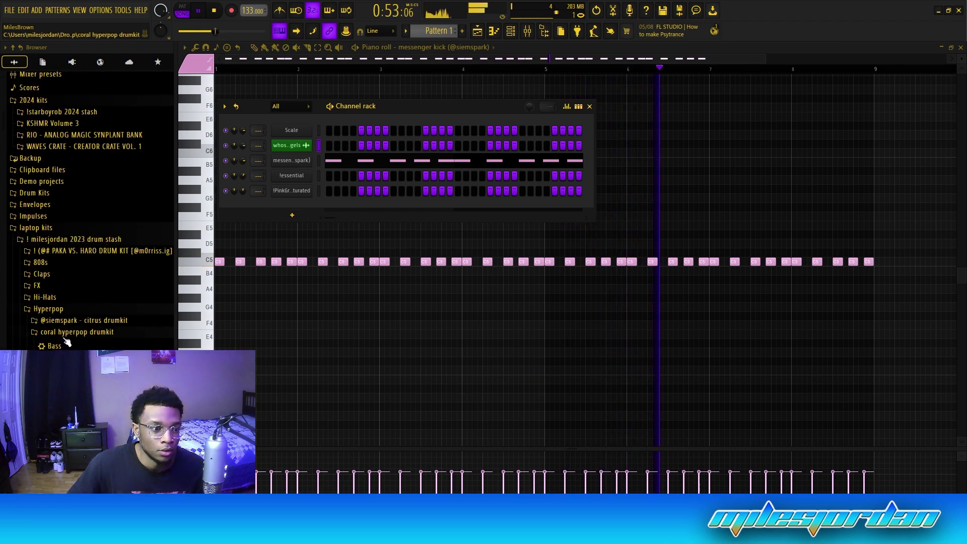
{"action": "left_click", "coordinate": [64, 338]}
{"action": "scroll", "coordinate": [63, 338], "scroll_direction": "down", "scroll_amount": 3}
{"action": "scroll", "coordinate": [65, 341], "scroll_direction": "down", "scroll_amount": 2}
{"action": "left_click", "coordinate": [59, 241]}
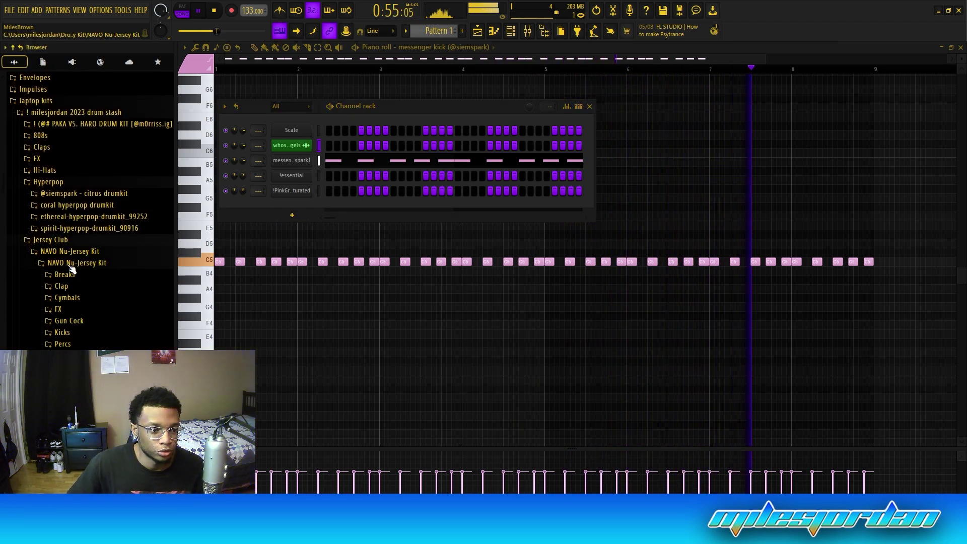
{"action": "left_click", "coordinate": [82, 264]}
{"action": "left_click", "coordinate": [83, 266]}
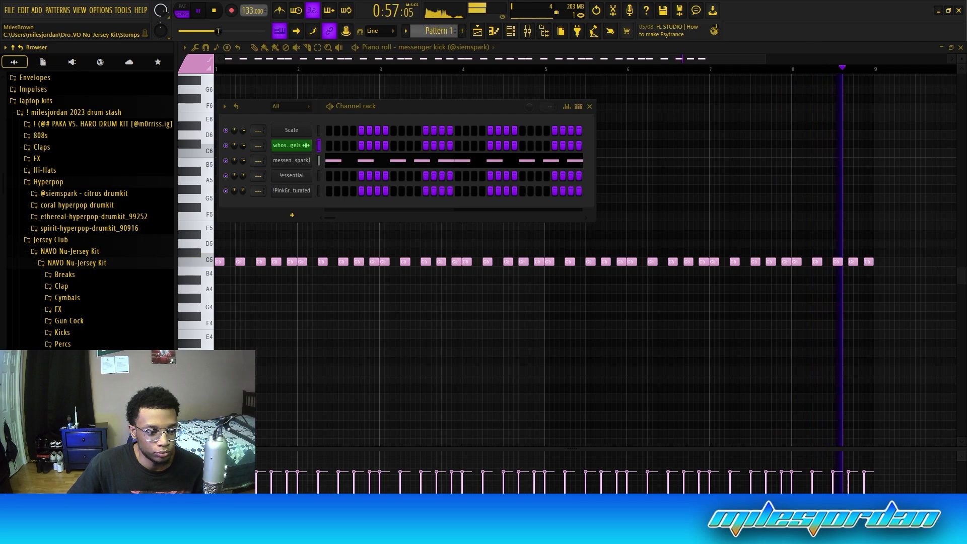
{"action": "left_click", "coordinate": [75, 393]}
Step: Audition several stomp samples and load Clanky Stomp onto the !essential channel below the messenger kick
{"action": "scroll", "coordinate": [82, 253], "scroll_direction": "up", "scroll_amount": 2}
{"action": "left_click", "coordinate": [85, 249]}
{"action": "left_click", "coordinate": [92, 259]}
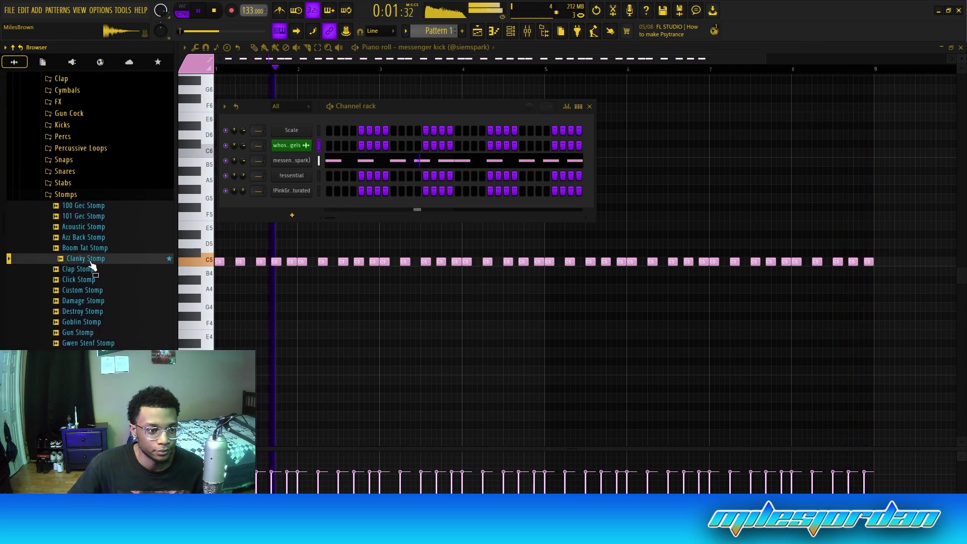
{"action": "left_click", "coordinate": [93, 270]}
{"action": "left_click_drag", "start_coordinate": [83, 258], "coordinate": [315, 175]}
Step: Copy the messenger kick's notes to the Clanky Stomp channel and set that channel's volume to 59%
{"action": "left_click", "coordinate": [319, 162]}
{"action": "key", "text": "ctrl+c"}
{"action": "left_click", "coordinate": [319, 176]}
{"action": "key", "text": "ctrl+v"}
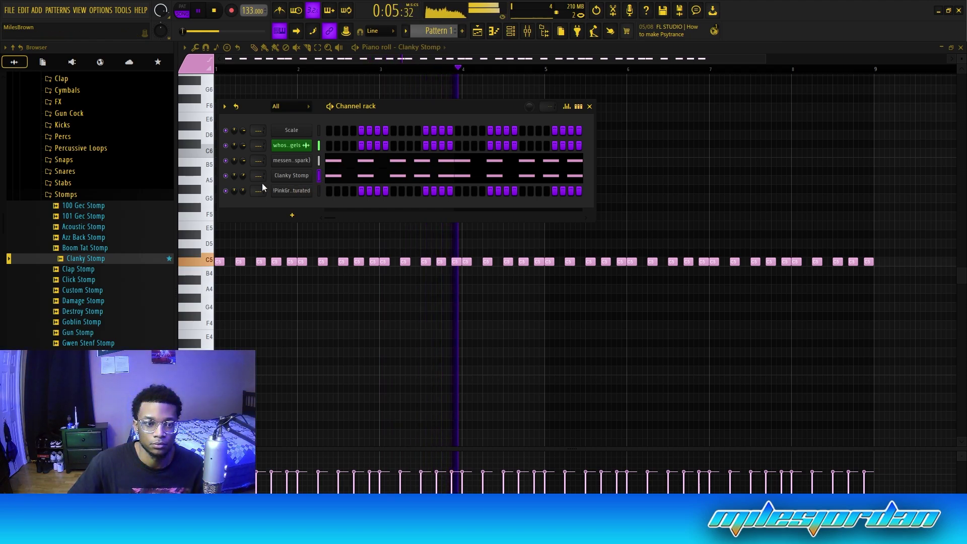
{"action": "left_click_drag", "start_coordinate": [243, 176], "coordinate": [247, 169]}
Step: Add Whip Crack from the NAVO kit's FX folder as a channel below Clanky Stomp, with its volume at 57%
{"action": "left_click", "coordinate": [150, 199]}
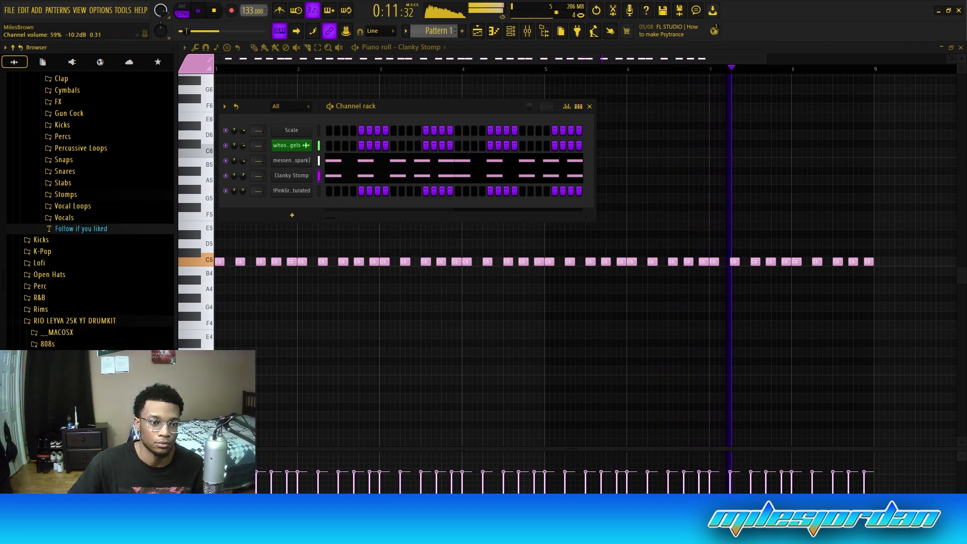
{"action": "scroll", "coordinate": [88, 241], "scroll_direction": "down", "scroll_amount": 15}
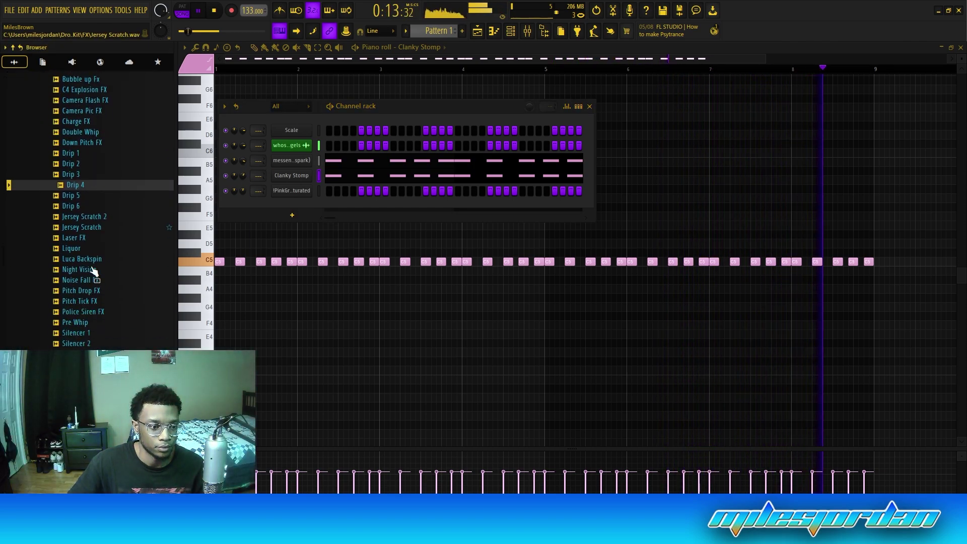
{"action": "scroll", "coordinate": [93, 270], "scroll_direction": "down", "scroll_amount": 2}
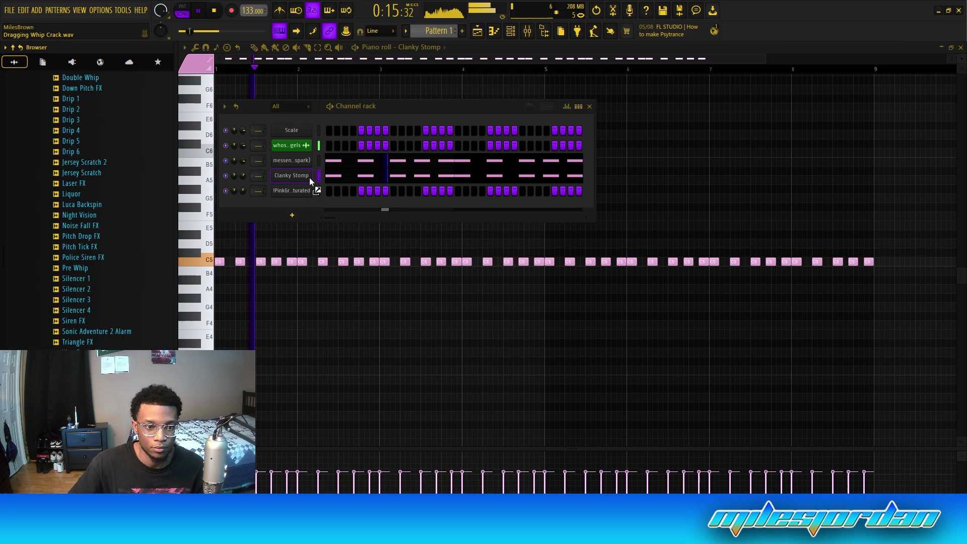
{"action": "left_click_drag", "start_coordinate": [310, 177], "coordinate": [307, 184]}
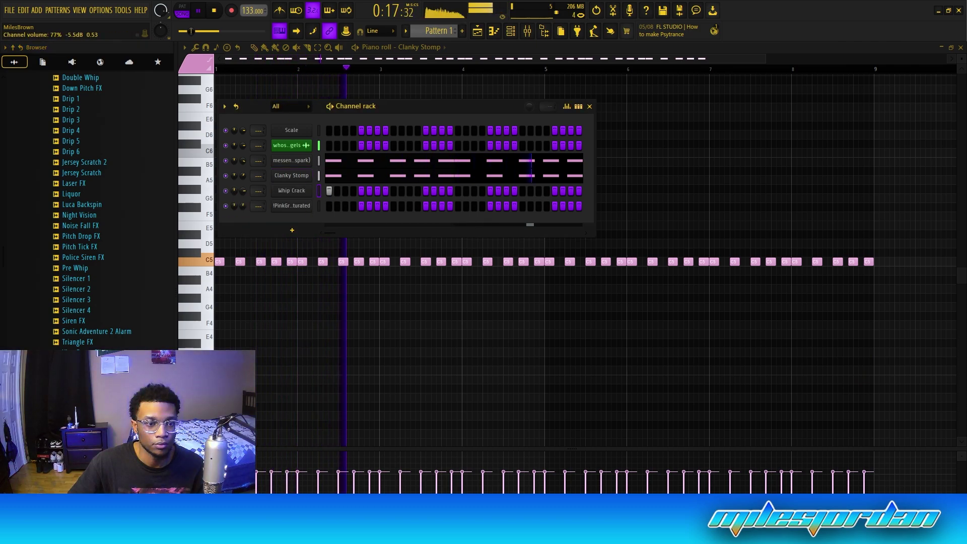
{"action": "left_click_drag", "start_coordinate": [243, 191], "coordinate": [243, 200]}
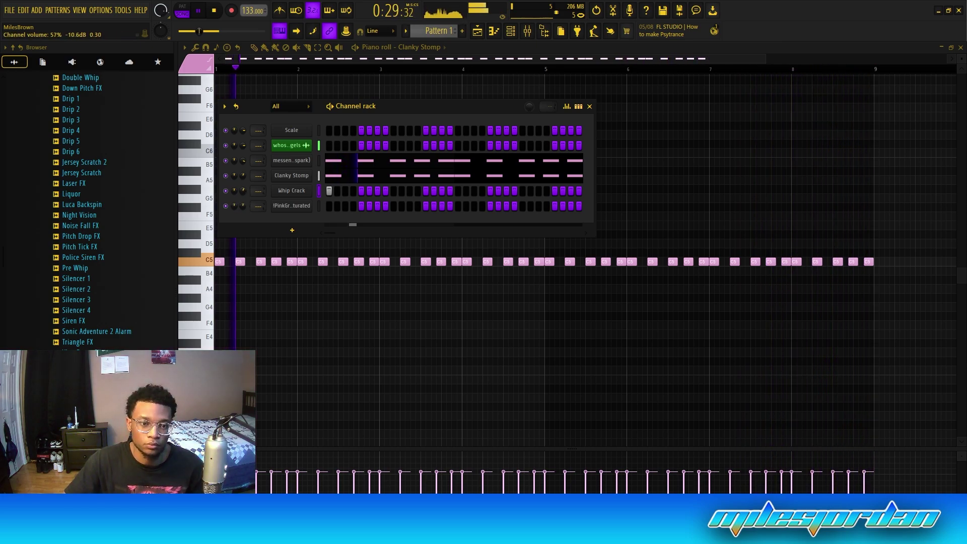
Step: Clear Whip Crack's first-step hit and place a C5 note on the third beat of bar 2 in its piano roll
{"action": "left_click", "coordinate": [303, 192]}
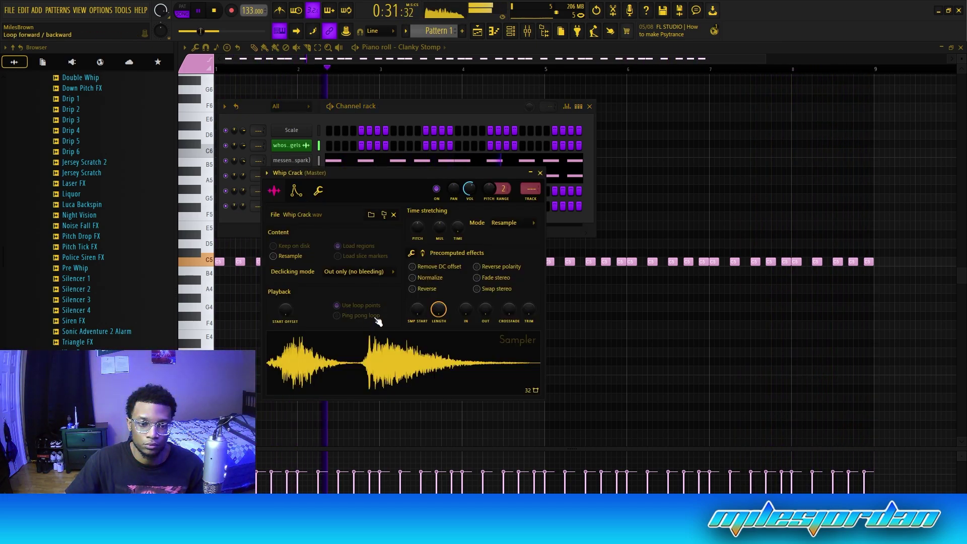
{"action": "left_click", "coordinate": [570, 118]}
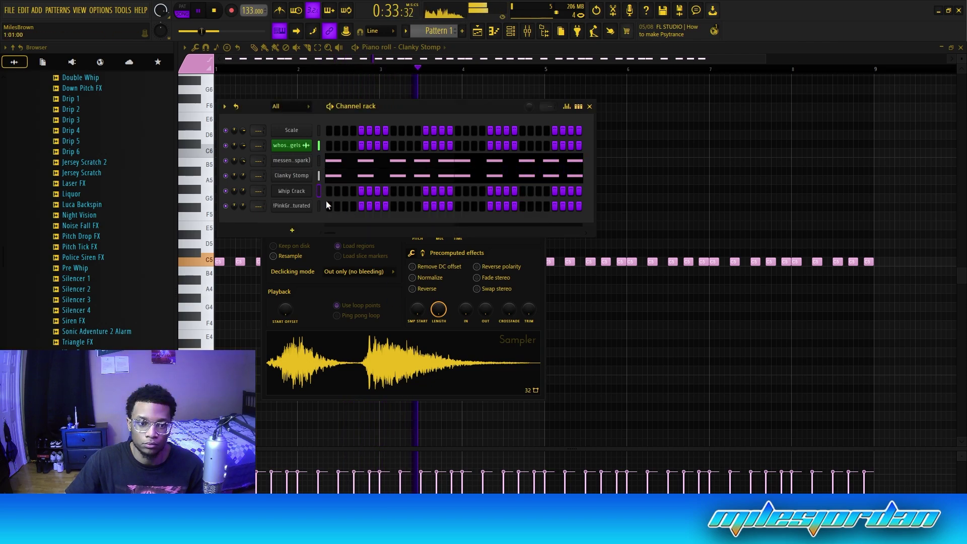
{"action": "right_click", "coordinate": [297, 195]}
{"action": "left_click", "coordinate": [350, 189]}
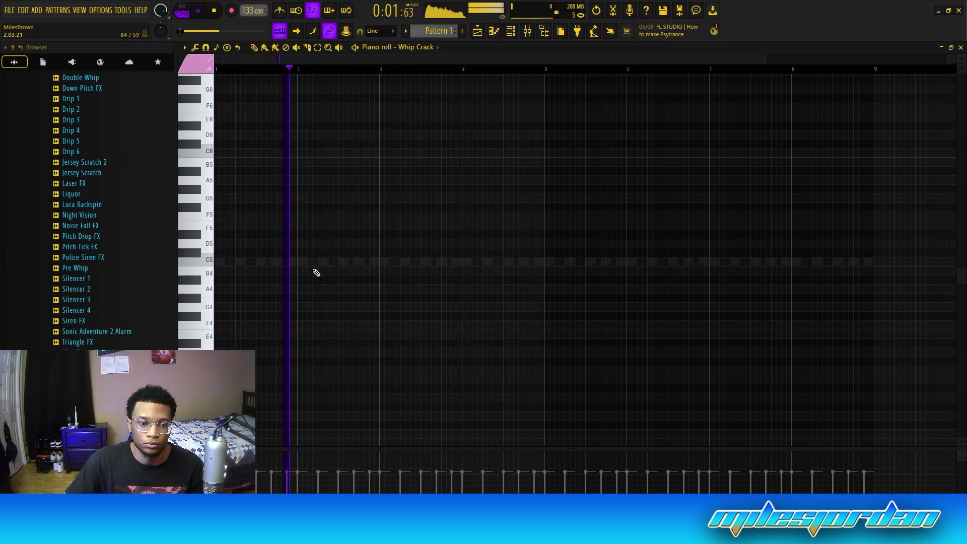
{"action": "left_click", "coordinate": [343, 262]}
{"action": "key", "text": "space"}
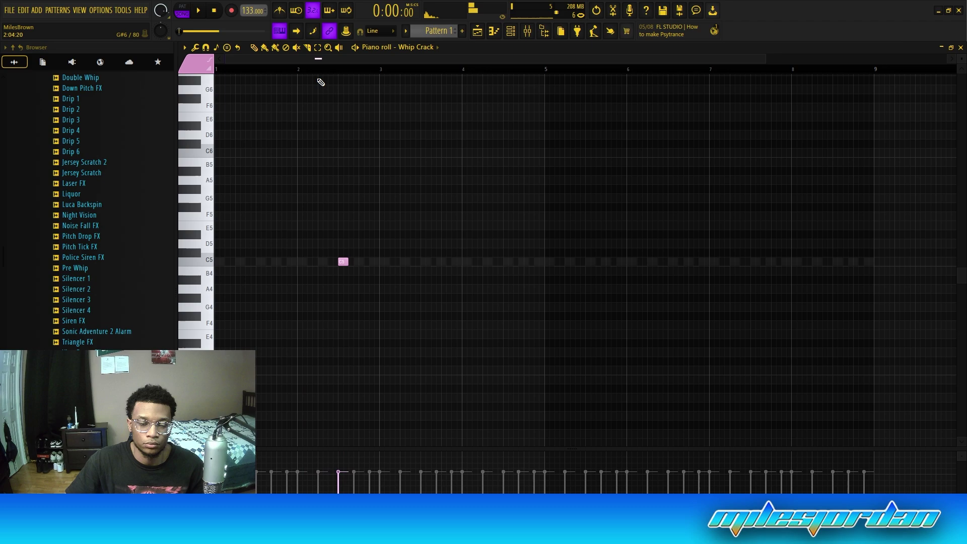
Step: Adjust the Whip Crack note's timing against playback, positioning it slightly ahead of the third beat of bar 2
{"action": "scroll", "coordinate": [319, 78], "scroll_direction": "up", "scroll_amount": 3}
{"action": "scroll", "coordinate": [319, 74], "scroll_direction": "up", "scroll_amount": 1}
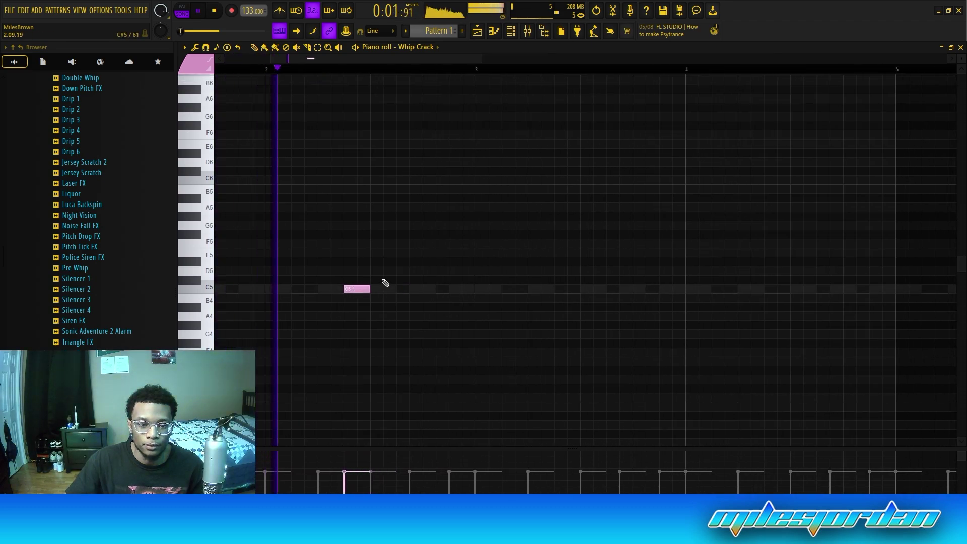
{"action": "left_click_drag", "start_coordinate": [356, 290], "coordinate": [370, 289]}
{"action": "key", "text": "space"}
{"action": "key", "text": "space"}
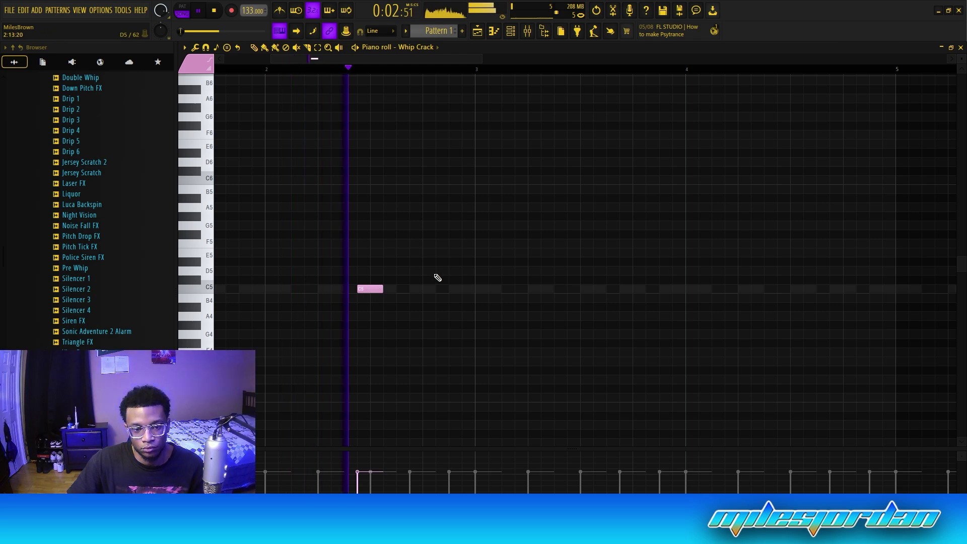
{"action": "left_click_drag", "start_coordinate": [369, 289], "coordinate": [379, 289]}
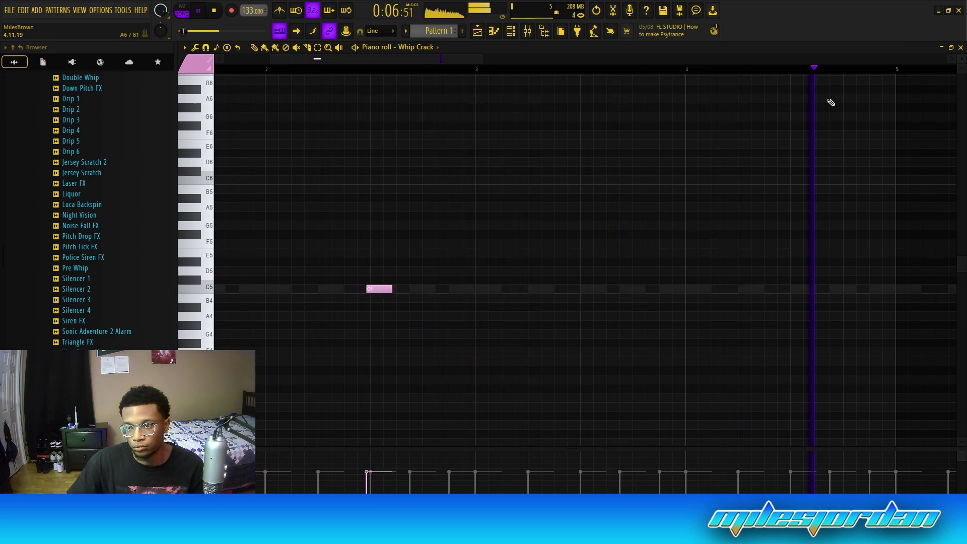
Step: Place a second C5 Whip Crack note between the third and fourth beats of bar 6
{"action": "scroll", "coordinate": [842, 69], "scroll_direction": "down", "scroll_amount": 3}
{"action": "scroll", "coordinate": [835, 73], "scroll_direction": "down", "scroll_amount": 1}
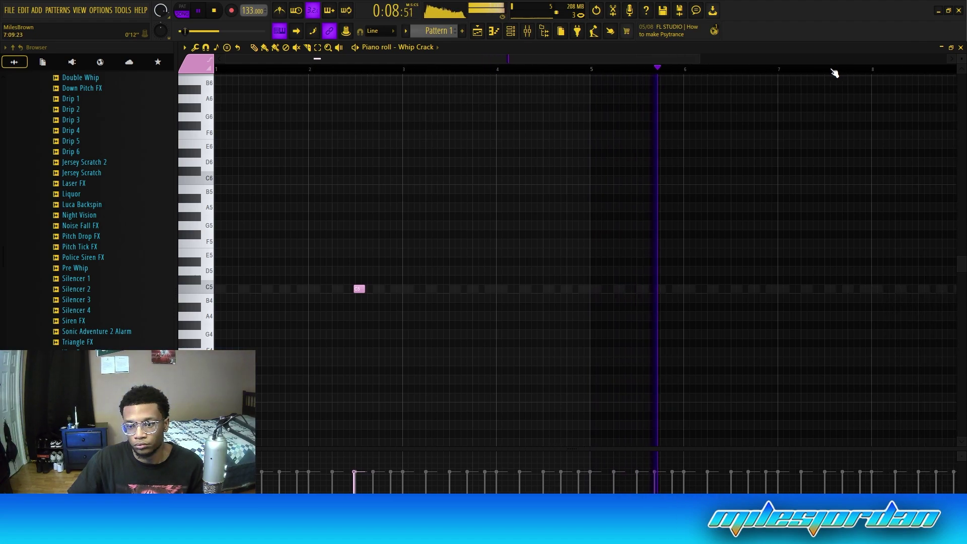
{"action": "scroll", "coordinate": [836, 72], "scroll_direction": "up", "scroll_amount": 9}
{"action": "left_click_drag", "start_coordinate": [522, 283], "coordinate": [457, 289]}
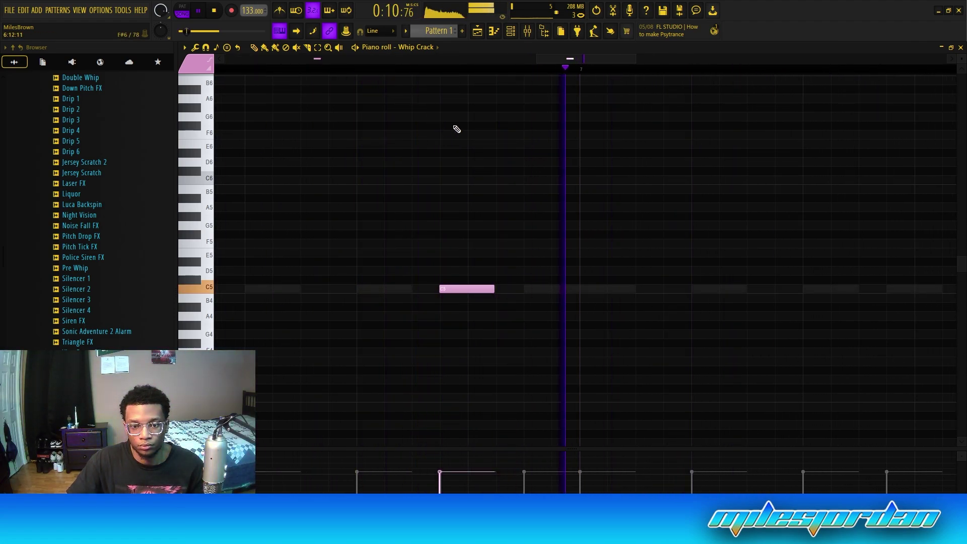
{"action": "scroll", "coordinate": [493, 71], "scroll_direction": "down", "scroll_amount": 8}
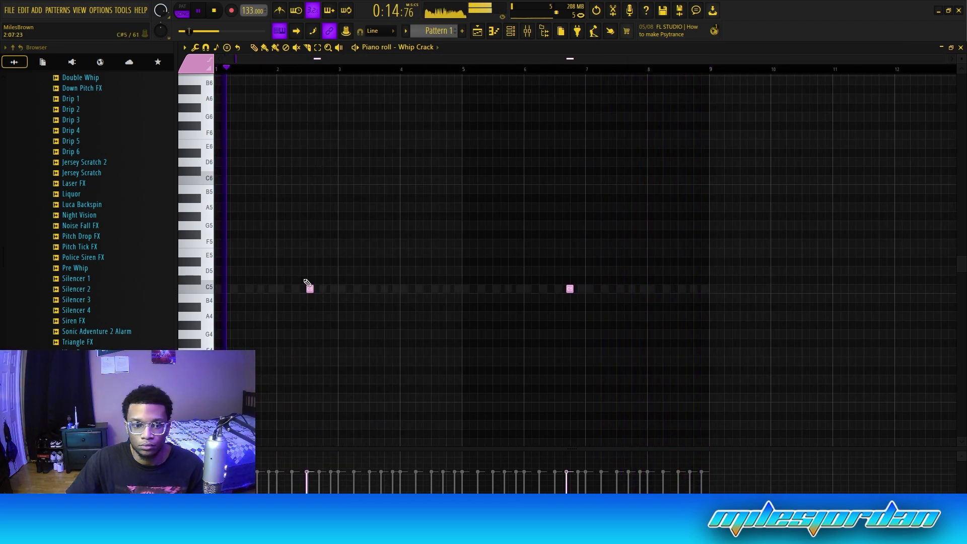
Step: Move the bar 2 Whip Crack note later, to just ahead of the fourth beat, and replay the passage
{"action": "mouse_move", "coordinate": [310, 289]}
{"action": "left_mouse_down"}
{"action": "mouse_move", "coordinate": [325, 290]}
{"action": "mouse_move", "coordinate": [310, 290]}
{"action": "left_mouse_up"}
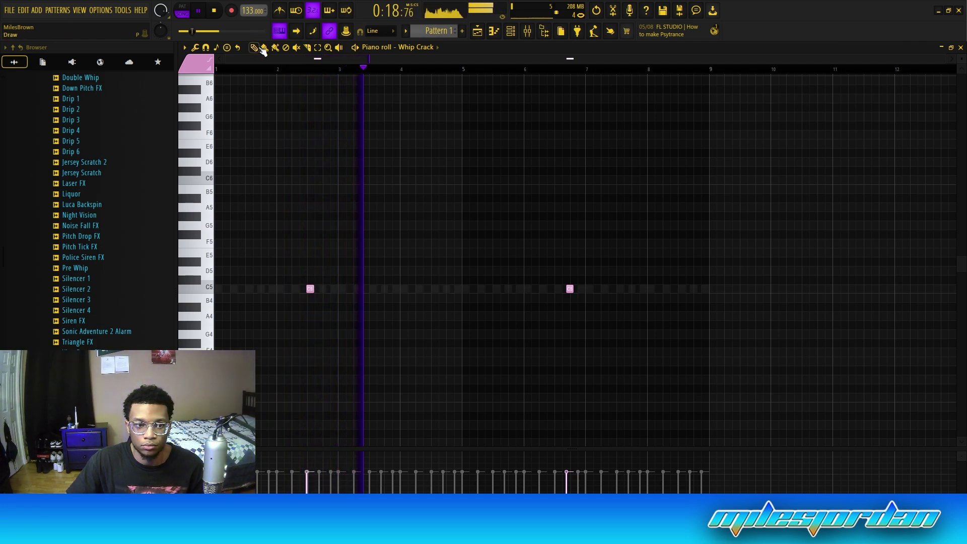
{"action": "left_click", "coordinate": [266, 69]}
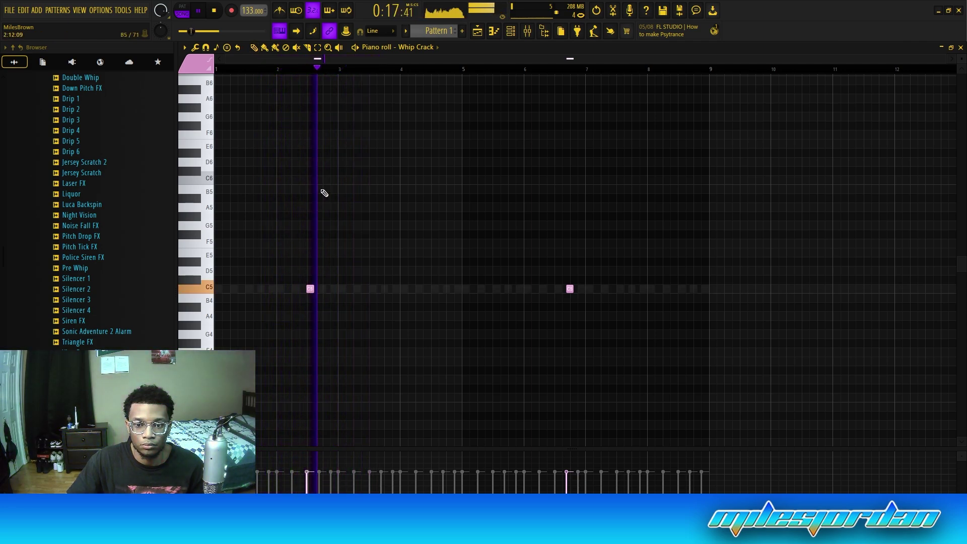
{"action": "left_click_drag", "start_coordinate": [310, 289], "coordinate": [323, 291]}
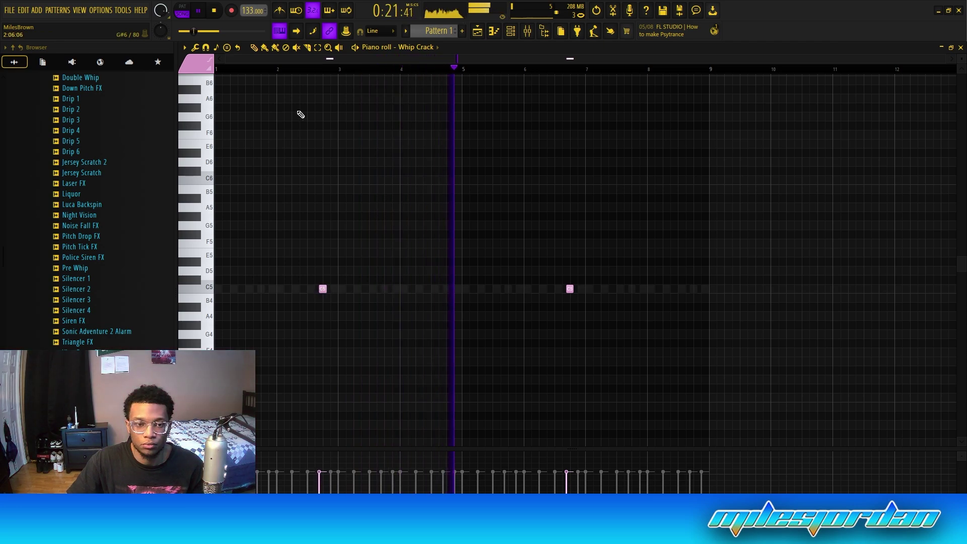
{"action": "left_click", "coordinate": [265, 69]}
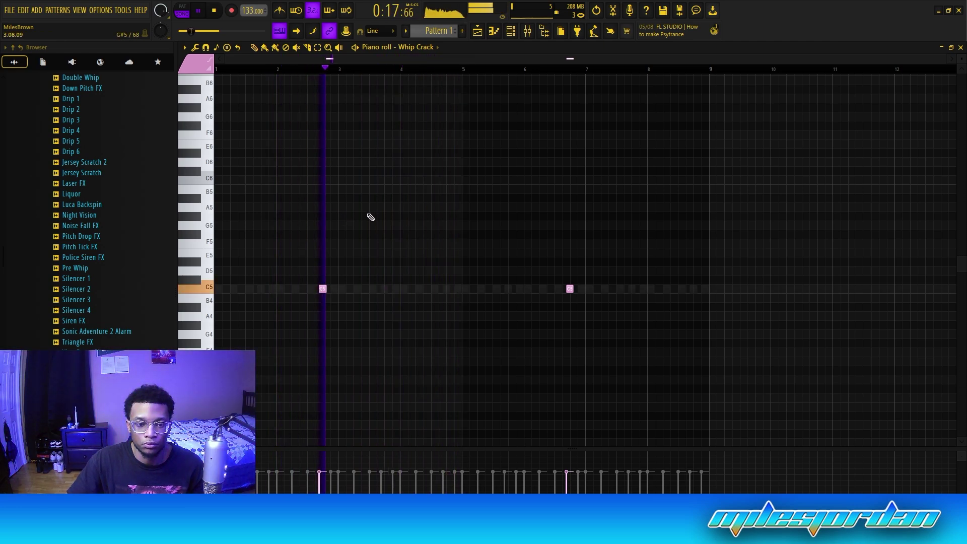
Step: Nudge the bar 2 Whip Crack note slightly earlier against playback, to about midway between the third and fourth beats
{"action": "scroll", "coordinate": [322, 87], "scroll_direction": "up", "scroll_amount": 4, "text": "ctrl"}
{"action": "key", "text": "space"}
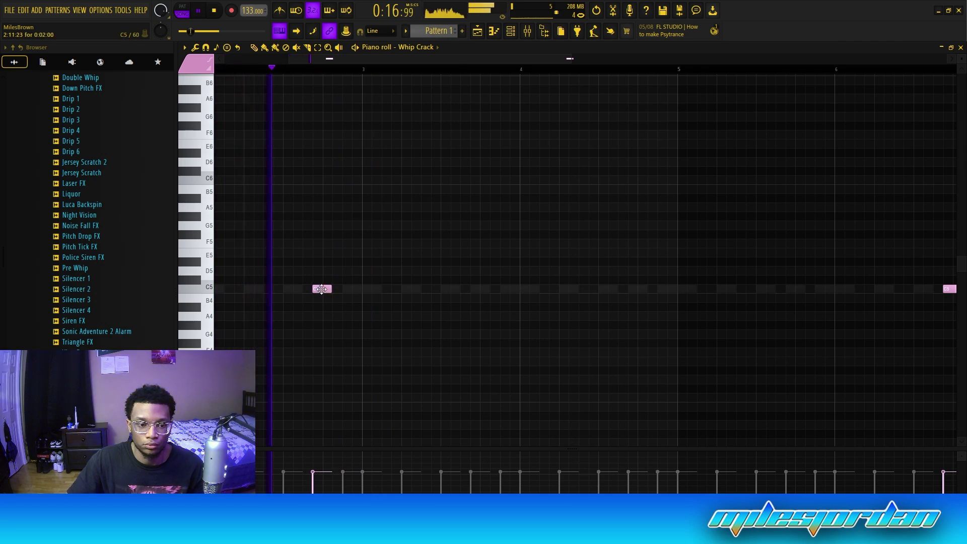
{"action": "key", "text": "space"}
{"action": "left_click", "coordinate": [325, 289]}
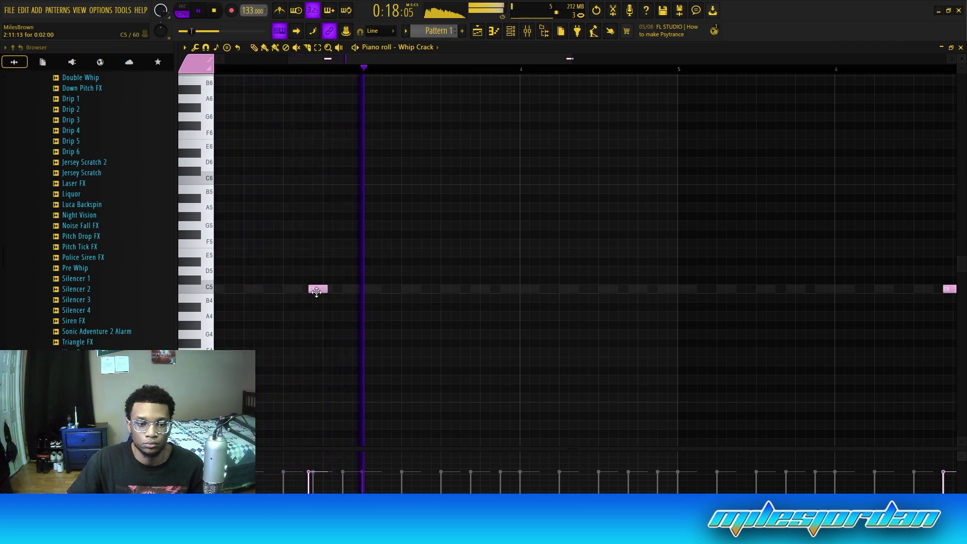
{"action": "left_click_drag", "start_coordinate": [317, 290], "coordinate": [311, 290]}
{"action": "key", "text": "space"}
{"action": "key", "text": "space"}
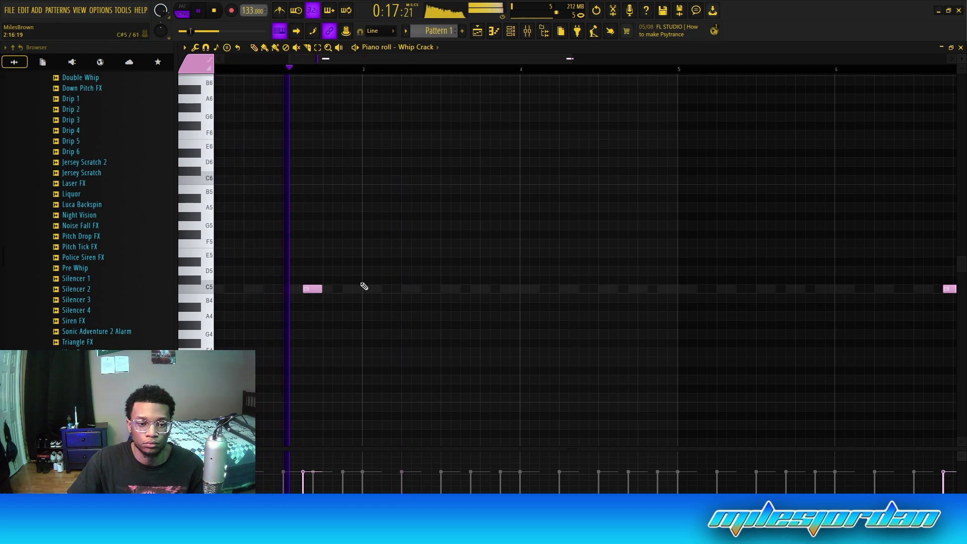
{"action": "scroll", "coordinate": [469, 87], "scroll_direction": "down", "scroll_amount": 4}
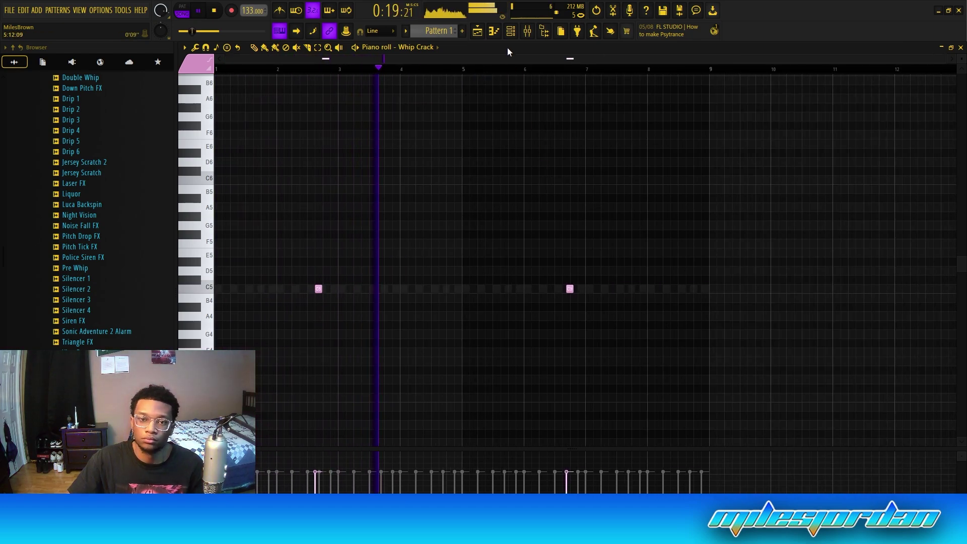
Step: Delete the Whip Crack note in bar 6 and duplicate bars 1 to 4 into bars 5 to 8
{"action": "left_click", "coordinate": [511, 31]}
{"action": "key", "text": "F6"}
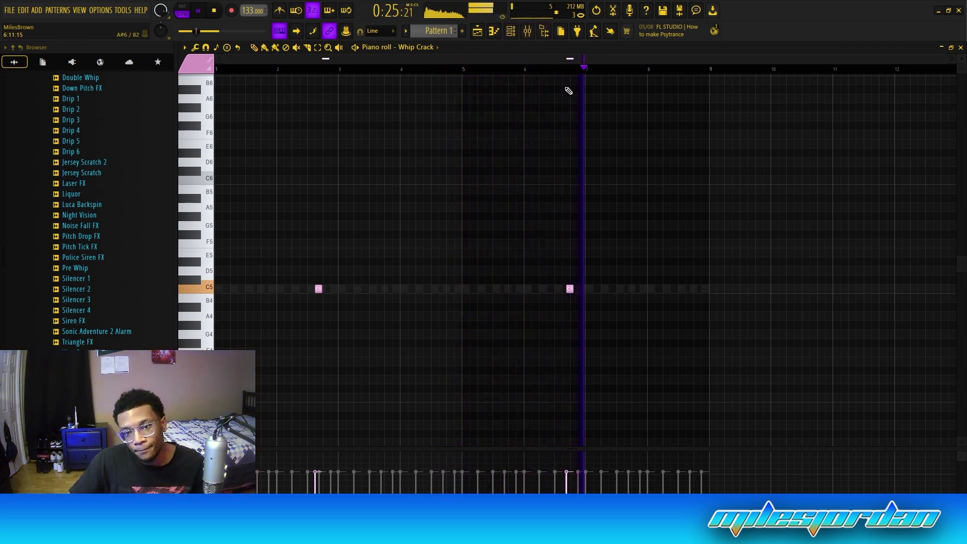
{"action": "right_click", "coordinate": [570, 289]}
{"action": "left_click_drag", "start_coordinate": [455, 69], "coordinate": [157, 84]}
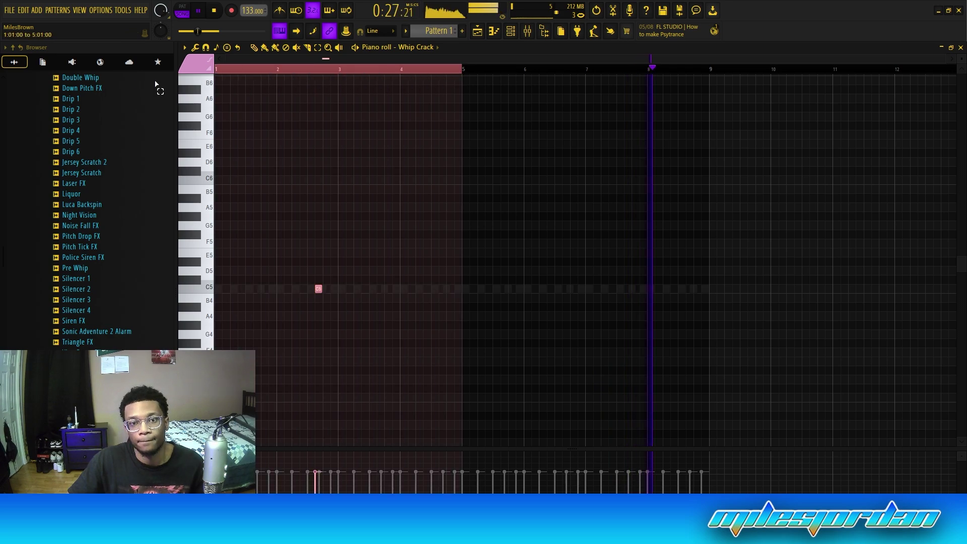
{"action": "key", "text": "ctrl+b"}
{"action": "right_click", "coordinate": [691, 180]}
Step: Add Night Vision from the kit's FX folder as a channel below Whip Crack, with C5 notes at the start of bars 3 and 7
{"action": "left_click", "coordinate": [511, 32]}
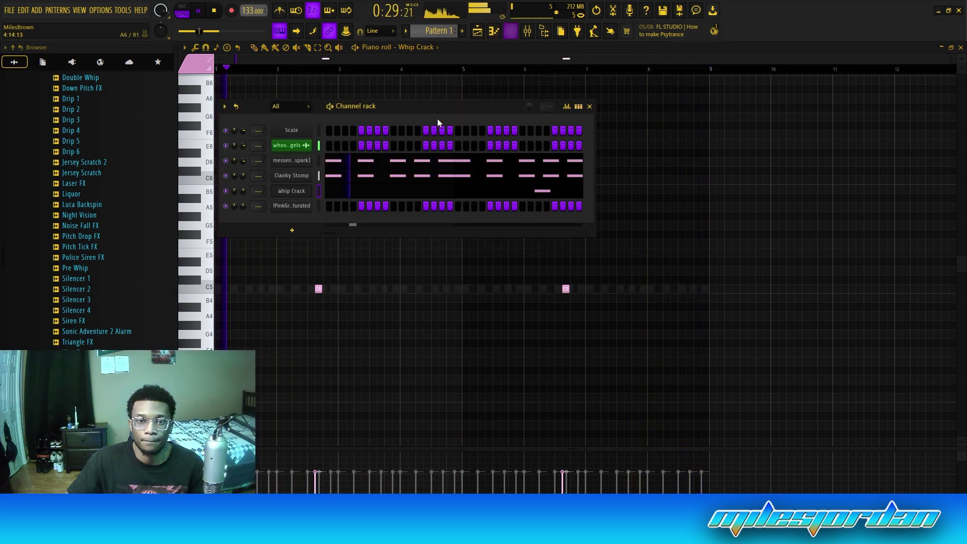
{"action": "scroll", "coordinate": [92, 254], "scroll_direction": "up", "scroll_amount": 4}
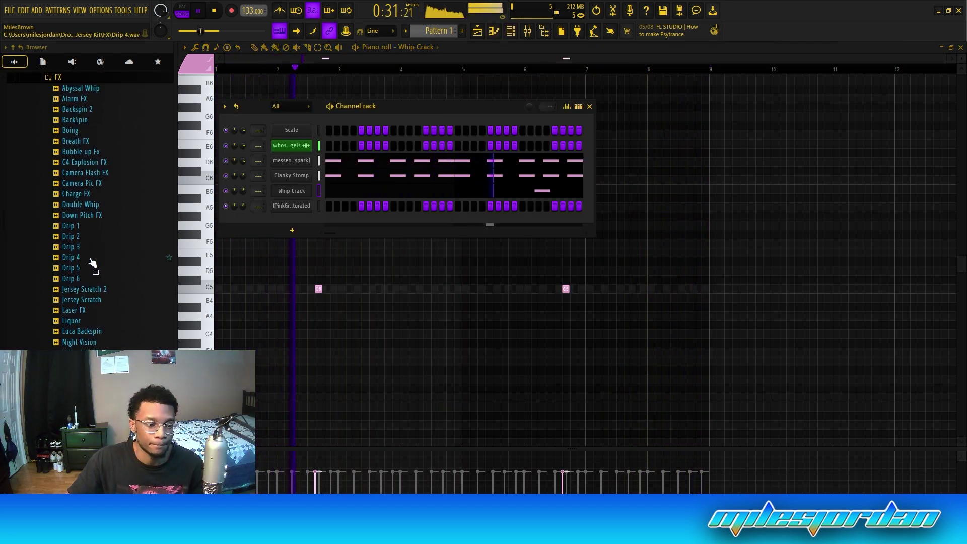
{"action": "left_click_drag", "start_coordinate": [80, 342], "coordinate": [302, 202]}
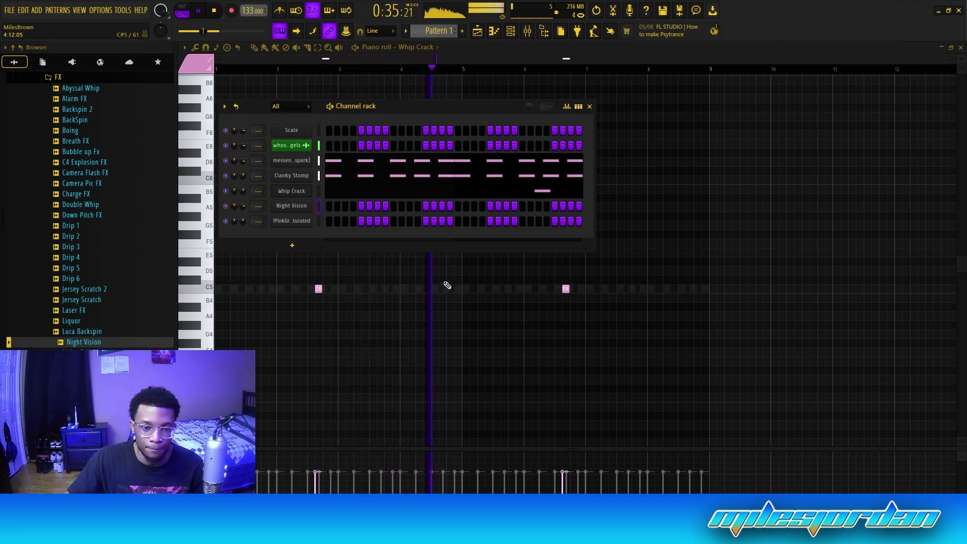
{"action": "left_click", "coordinate": [295, 206]}
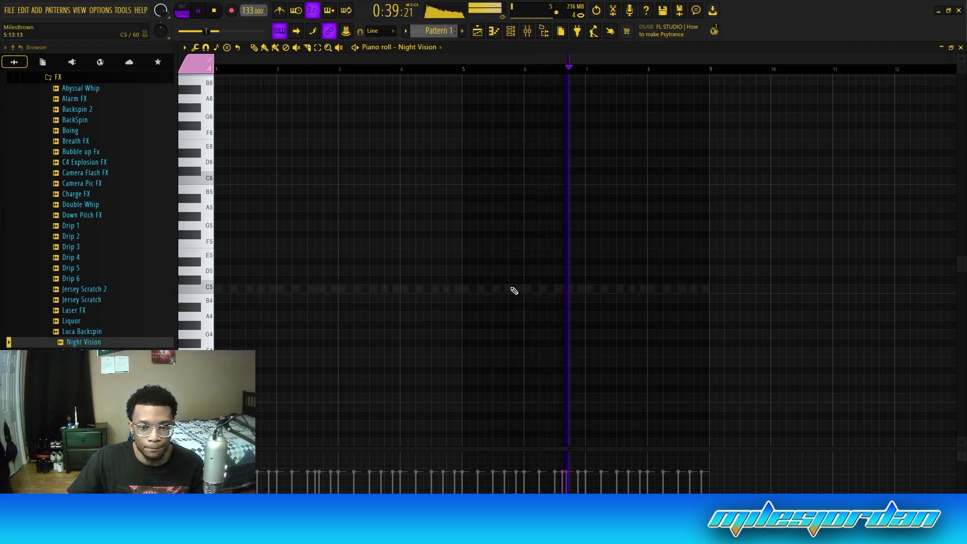
{"action": "left_click", "coordinate": [341, 290]}
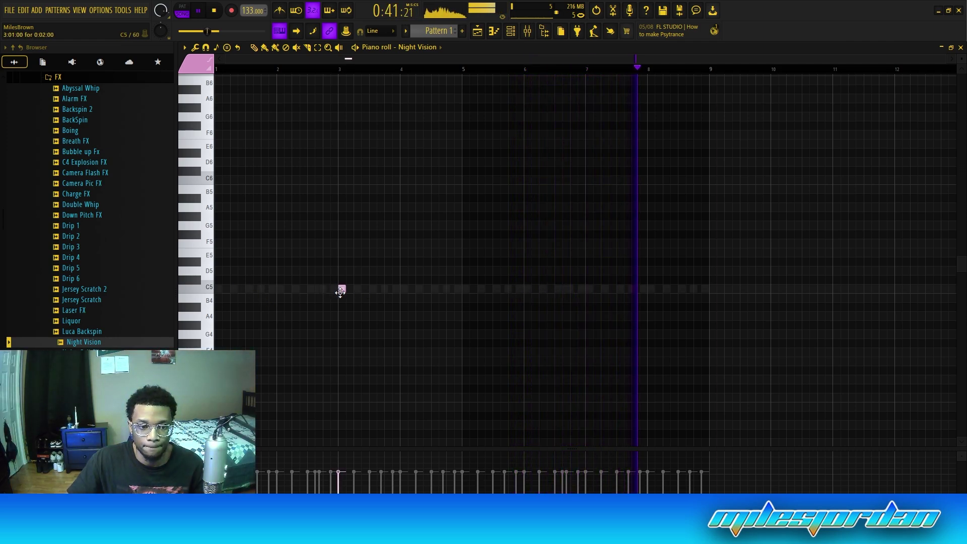
{"action": "left_click", "coordinate": [588, 289]}
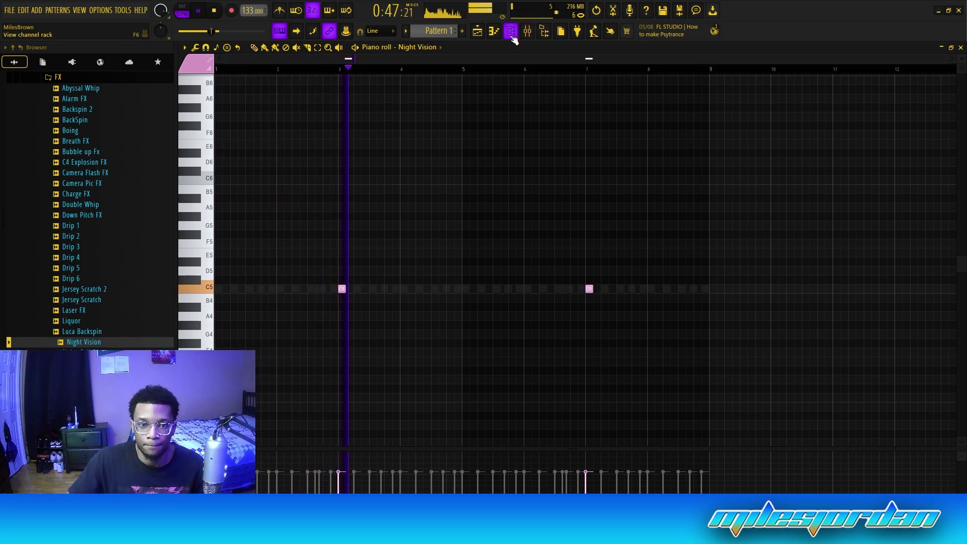
Step: Audition nearby FX samples and add Noise Fall FX as a channel below Night Vision, with a hit on its first step
{"action": "key", "text": "F6"}
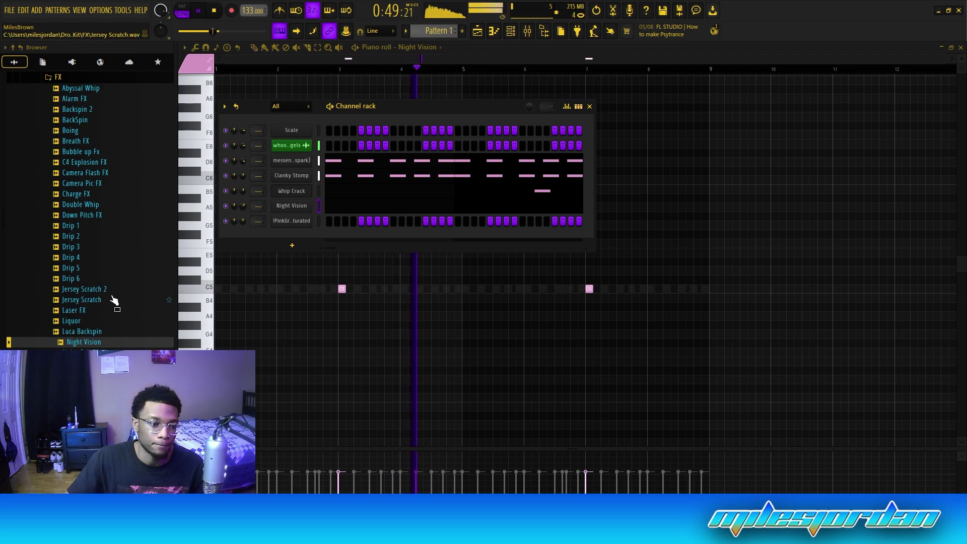
{"action": "left_click", "coordinate": [77, 312]}
{"action": "left_click", "coordinate": [83, 301]}
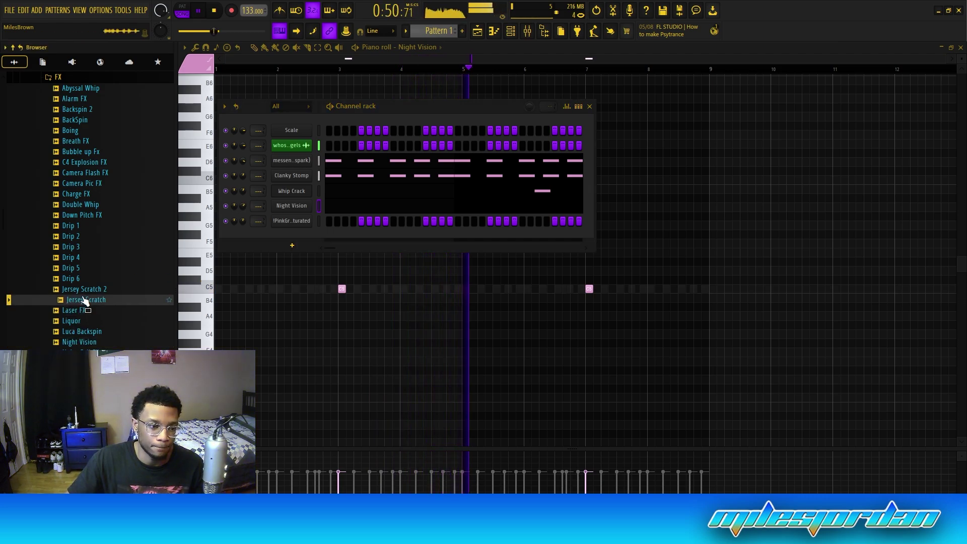
{"action": "left_click", "coordinate": [77, 343]}
{"action": "key", "text": "Down"}
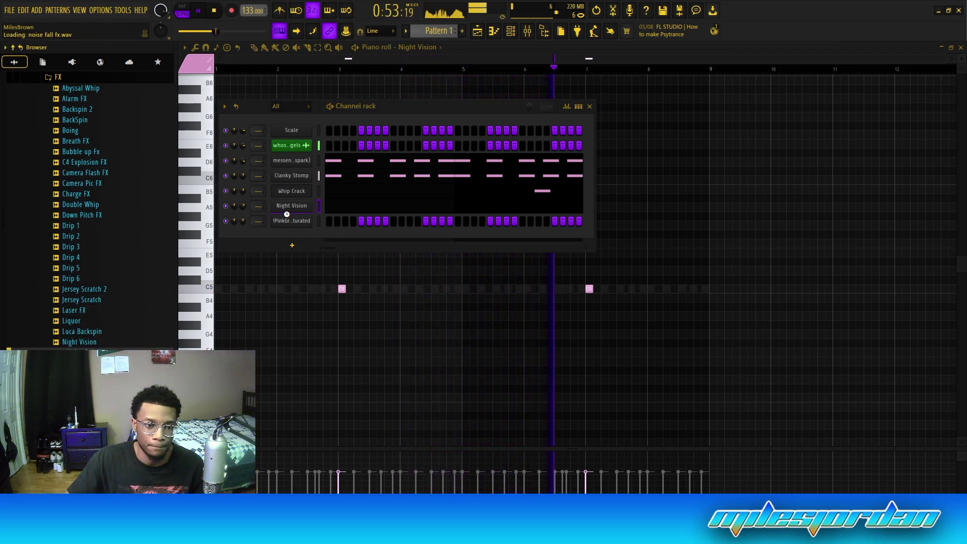
{"action": "left_click_drag", "start_coordinate": [286, 214], "coordinate": [287, 217]}
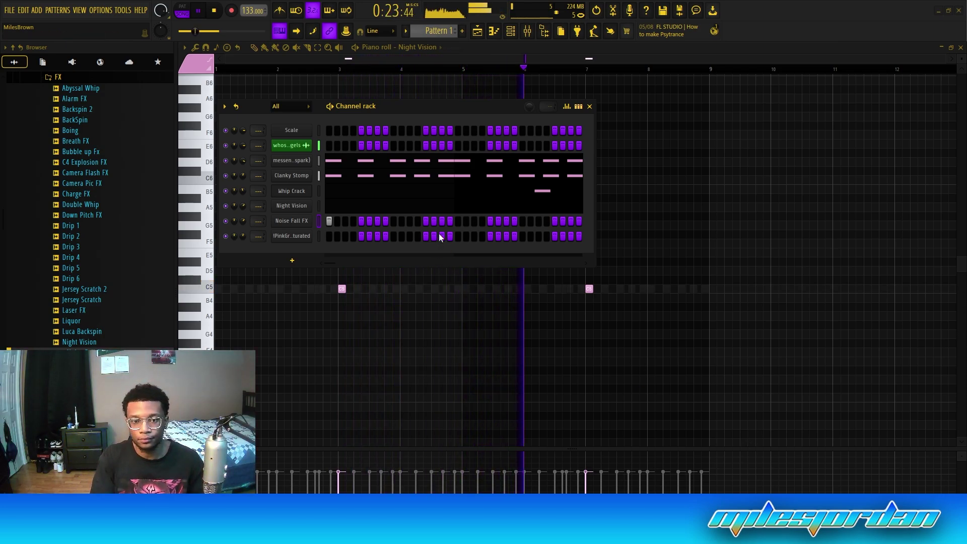
{"action": "key", "text": "space"}
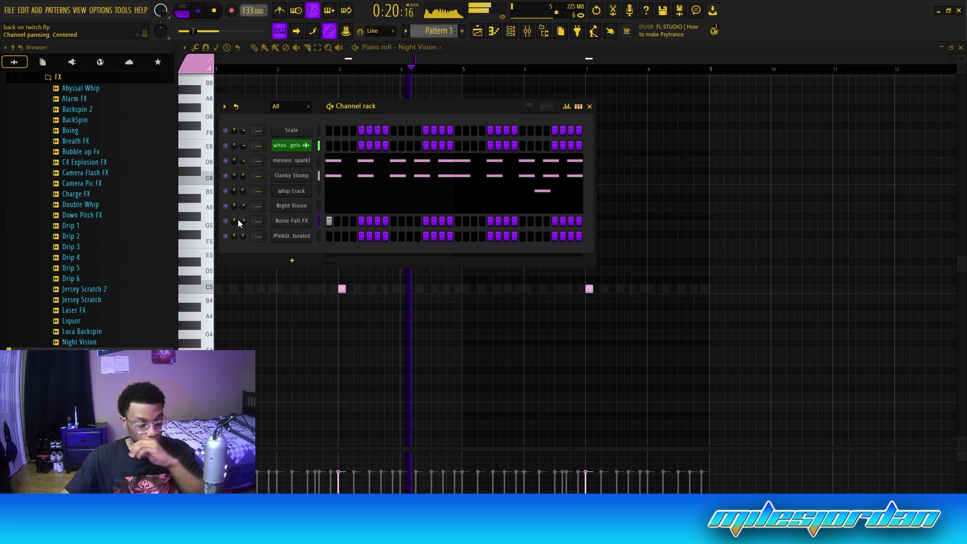
Step: Audition the camera, bubble and breath FX samples, add Breath FX as a channel below Noise Fall FX and open its piano roll
{"action": "scroll", "coordinate": [116, 270], "scroll_direction": "up", "scroll_amount": 3}
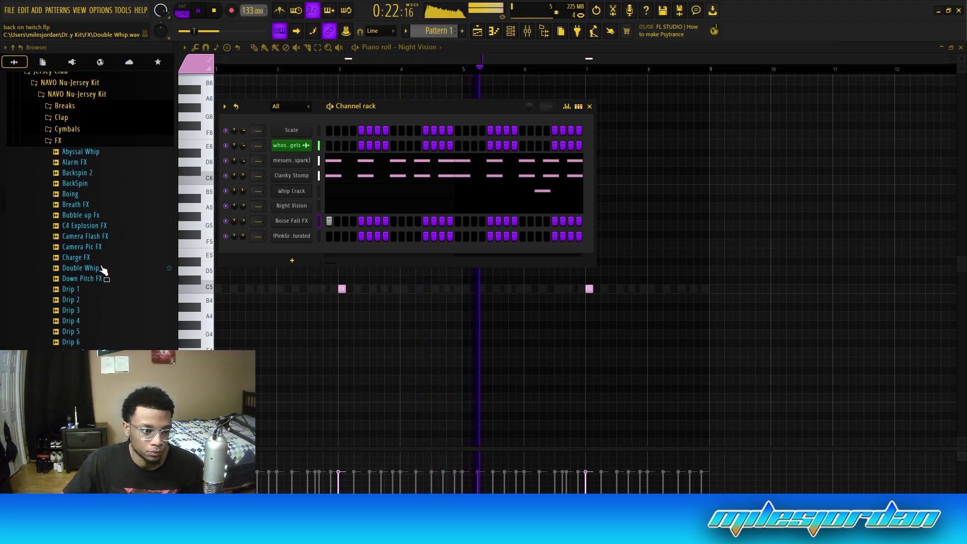
{"action": "left_click", "coordinate": [96, 249]}
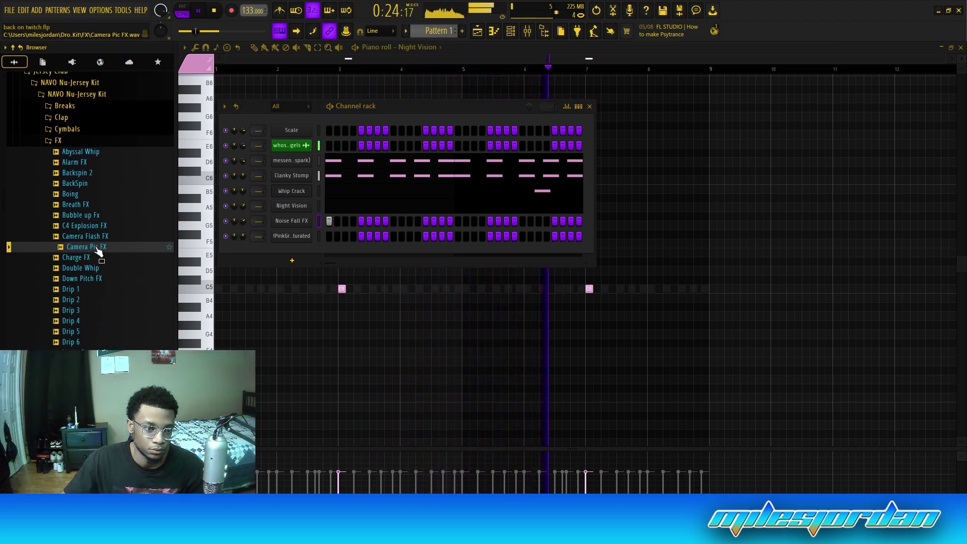
{"action": "left_click", "coordinate": [95, 240]}
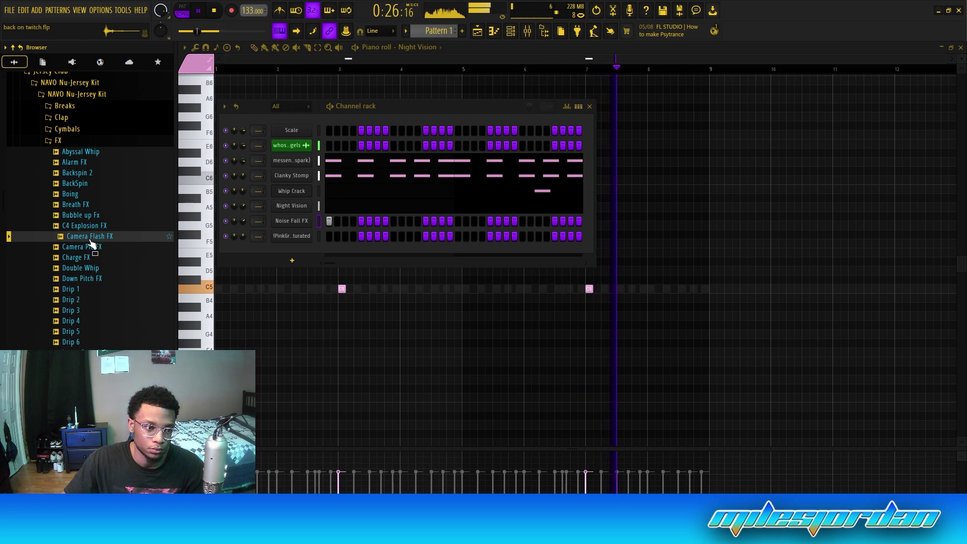
{"action": "left_click", "coordinate": [91, 216]}
{"action": "left_click", "coordinate": [87, 208]}
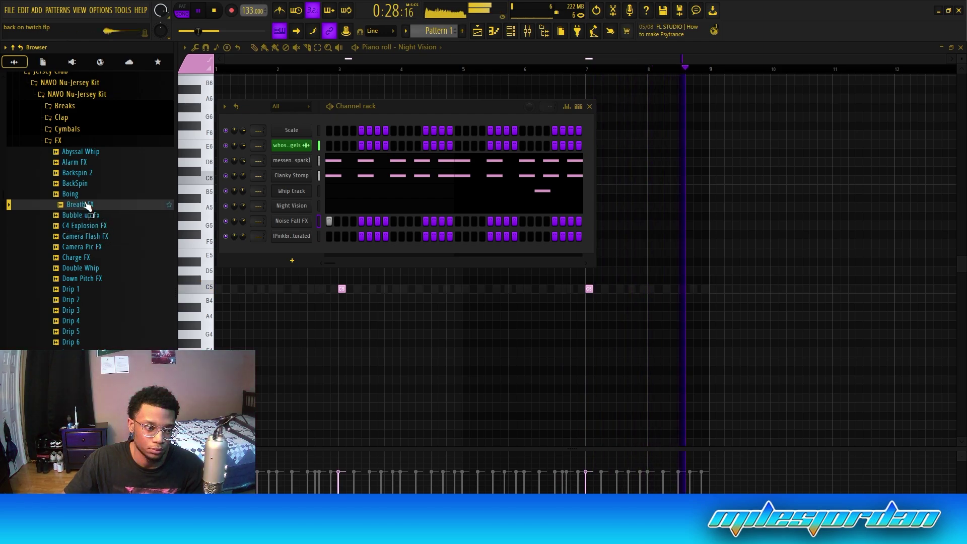
{"action": "left_click_drag", "start_coordinate": [298, 236], "coordinate": [298, 236]}
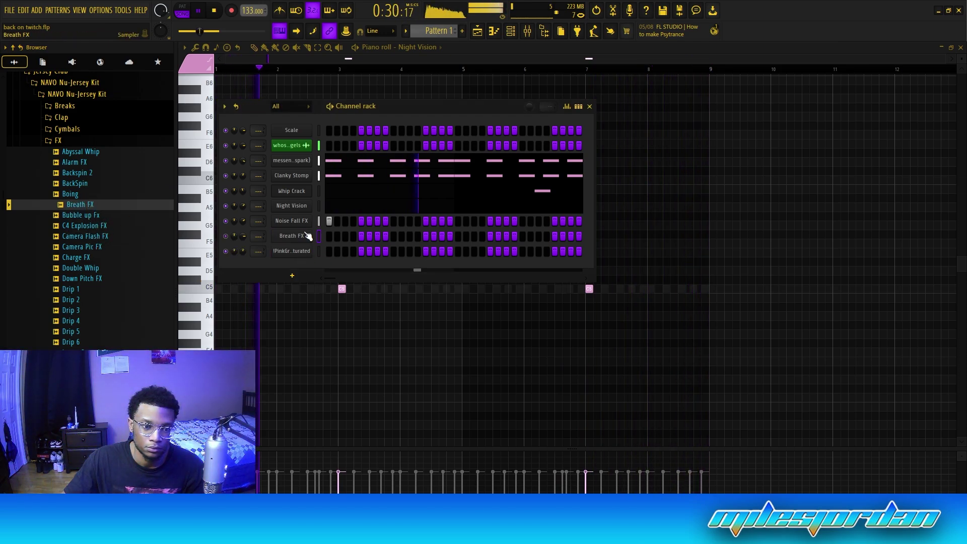
{"action": "key", "text": "F6"}
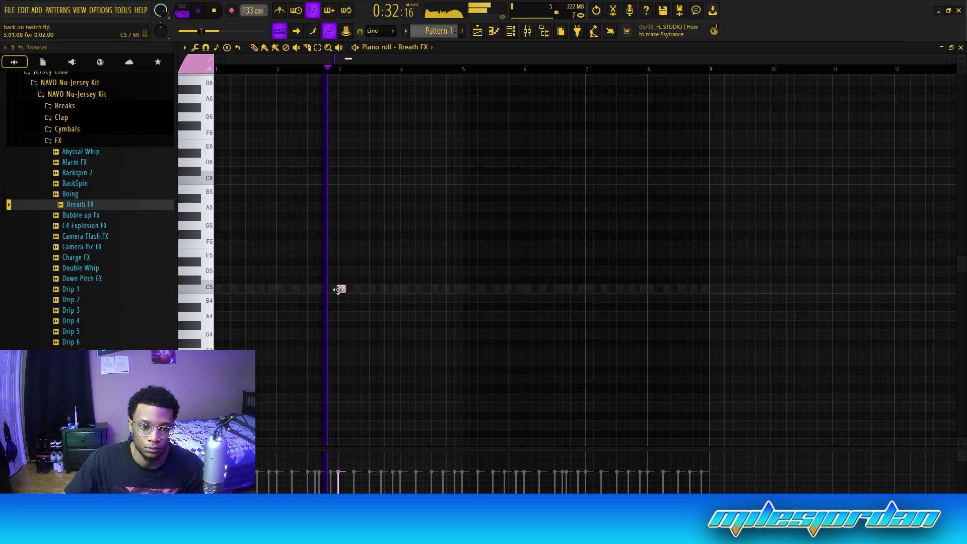
{"action": "left_click", "coordinate": [342, 288]}
{"action": "left_click", "coordinate": [365, 288]}
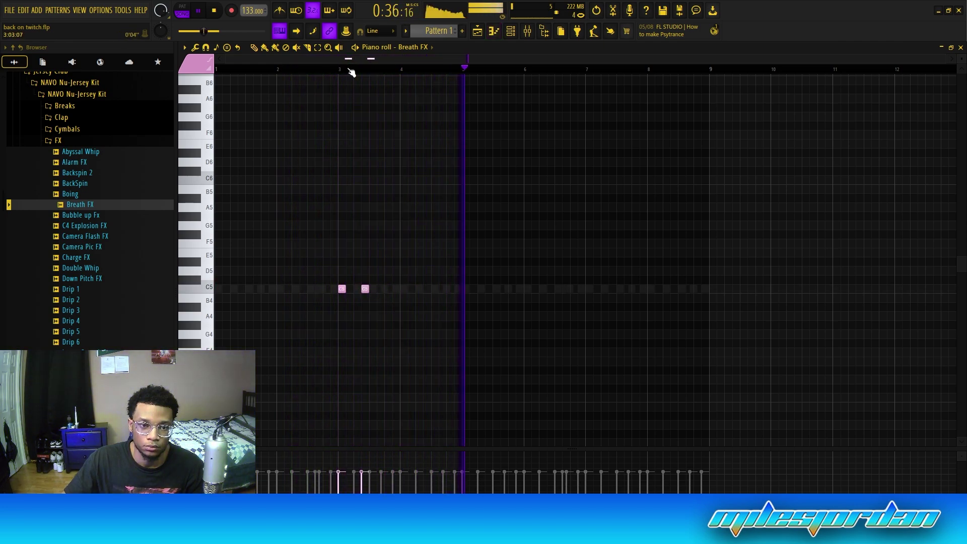
{"action": "right_click", "coordinate": [364, 290]}
{"action": "right_click", "coordinate": [342, 289]}
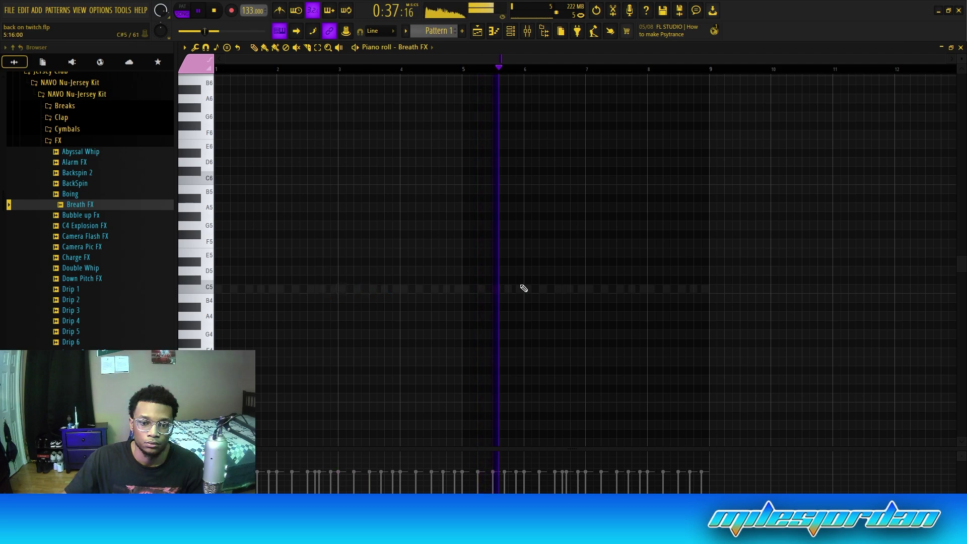
Step: Place C5 Breath FX notes on the first and third beats of bar 7 and duplicate the bar into bar 8
{"action": "left_click", "coordinate": [589, 290]}
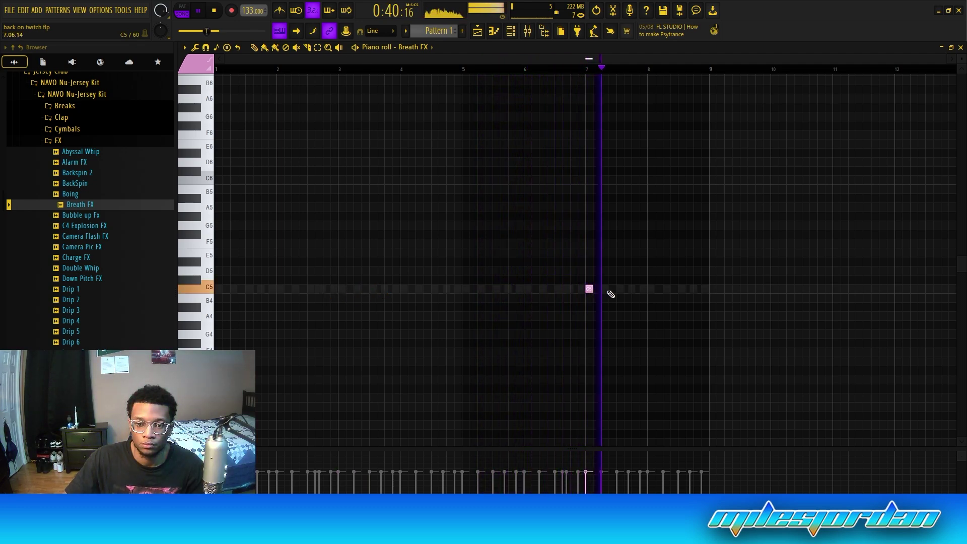
{"action": "left_click", "coordinate": [620, 289]}
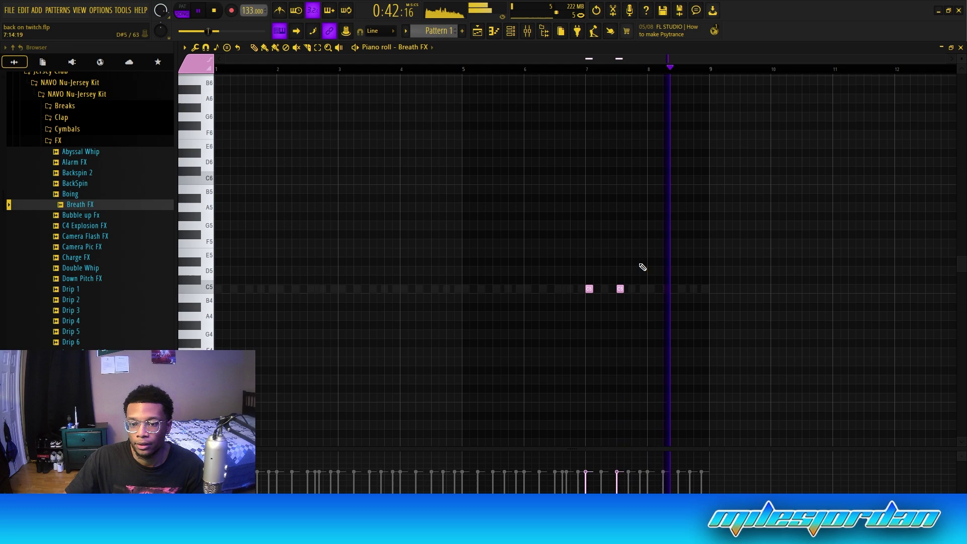
{"action": "left_click_drag", "start_coordinate": [648, 69], "coordinate": [587, 80]}
{"action": "key", "text": "ctrl+b"}
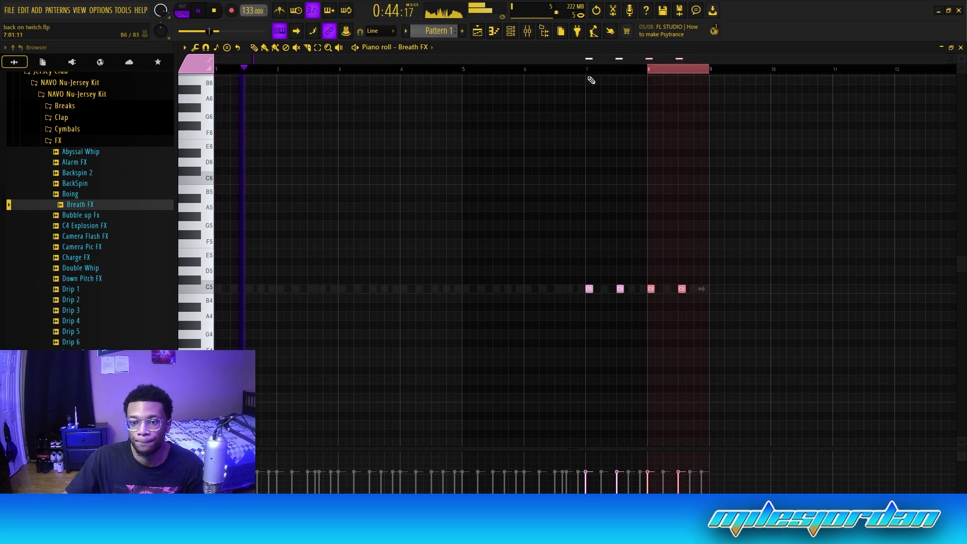
Step: Copy the four Breath FX notes from bars 7–8 to bars 1–2, and duplicate those two bars through bar 6
{"action": "left_click", "coordinate": [681, 202]}
{"action": "key", "text": "ctrl+a"}
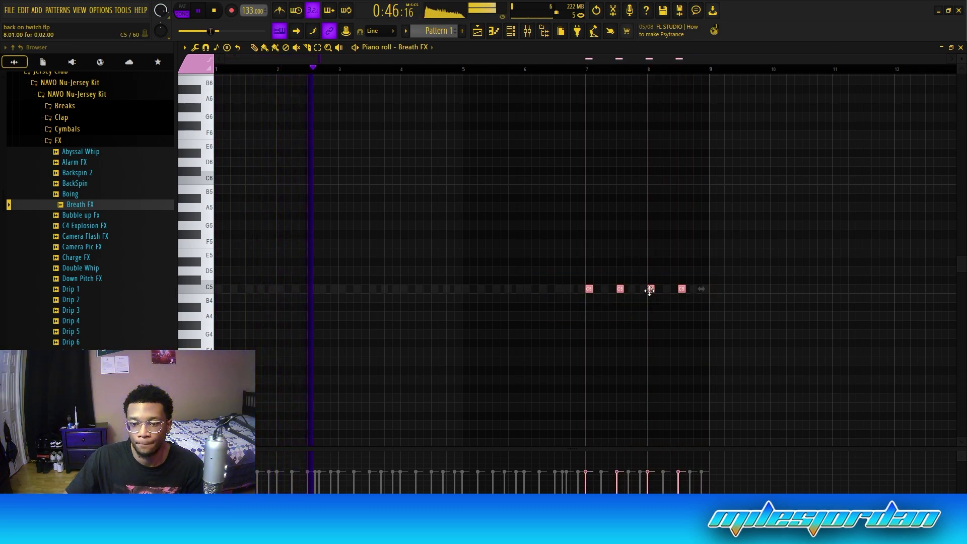
{"action": "left_click_drag", "start_coordinate": [649, 290], "coordinate": [259, 290]}
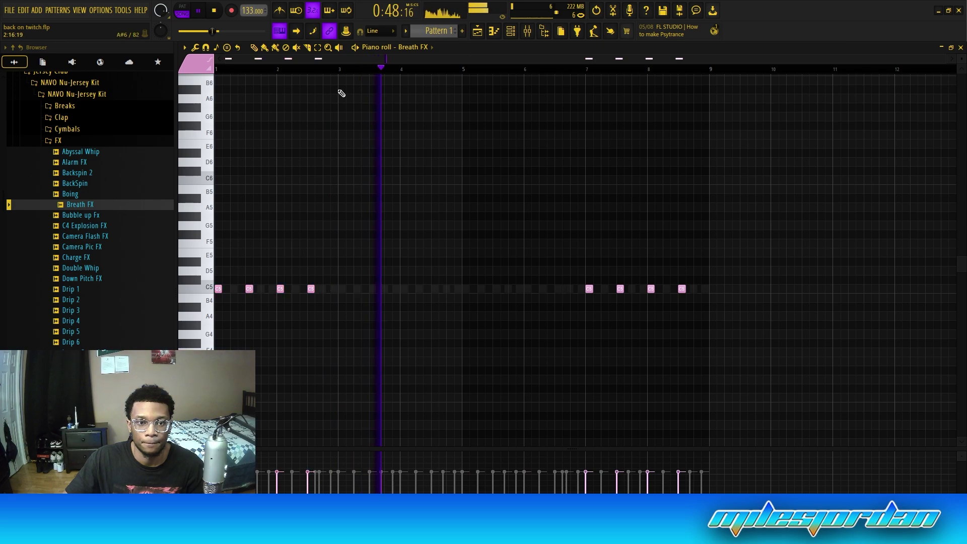
{"action": "left_click_drag", "start_coordinate": [338, 70], "coordinate": [267, 86]}
{"action": "key", "text": "ctrl+b"}
{"action": "key", "text": "ctrl+b"}
{"action": "left_click", "coordinate": [694, 240]}
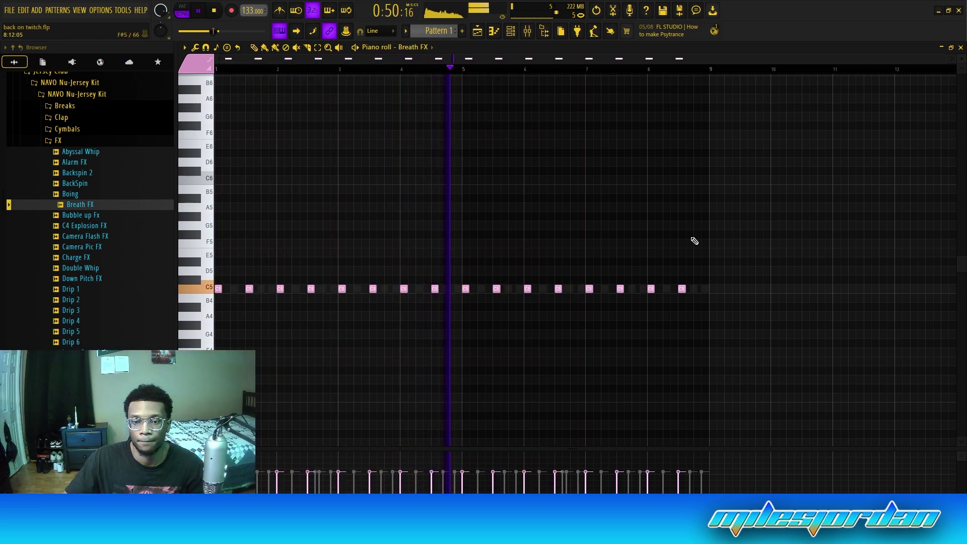
Step: Delete the third-beat Breath FX note in bars 2, 4, 6 and 8
{"action": "key", "text": "F6"}
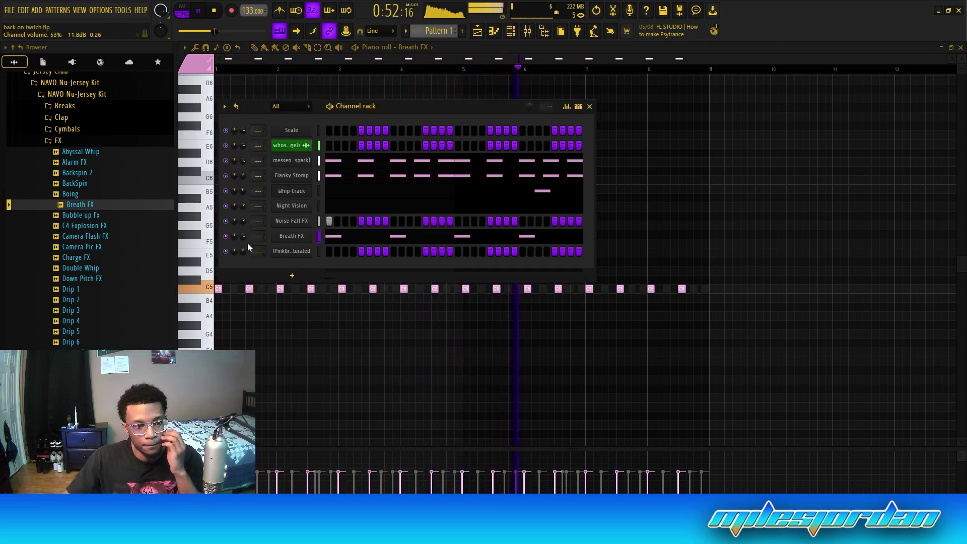
{"action": "key", "text": "F6"}
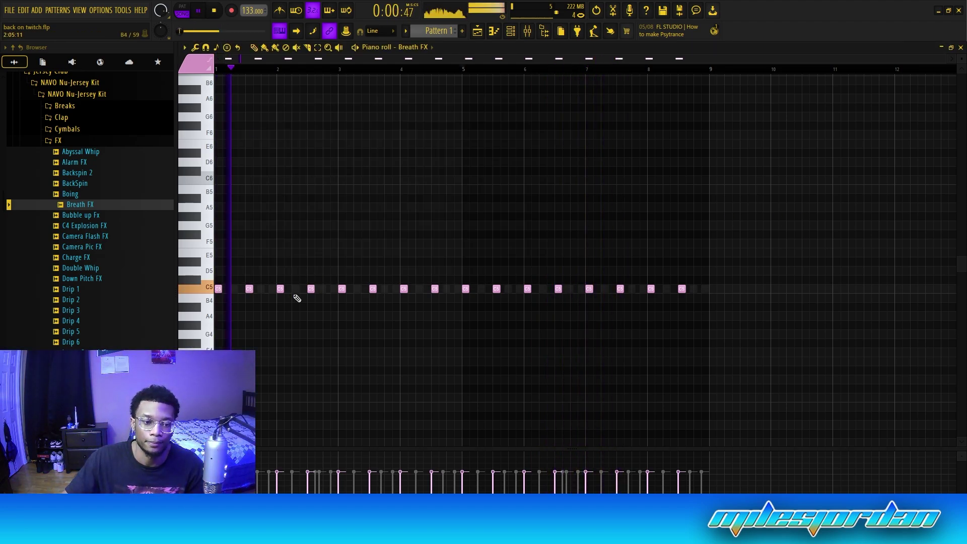
{"action": "right_click", "coordinate": [310, 288]}
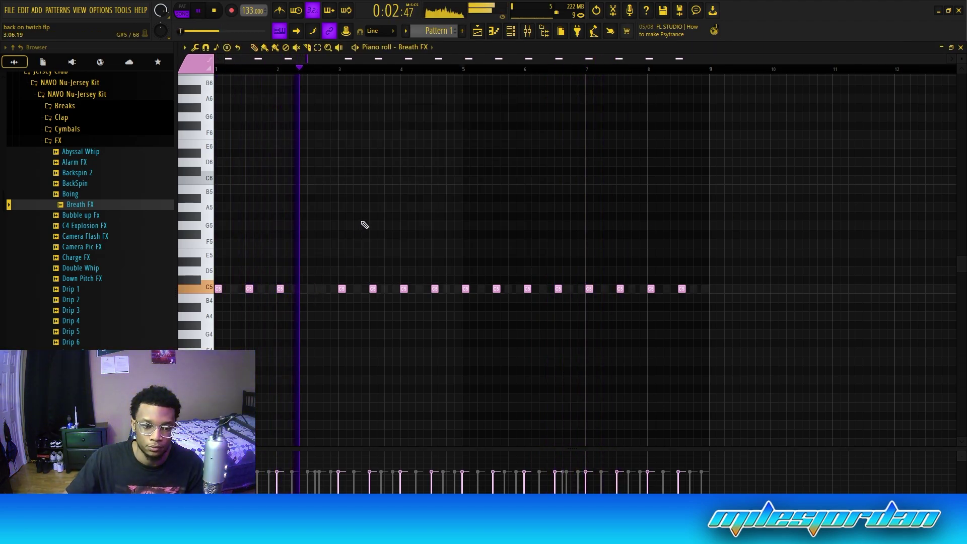
{"action": "right_click", "coordinate": [435, 288]}
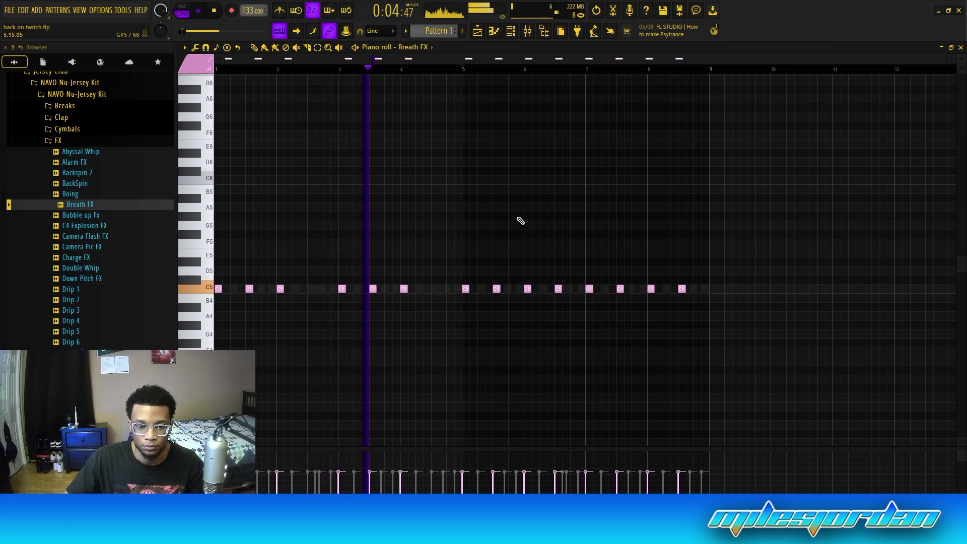
{"action": "right_click", "coordinate": [558, 289]}
{"action": "right_click", "coordinate": [683, 289]}
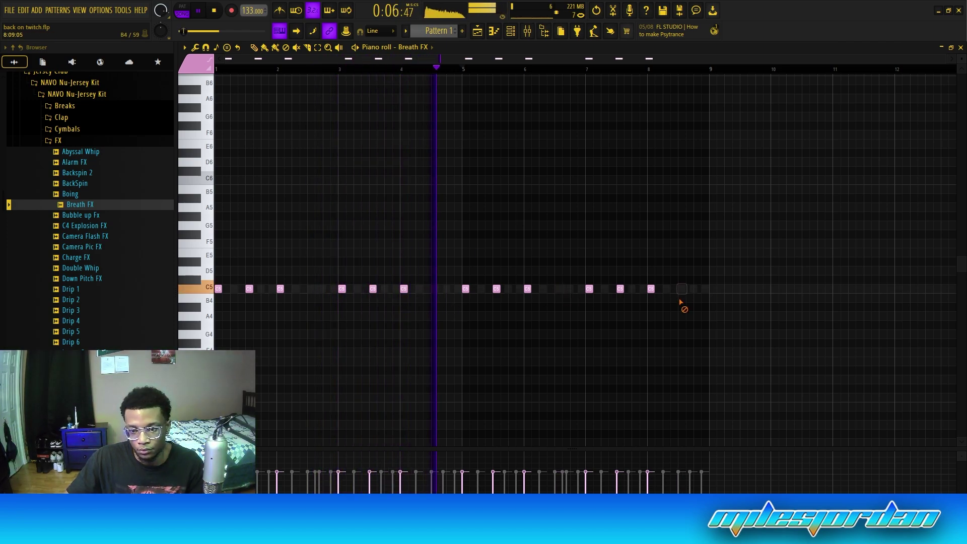
Step: Adjust the channel volumes of Breath FX and of the kick above Clanky Stomp
{"action": "key", "text": "F6"}
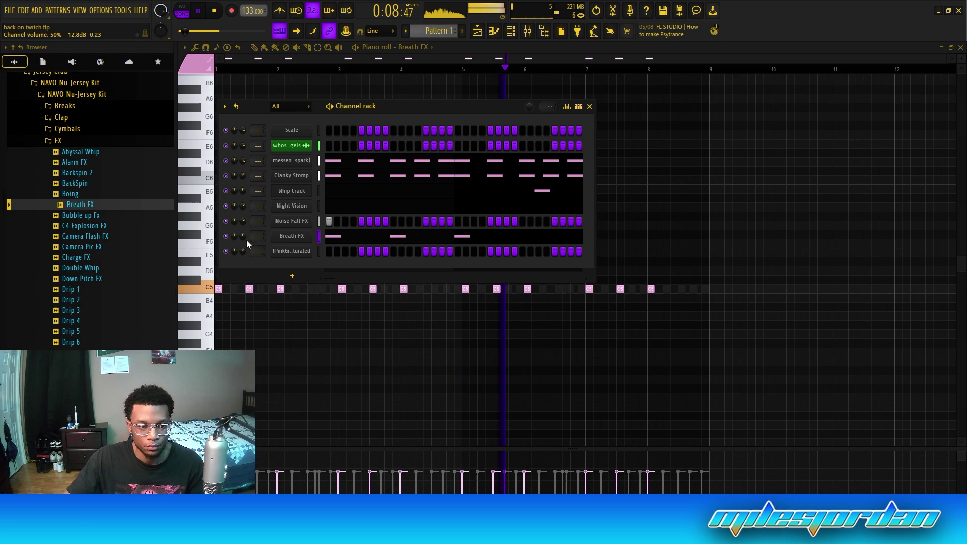
{"action": "left_click_drag", "start_coordinate": [245, 235], "coordinate": [245, 237]}
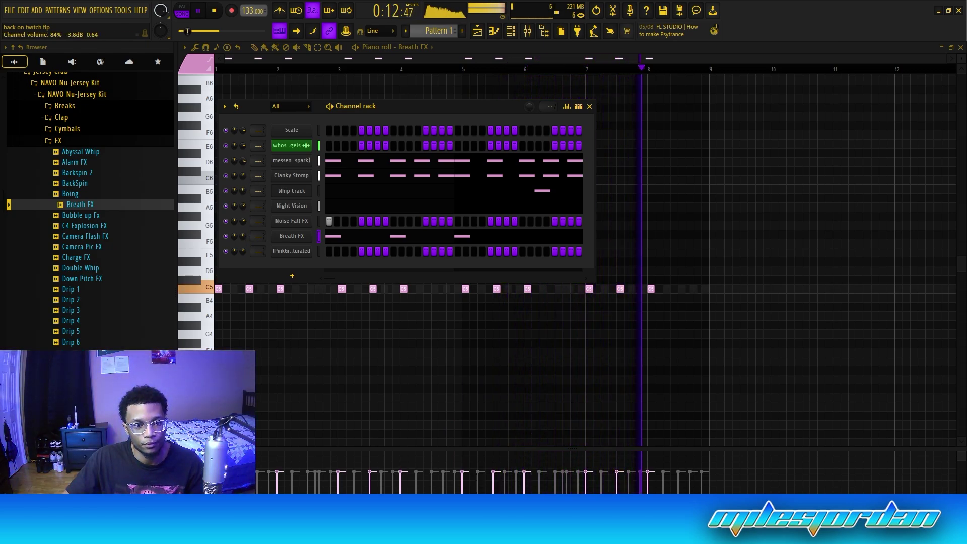
{"action": "left_click_drag", "start_coordinate": [243, 160], "coordinate": [244, 162]}
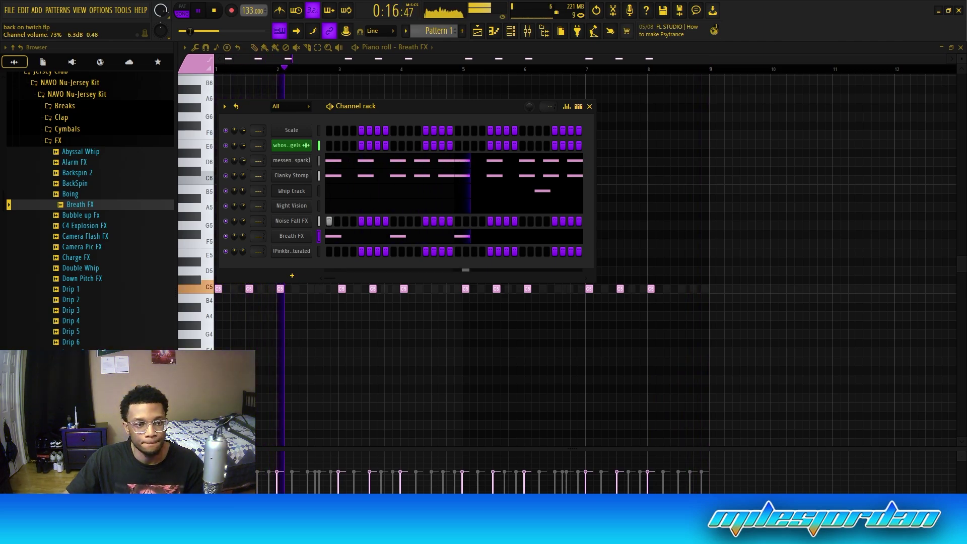
Step: Collapse the kit's FX folder and delete the unused channel below Breath FX
{"action": "left_click", "coordinate": [132, 142]}
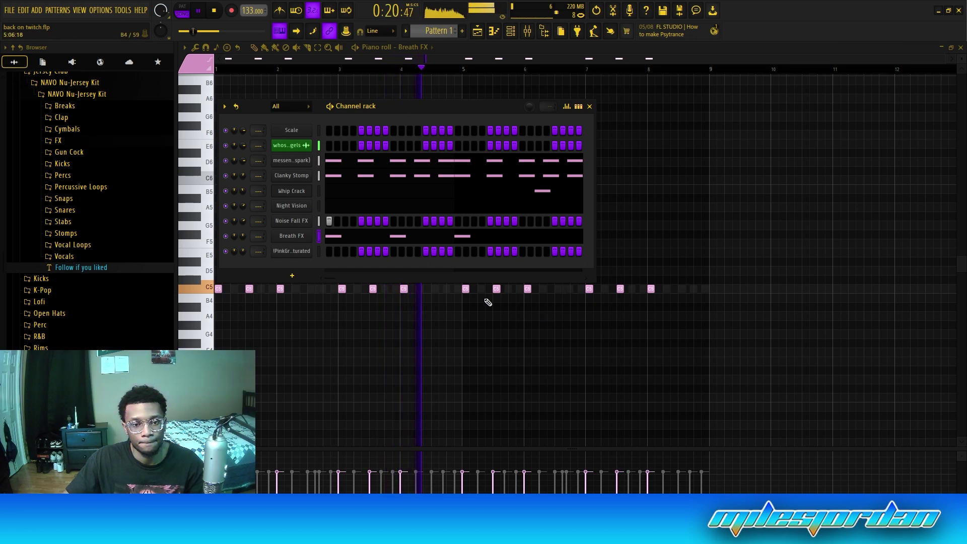
{"action": "right_click", "coordinate": [290, 253]}
{"action": "left_click", "coordinate": [346, 365]}
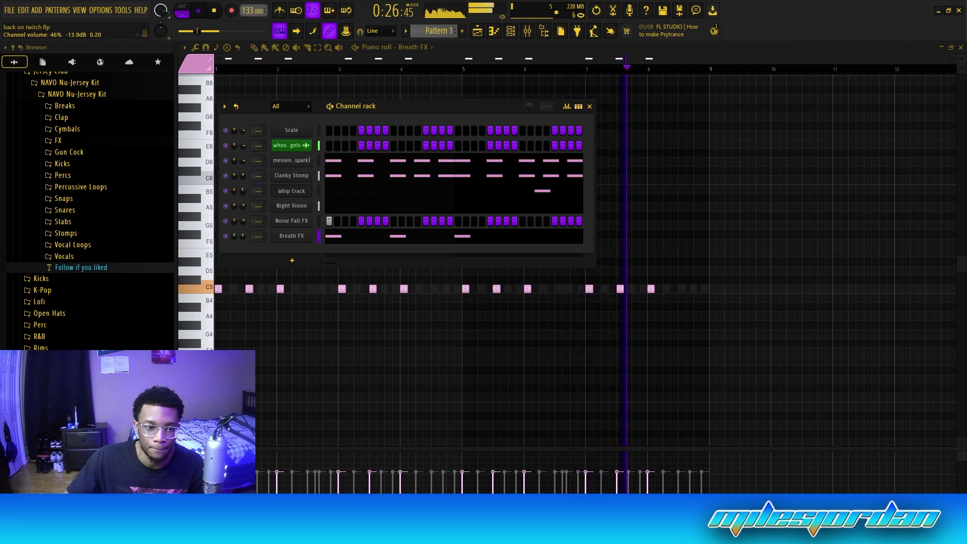
Step: Collapse the NAVO Nu-Jersey Kit and open the Snaps folder of the RIO LEYVA 25K YT DRUMKIT
{"action": "scroll", "coordinate": [75, 241], "scroll_direction": "up", "scroll_amount": 4}
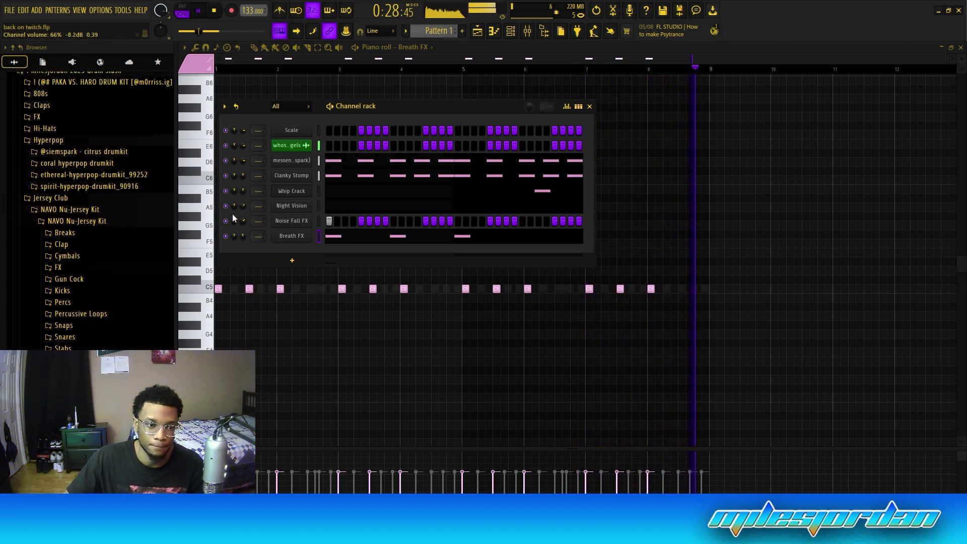
{"action": "left_click", "coordinate": [98, 221]}
{"action": "left_click", "coordinate": [68, 315]}
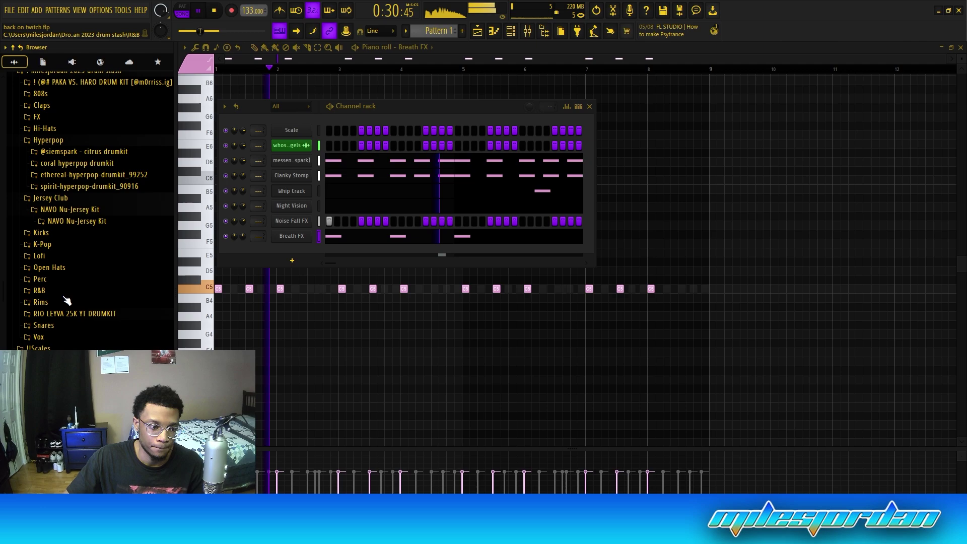
{"action": "left_click", "coordinate": [70, 313]}
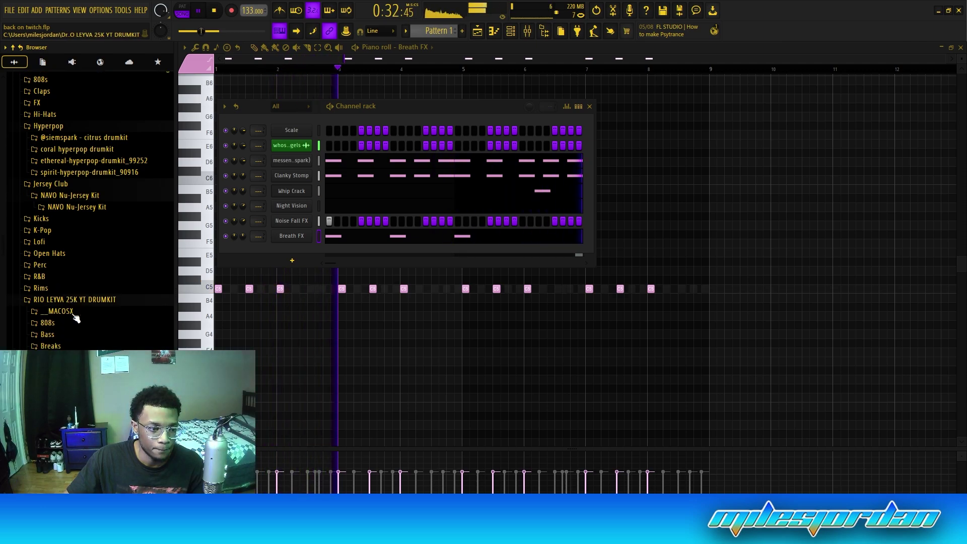
{"action": "scroll", "coordinate": [76, 227], "scroll_direction": "down", "scroll_amount": 6}
{"action": "left_click", "coordinate": [49, 256]}
{"action": "scroll", "coordinate": [88, 276], "scroll_direction": "down", "scroll_amount": 3}
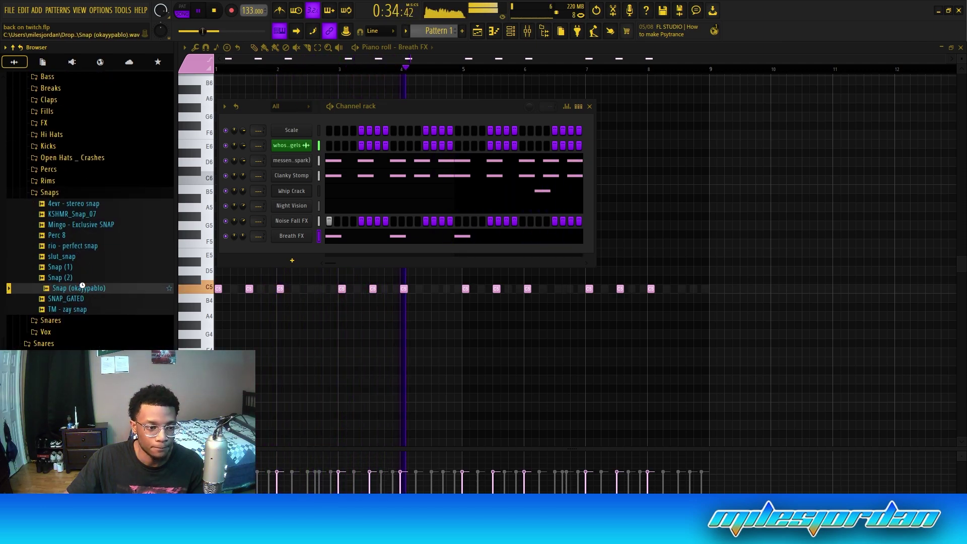
Step: Audition the snap samples, add slut_snap as a channel below Breath FX and open its piano roll
{"action": "left_click", "coordinate": [92, 277]}
{"action": "left_click", "coordinate": [95, 268]}
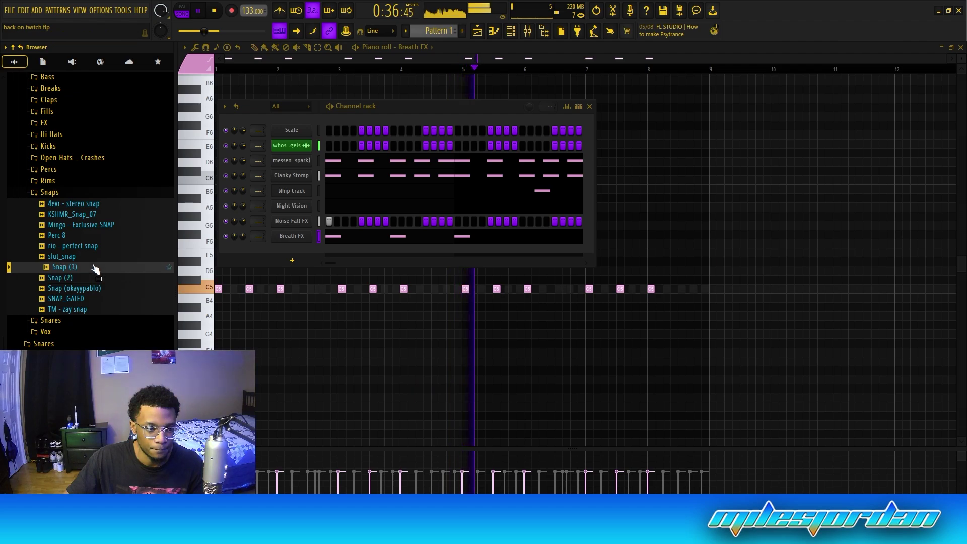
{"action": "left_click", "coordinate": [100, 256]}
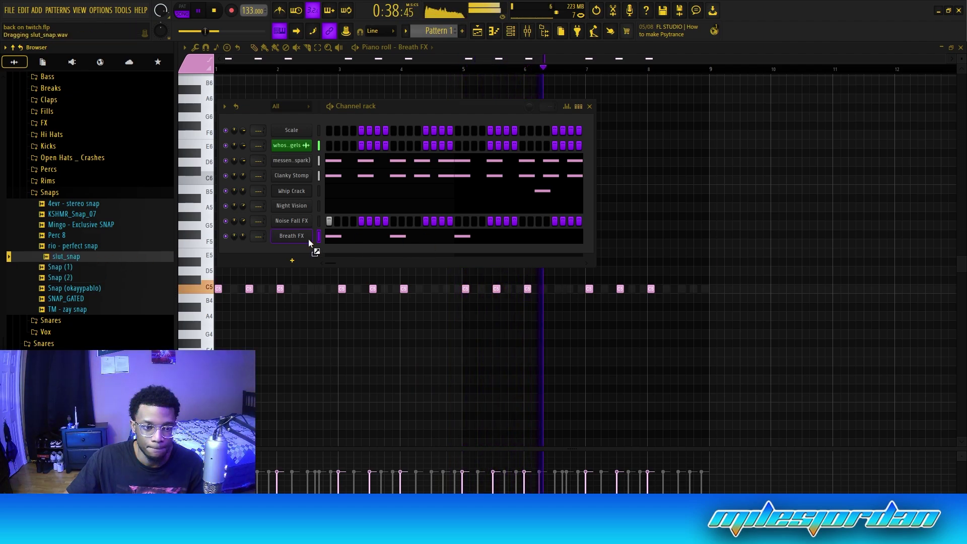
{"action": "left_click_drag", "start_coordinate": [309, 239], "coordinate": [311, 248]}
{"action": "key", "text": "F7"}
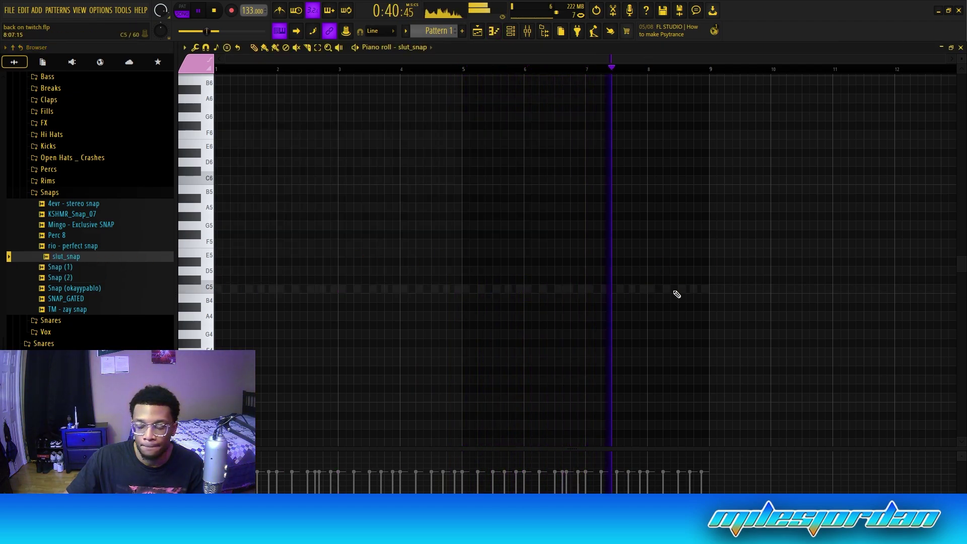
Step: Place pairs of adjacent C5 snap notes starting on the third beat of bars 4 and 8, trying a pair in bar 2
{"action": "left_click", "coordinate": [705, 288]}
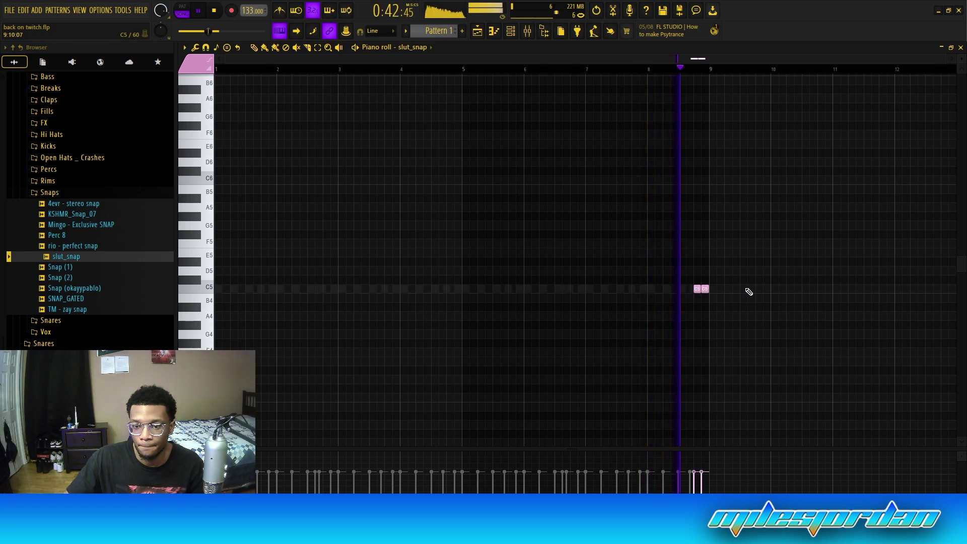
{"action": "left_click", "coordinate": [681, 289]}
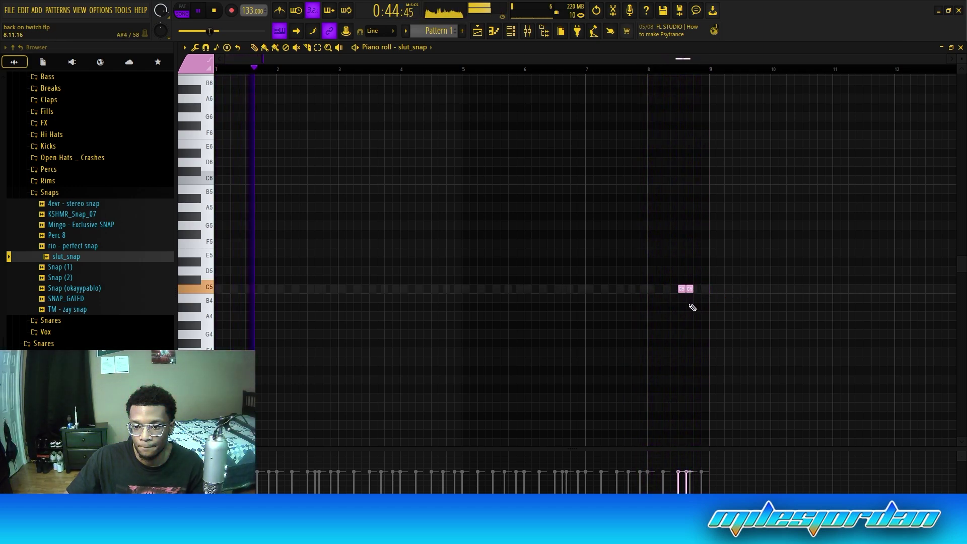
{"action": "left_click", "coordinate": [319, 289]}
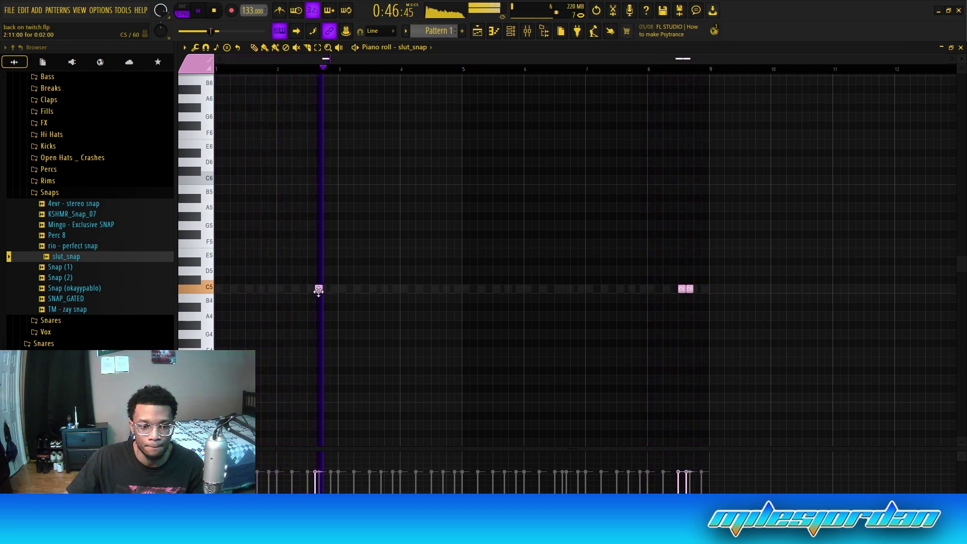
{"action": "right_click", "coordinate": [317, 290]}
{"action": "left_click", "coordinate": [311, 290]}
{"action": "left_click", "coordinate": [325, 290]}
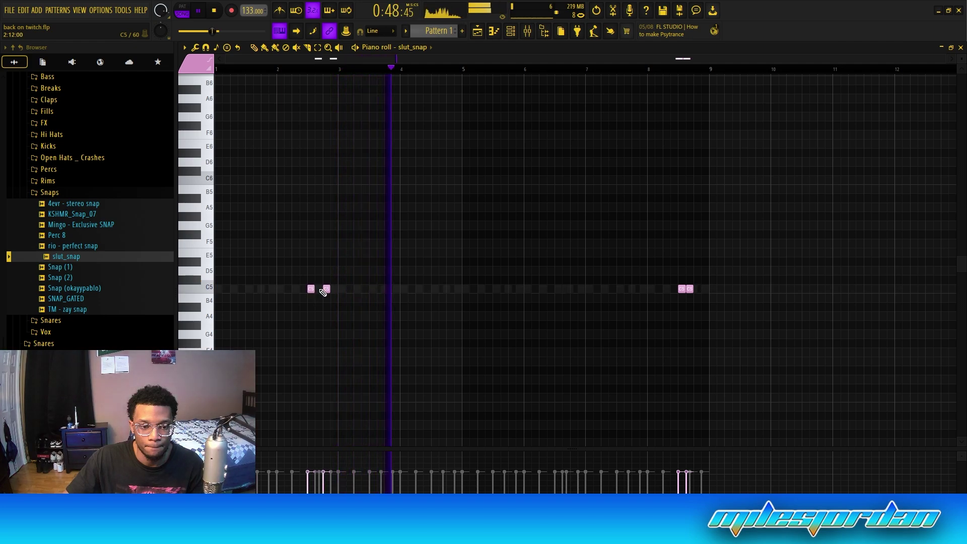
{"action": "left_click_drag", "start_coordinate": [324, 290], "coordinate": [316, 290]}
{"action": "left_click", "coordinate": [446, 290]}
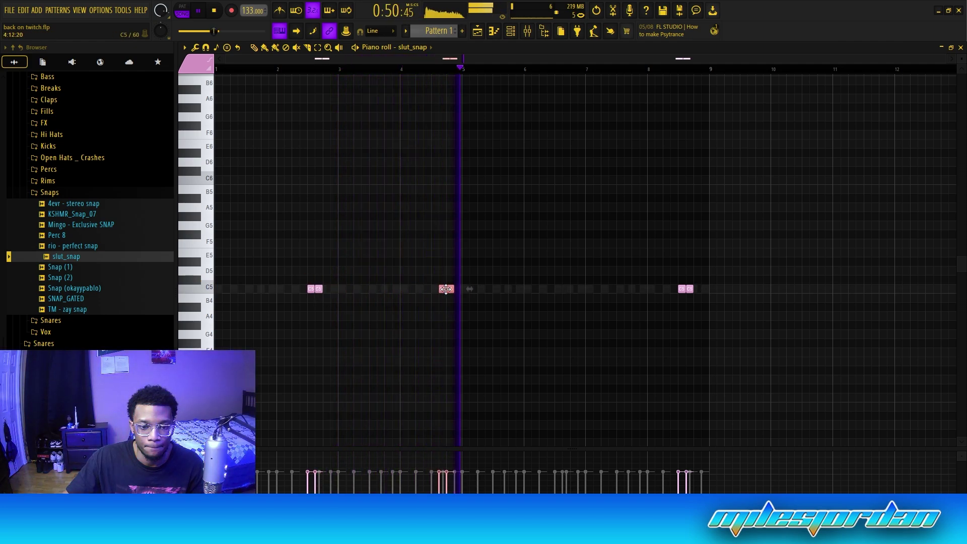
{"action": "left_click_drag", "start_coordinate": [446, 289], "coordinate": [438, 289]}
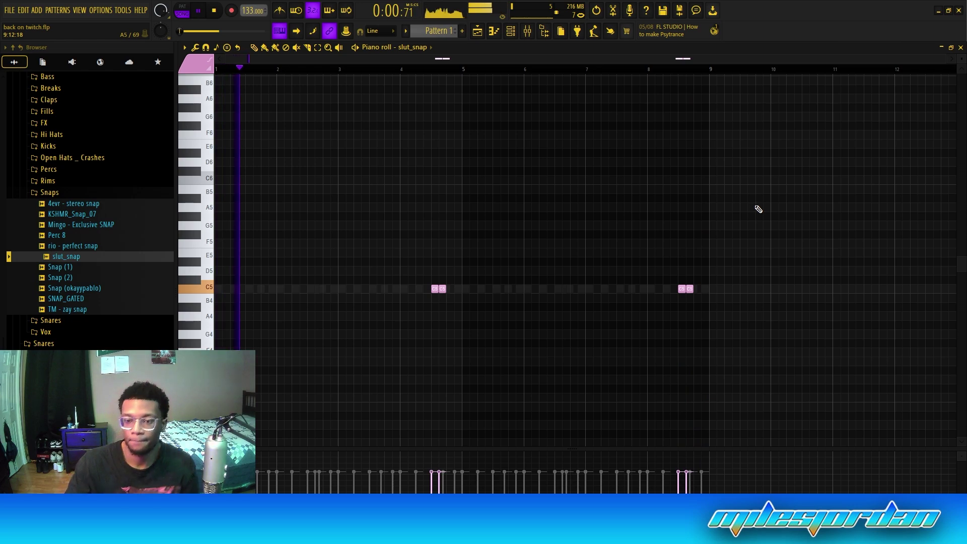
Step: Shift both snap note pairs an eighth note later in bars 4 and 8
{"action": "key", "text": "ctrl+a"}
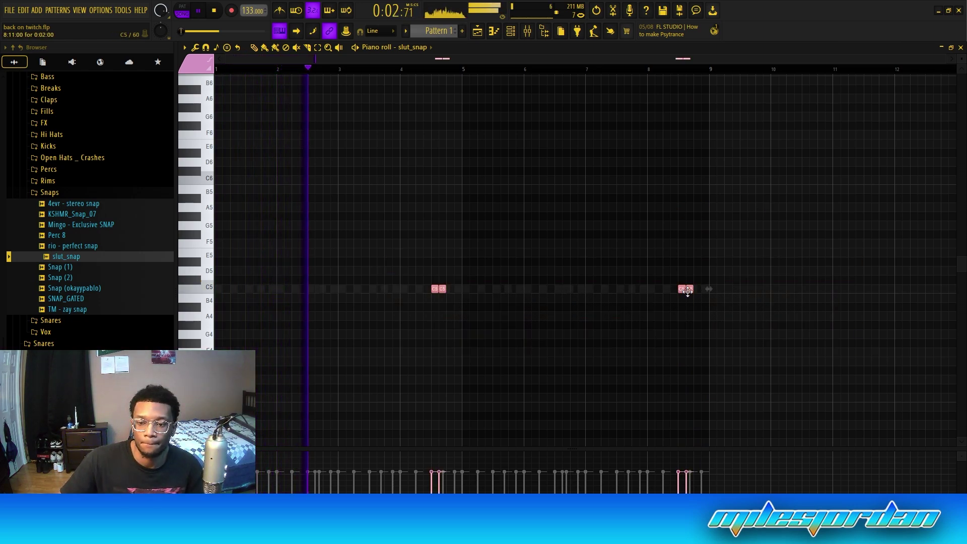
{"action": "left_click_drag", "start_coordinate": [688, 289], "coordinate": [696, 291]}
{"action": "left_click", "coordinate": [701, 298]}
{"action": "right_click", "coordinate": [702, 298]}
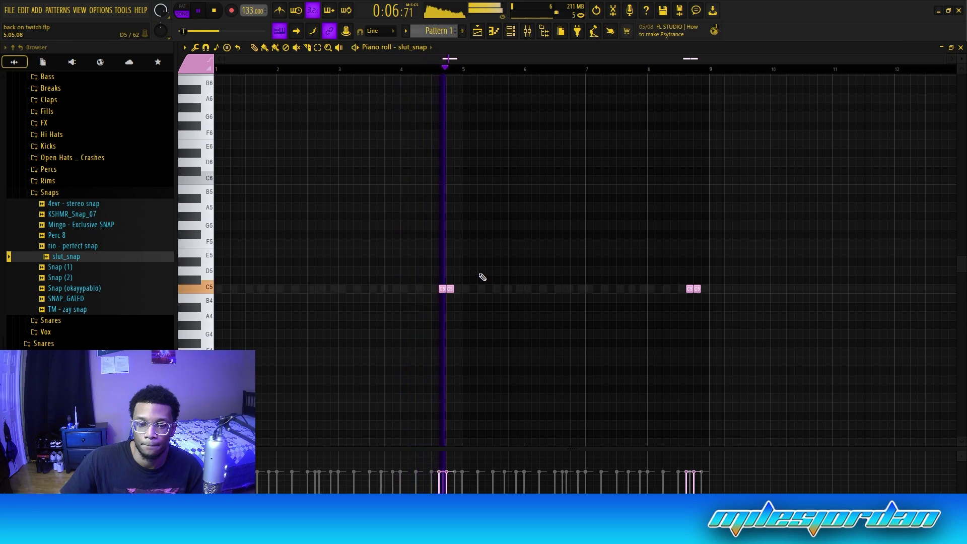
Step: Try both snap pairs another eighth note later, starting on the fourth beat of bars 4 and 8
{"action": "key", "text": "ctrl+a"}
{"action": "left_click_drag", "start_coordinate": [688, 290], "coordinate": [697, 292]}
{"action": "left_click", "coordinate": [730, 258], "text": "ctrl"}
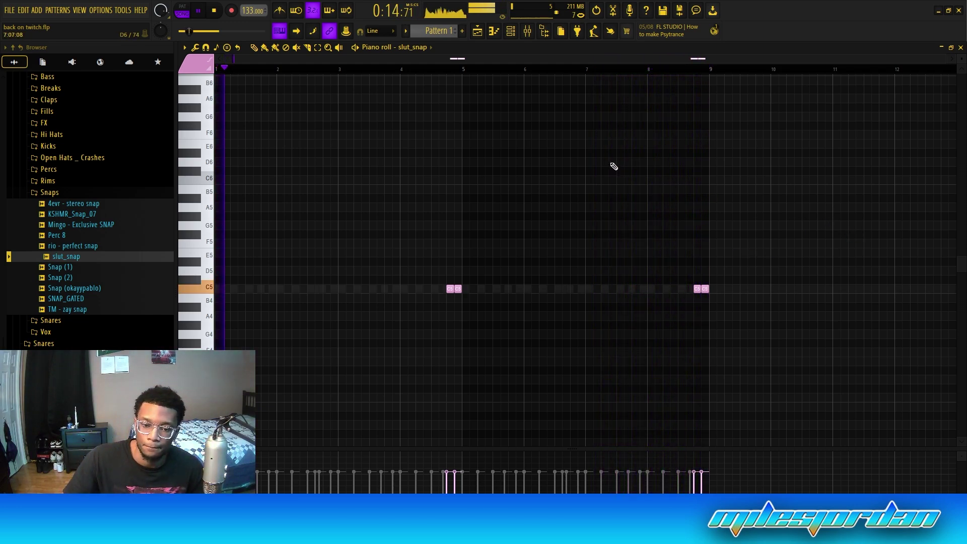
Step: Try a snap note on the third beat of bar 2, remove it and move both pairs back an eighth note
{"action": "left_click_drag", "start_coordinate": [419, 259], "coordinate": [784, 345]}
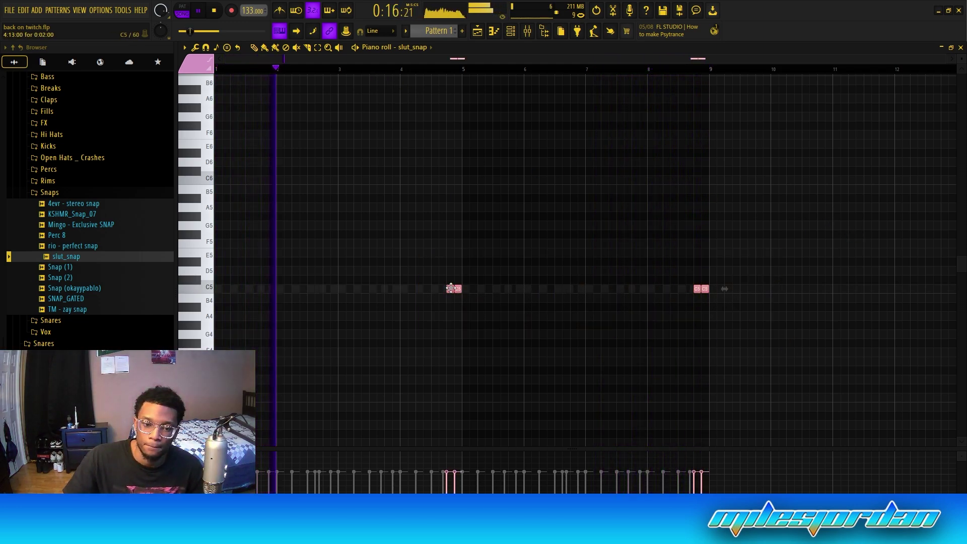
{"action": "left_click", "coordinate": [309, 289]}
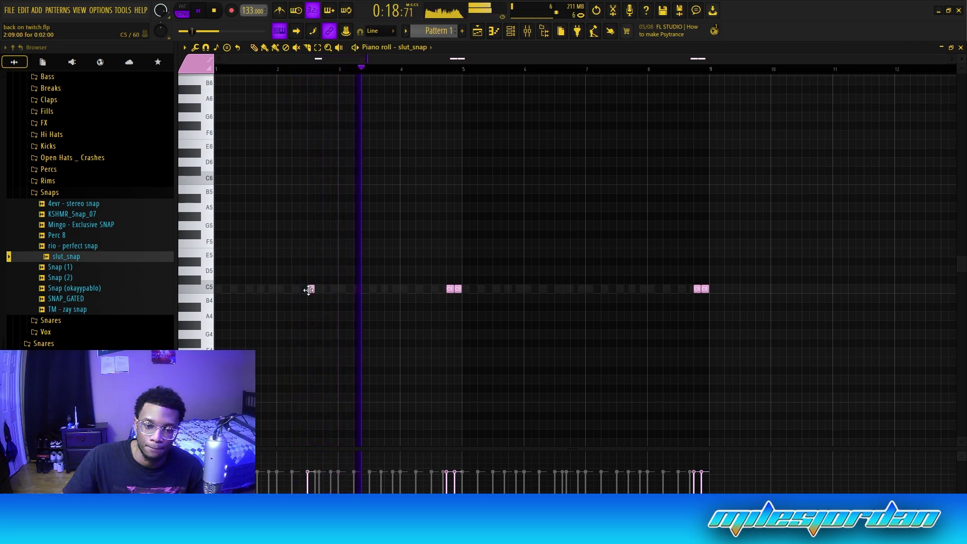
{"action": "right_click", "coordinate": [309, 288]}
{"action": "left_click_drag", "start_coordinate": [438, 274], "coordinate": [896, 334]}
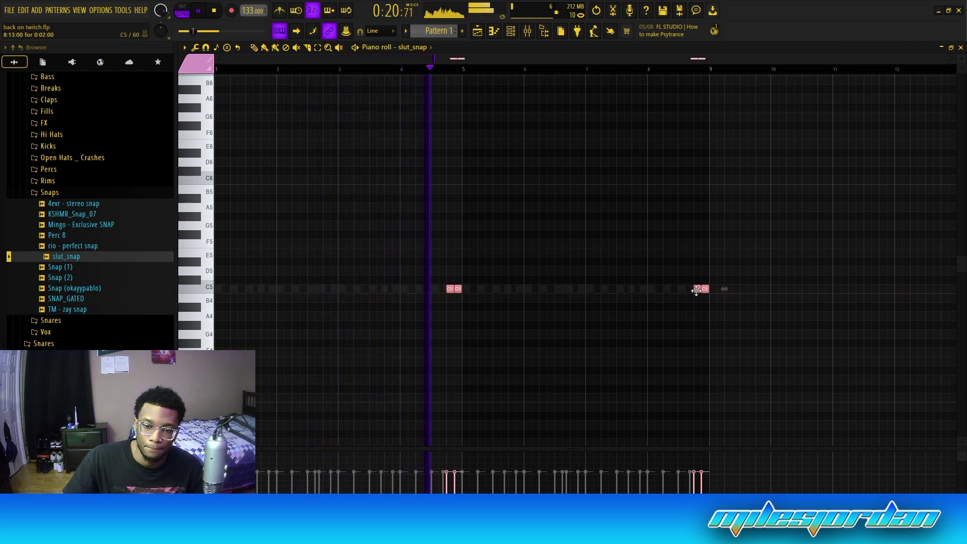
{"action": "left_click_drag", "start_coordinate": [697, 290], "coordinate": [688, 289]}
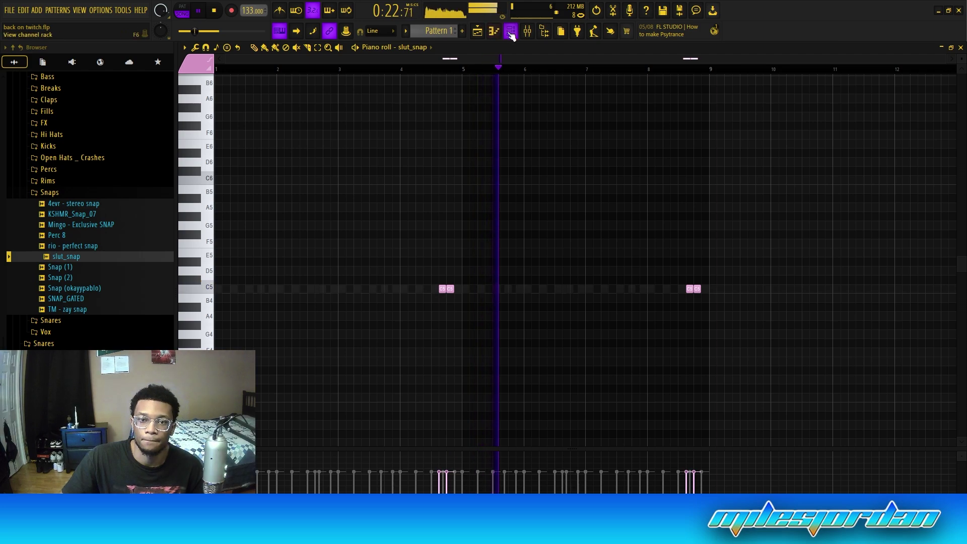
Step: Audition other snap samples and replace the slut_snap channel's sample with KSHMR_Snap_07, keeping its notes
{"action": "left_click", "coordinate": [95, 246]}
{"action": "left_click", "coordinate": [112, 226]}
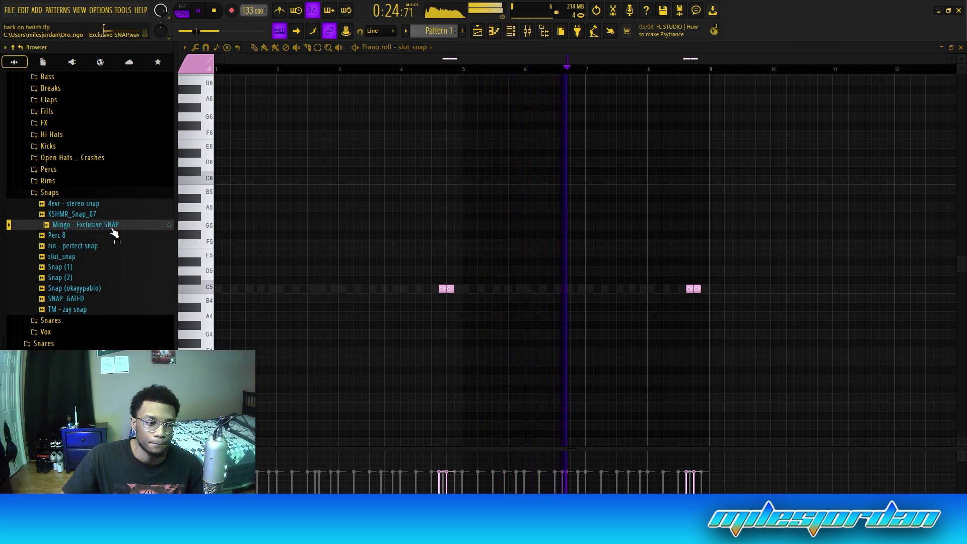
{"action": "left_click", "coordinate": [111, 217]}
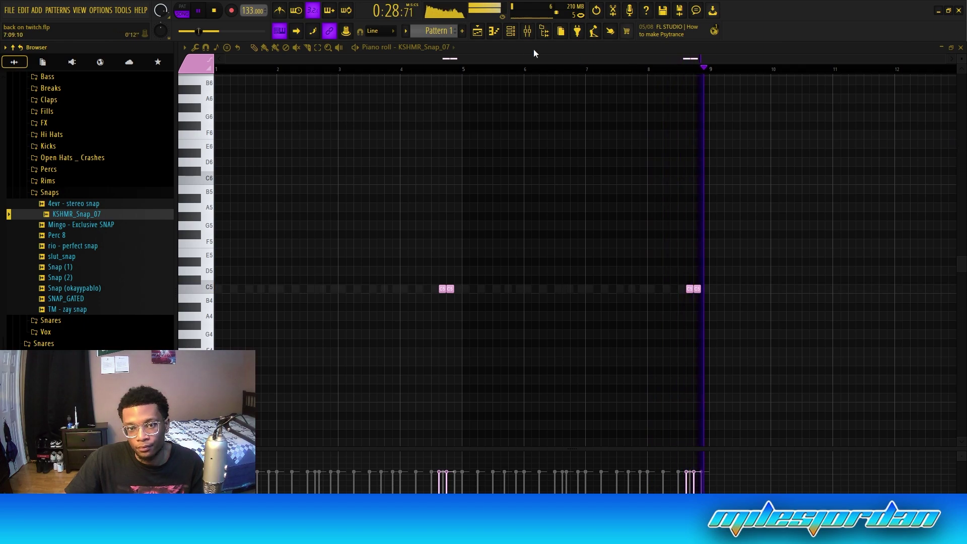
Step: Route the Angels sample and the seven drum and FX channels to their own mixer tracks 1 to 8
{"action": "key", "text": "F6"}
{"action": "scroll", "coordinate": [244, 252], "scroll_direction": "down", "scroll_amount": 3}
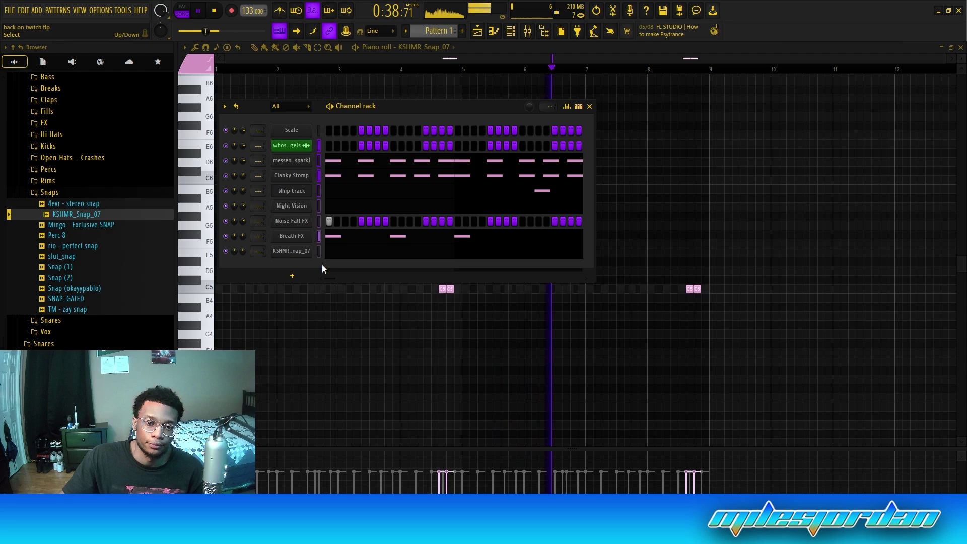
{"action": "key", "text": "F9"}
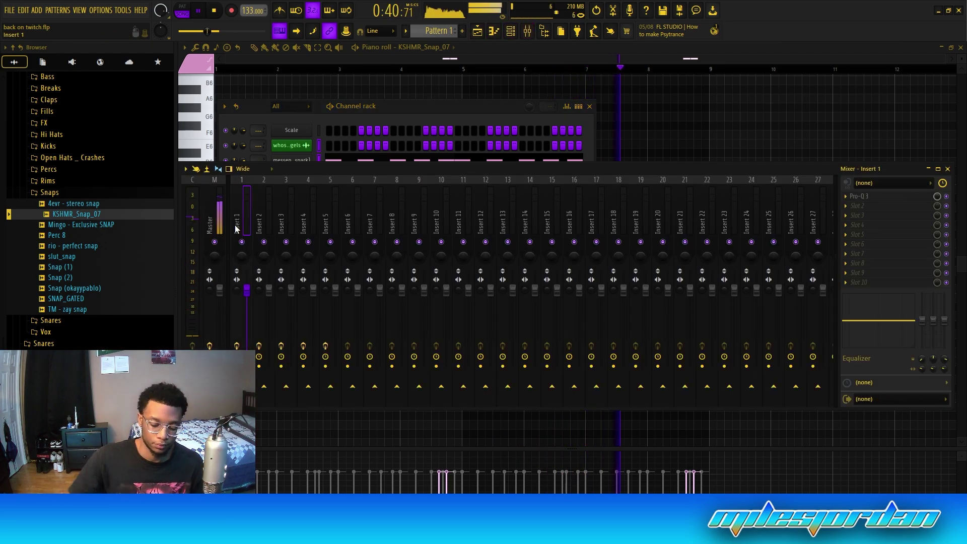
{"action": "key", "text": "ctrl+l"}
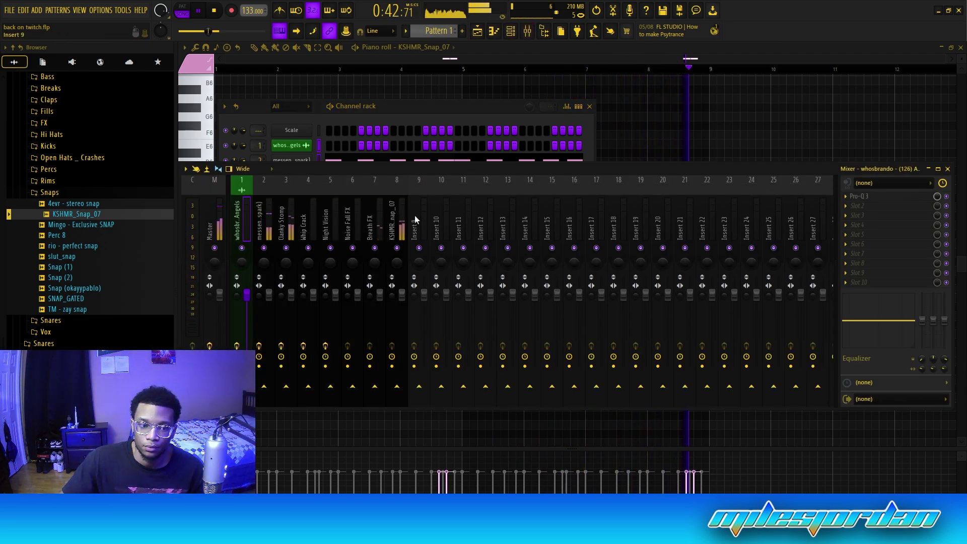
{"action": "left_click", "coordinate": [436, 113]}
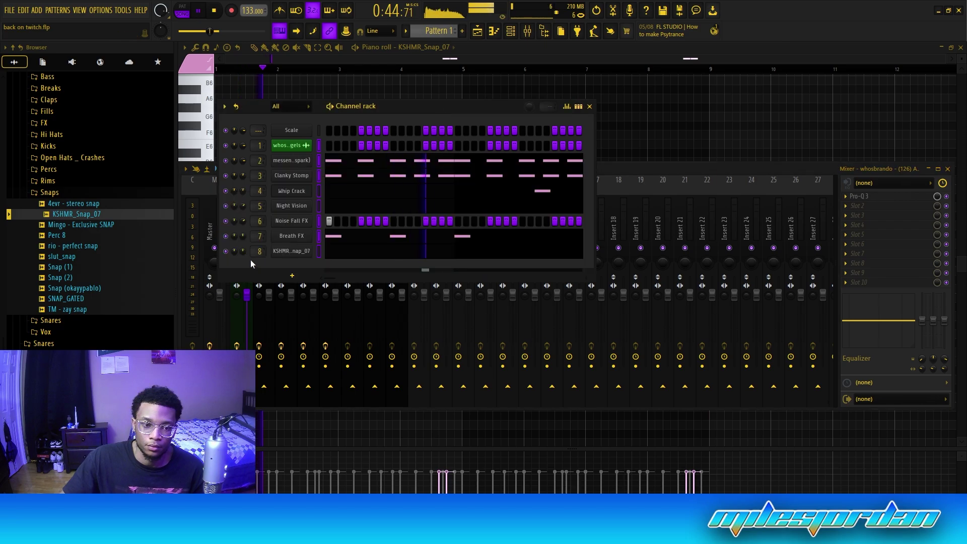
{"action": "left_click", "coordinate": [630, 194]}
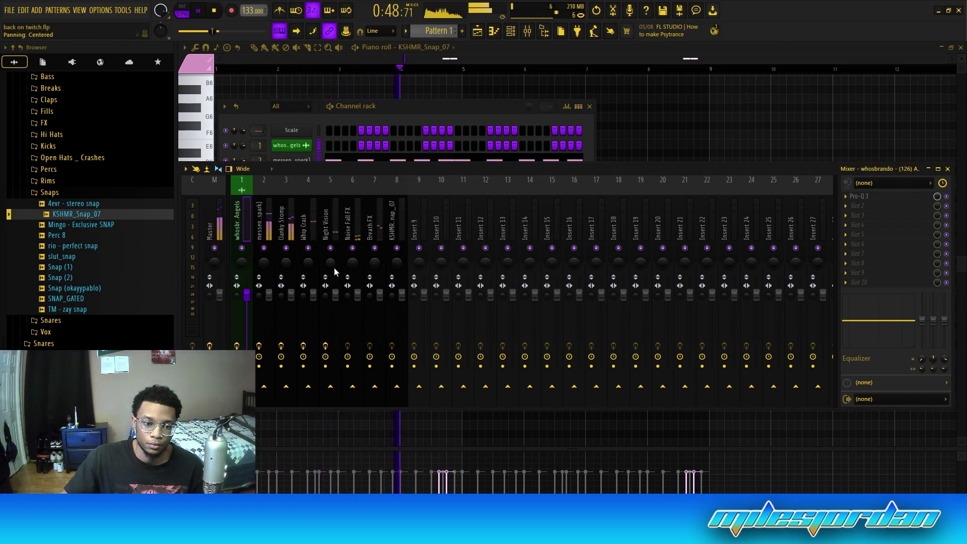
Step: Pan Whip Crack 21% left, Noise Fall FX to the right, Breath FX 12% right and the snap slightly left on their mixer tracks
{"action": "left_click", "coordinate": [459, 112]}
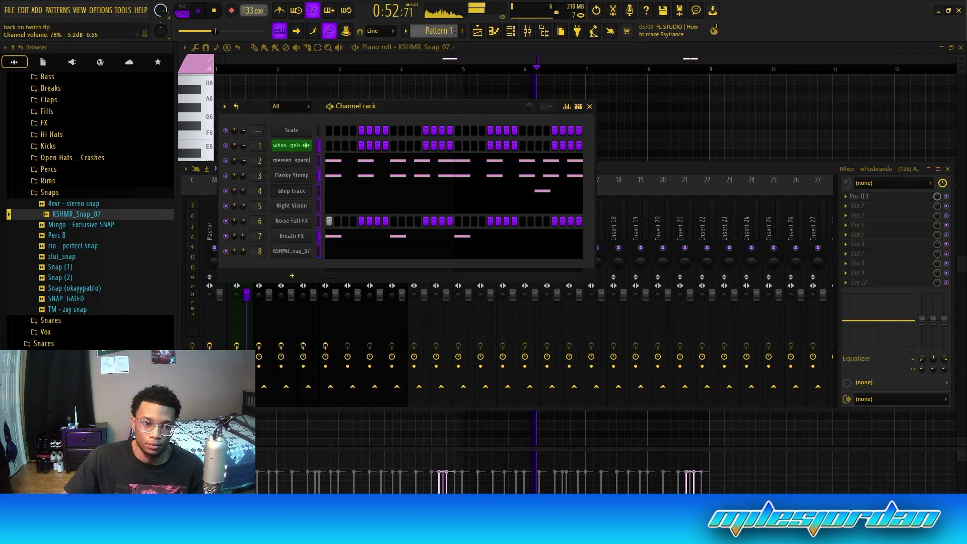
{"action": "left_click", "coordinate": [621, 162]}
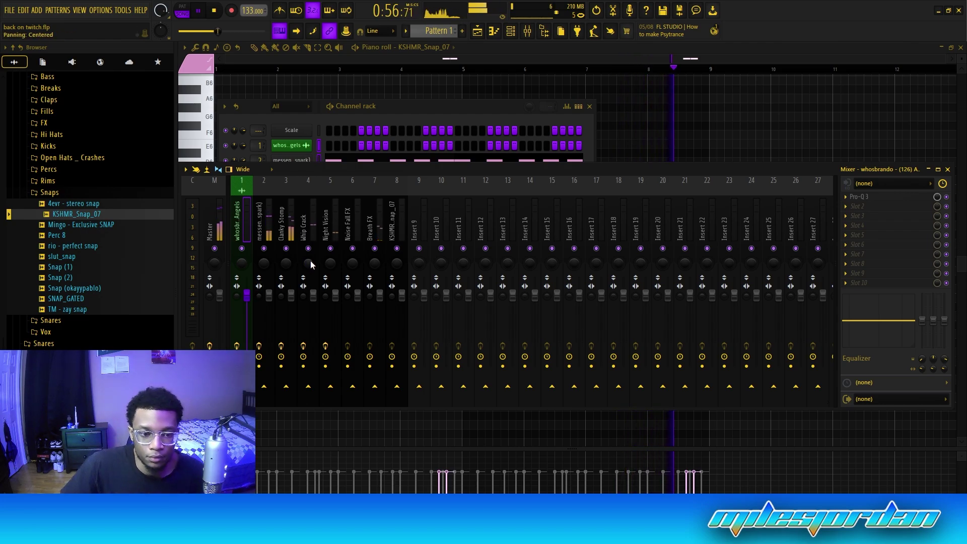
{"action": "left_click_drag", "start_coordinate": [311, 264], "coordinate": [310, 254]}
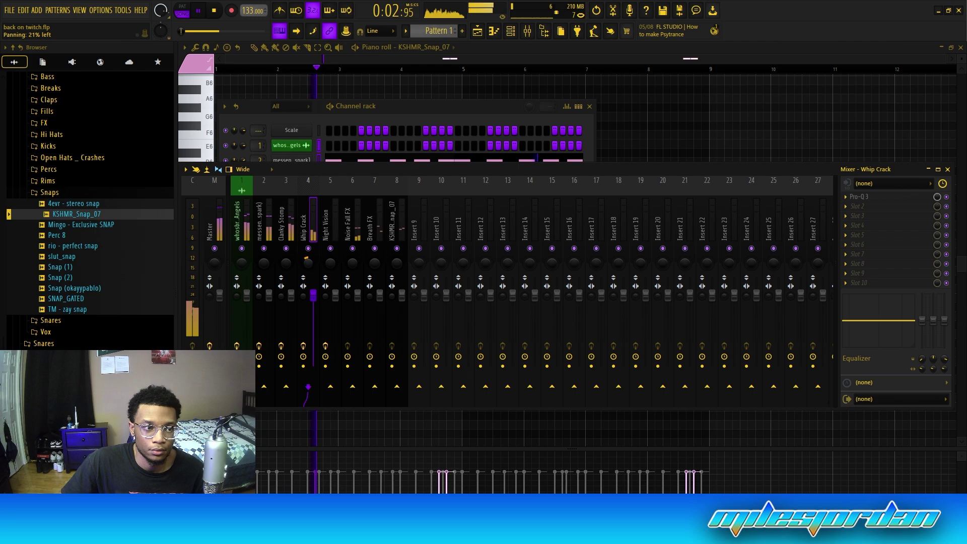
{"action": "left_click_drag", "start_coordinate": [350, 262], "coordinate": [349, 252]}
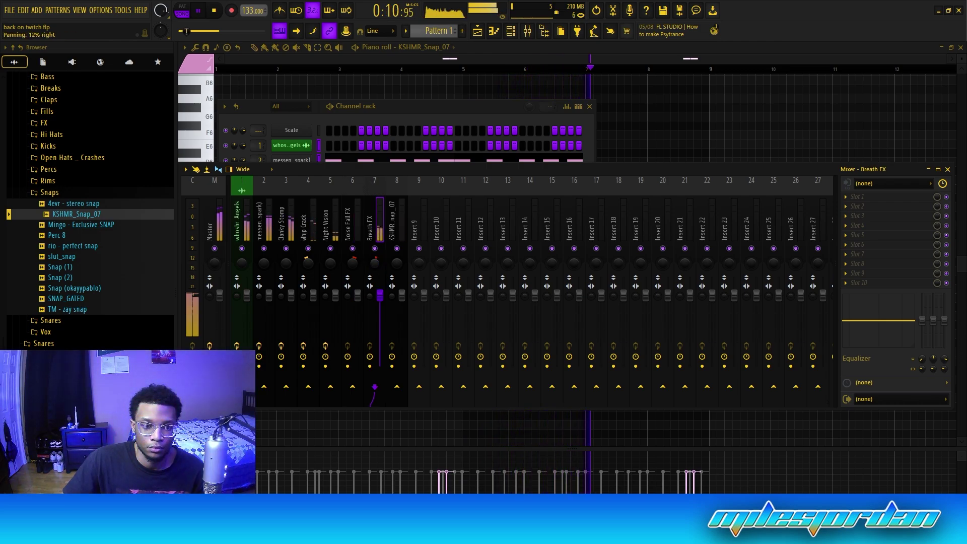
{"action": "left_click", "coordinate": [394, 270]}
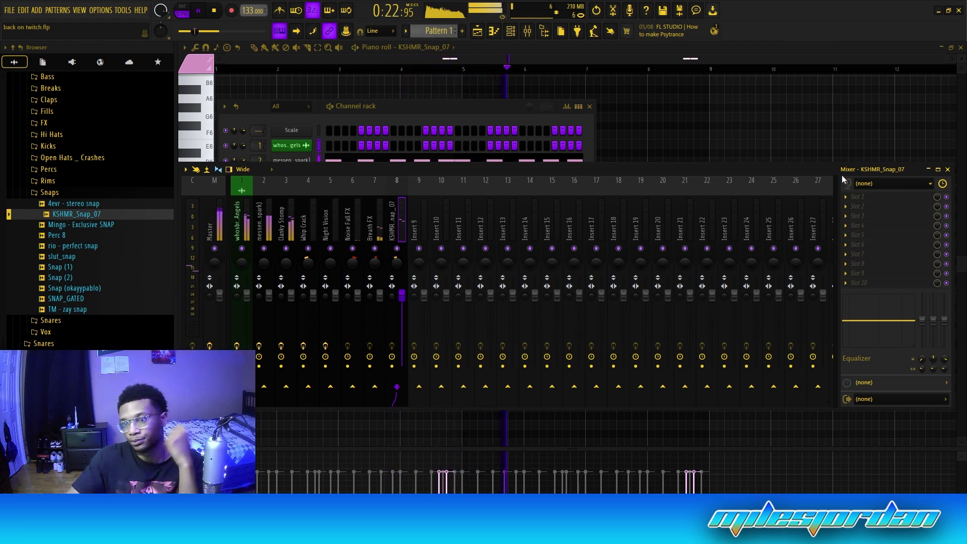
{"action": "left_click", "coordinate": [247, 223]}
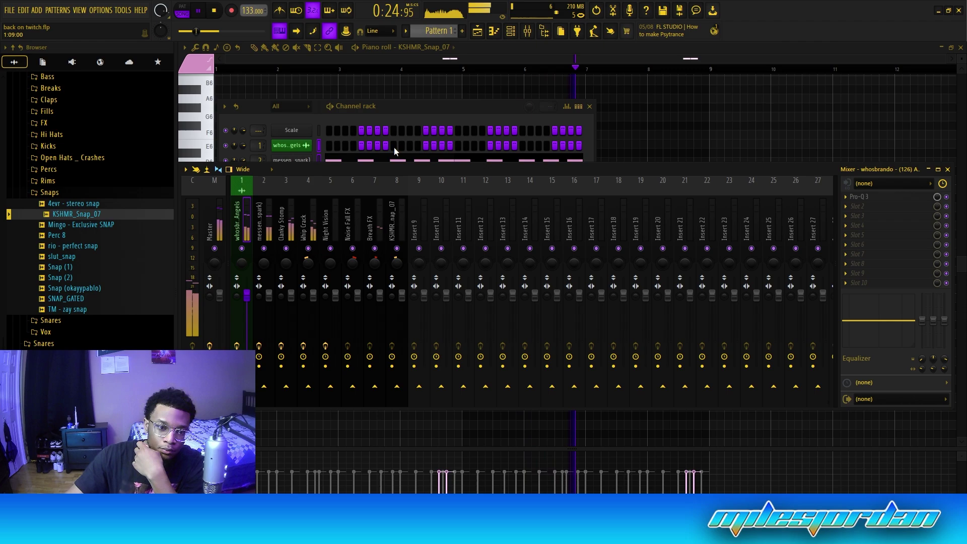
{"action": "left_click", "coordinate": [342, 138]}
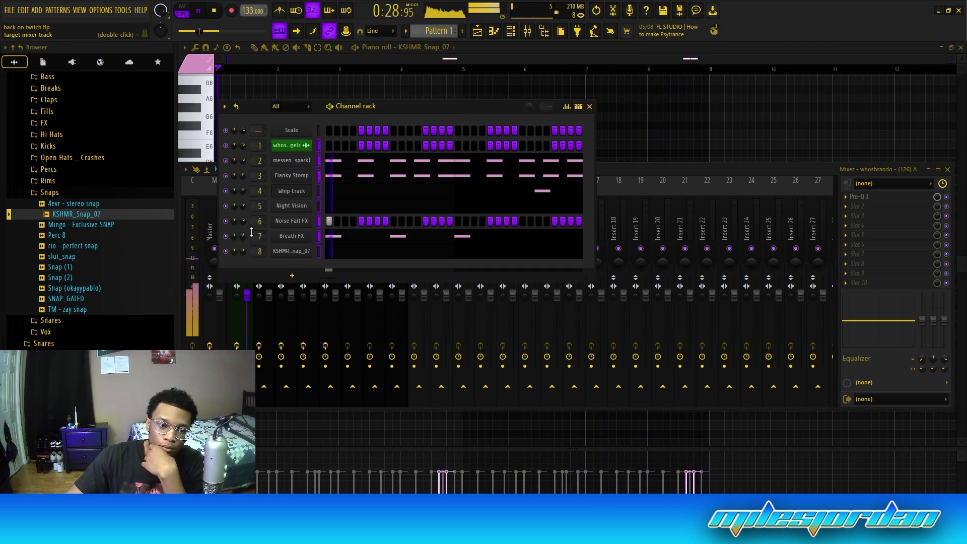
{"action": "left_click", "coordinate": [591, 107]}
{"action": "left_click", "coordinate": [669, 31]}
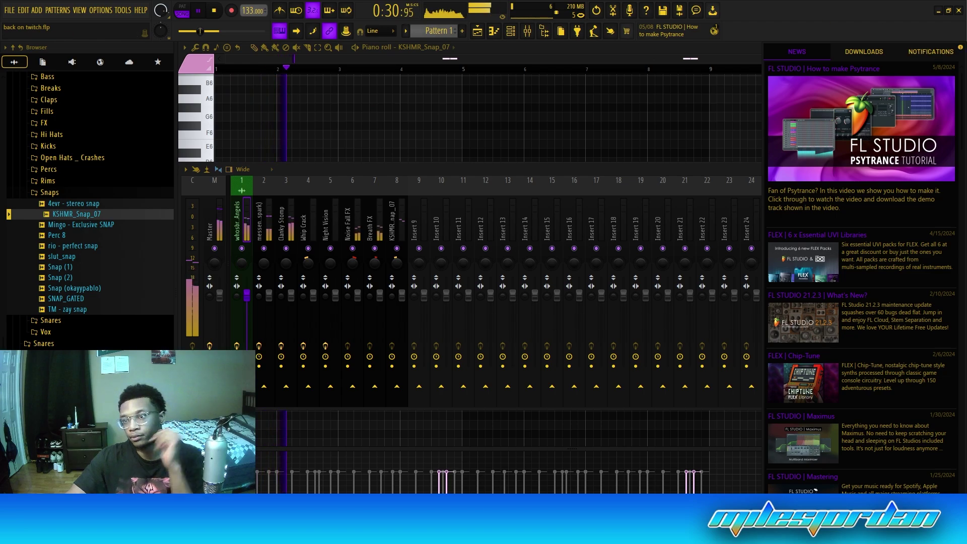
{"action": "left_click", "coordinate": [691, 33]}
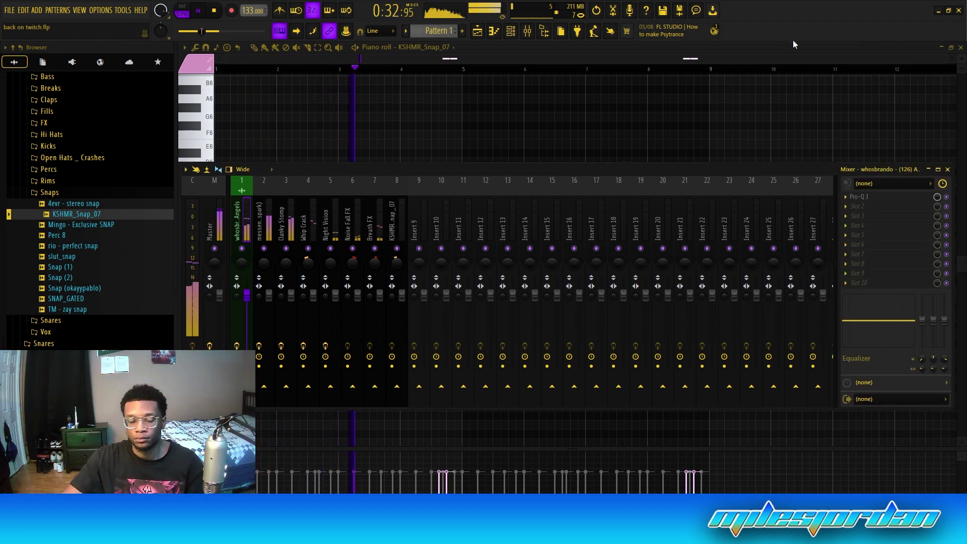
{"action": "left_click", "coordinate": [510, 31]}
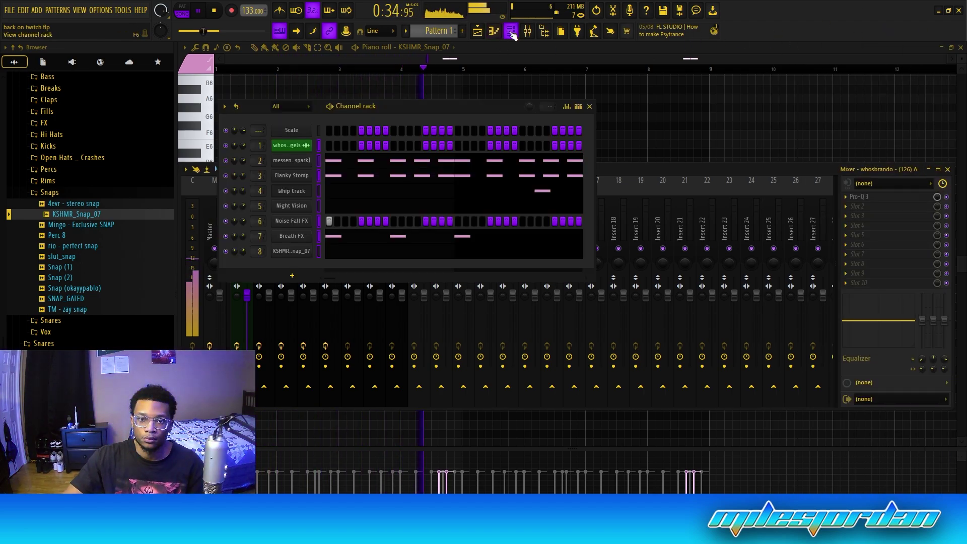
Step: Slice the Angels clip in the playlist at bars 33, 39 and 45 and delete the two-bar gap after each cut
{"action": "left_click", "coordinate": [477, 31]}
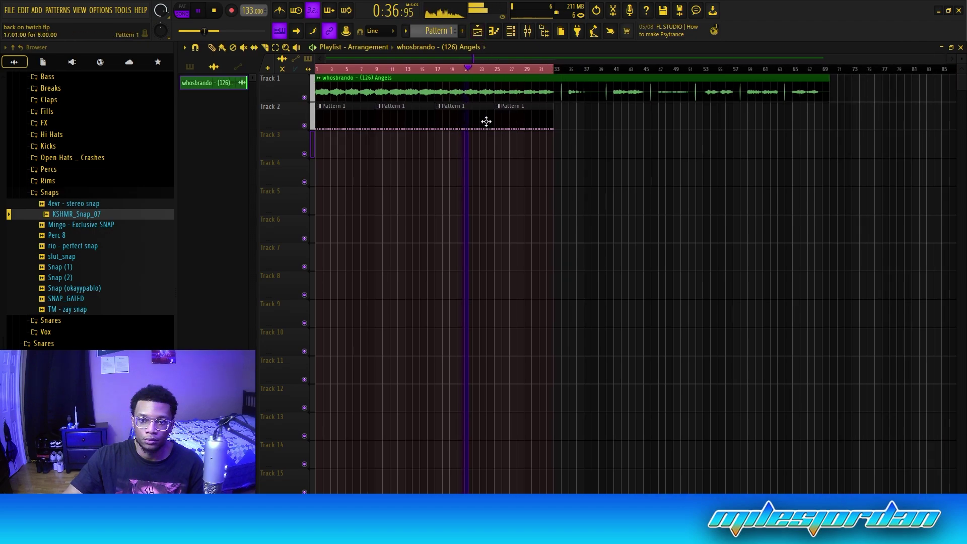
{"action": "left_click", "coordinate": [267, 49]}
{"action": "left_click", "coordinate": [556, 96]}
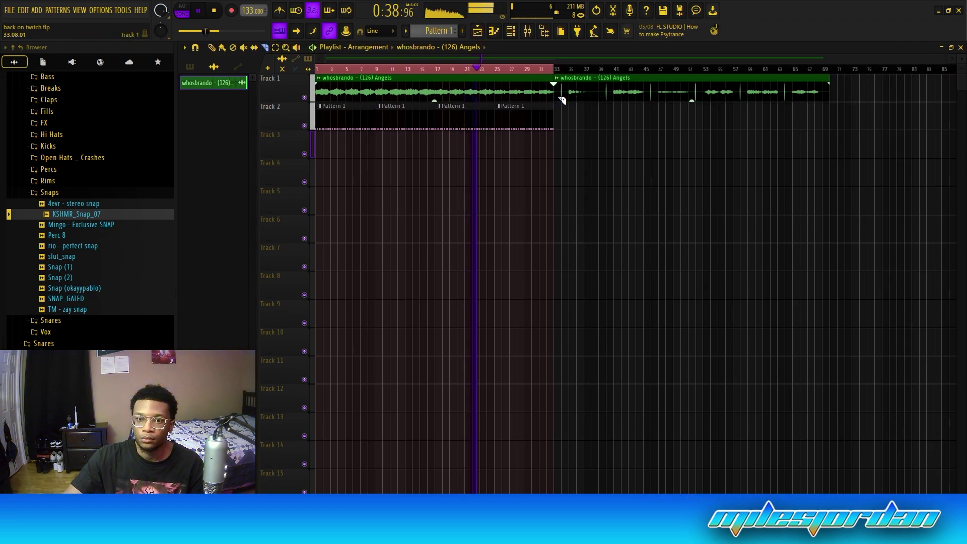
{"action": "right_click", "coordinate": [570, 95]}
{"action": "left_click", "coordinate": [602, 98]}
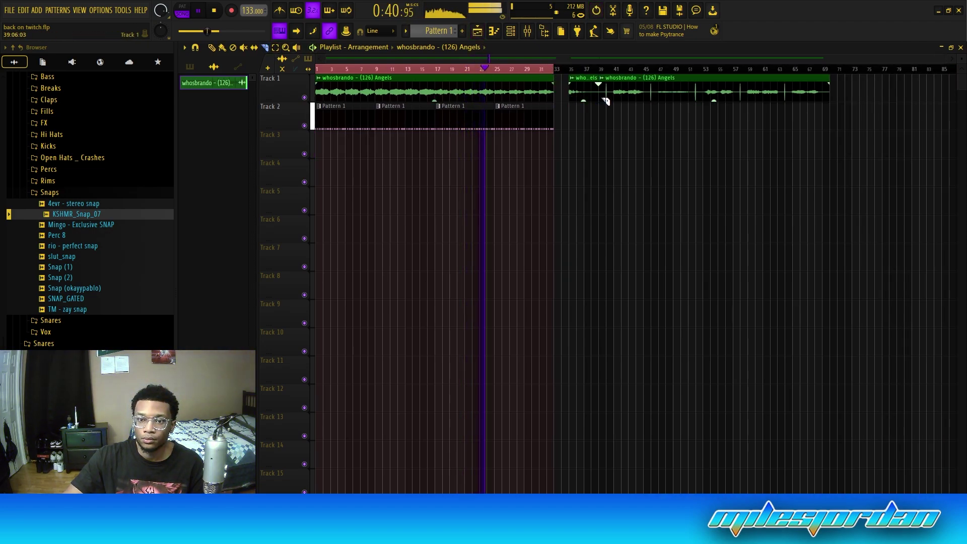
{"action": "right_click", "coordinate": [615, 97]}
{"action": "left_click", "coordinate": [646, 99]}
{"action": "right_click", "coordinate": [660, 97]}
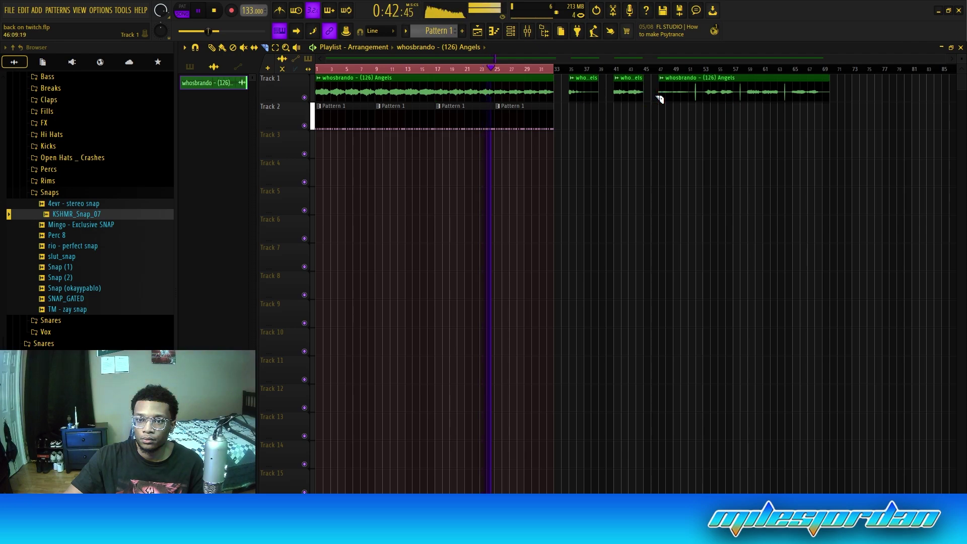
Step: Slice the rest of the Angels clip at bars 51, 57, 63 and 69, deleting the two-bar gaps and the leftover tail
{"action": "left_click", "coordinate": [691, 99]}
{"action": "right_click", "coordinate": [706, 99]}
{"action": "left_click", "coordinate": [734, 99]}
{"action": "right_click", "coordinate": [749, 99]}
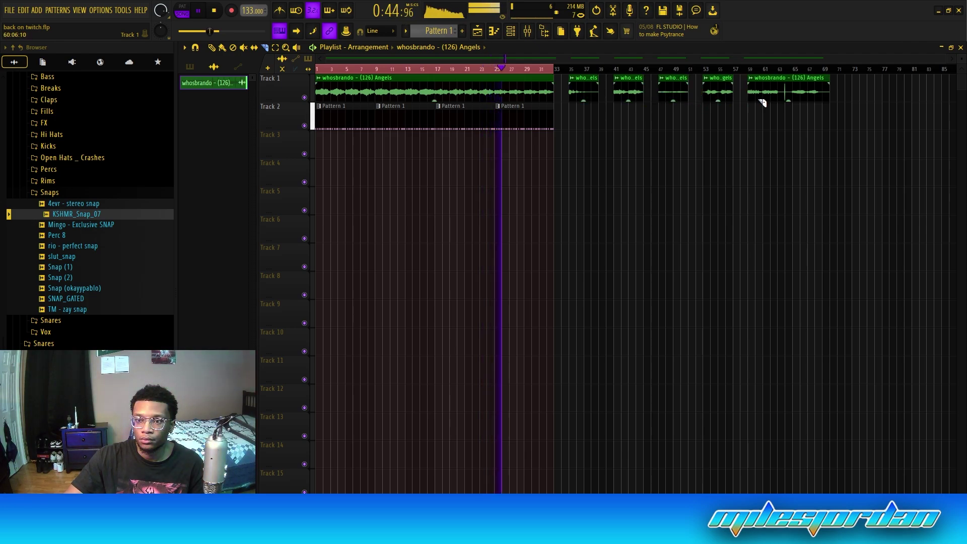
{"action": "left_click", "coordinate": [779, 99]}
{"action": "right_click", "coordinate": [793, 99]}
{"action": "left_click", "coordinate": [823, 100]}
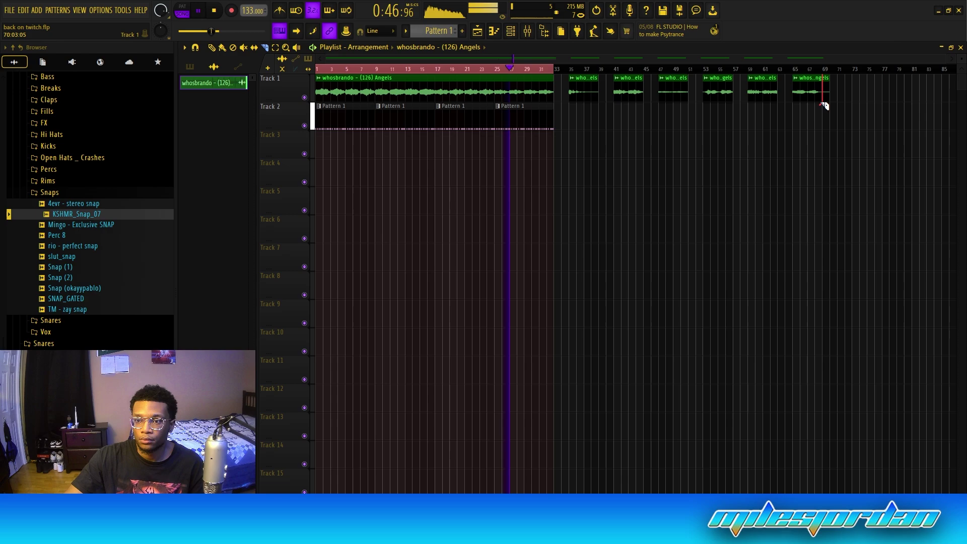
{"action": "right_click", "coordinate": [824, 101]}
Step: Stack the six four-bar Angels segments at bar 33, one each on Tracks 1 to 6
{"action": "key", "text": "p"}
{"action": "left_click_drag", "start_coordinate": [619, 99], "coordinate": [568, 129]}
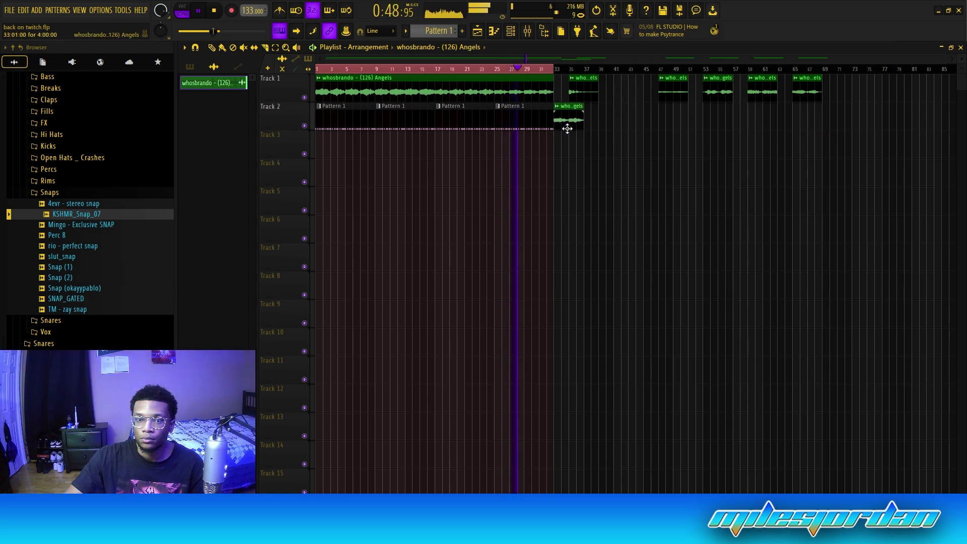
{"action": "left_click_drag", "start_coordinate": [669, 99], "coordinate": [571, 155]}
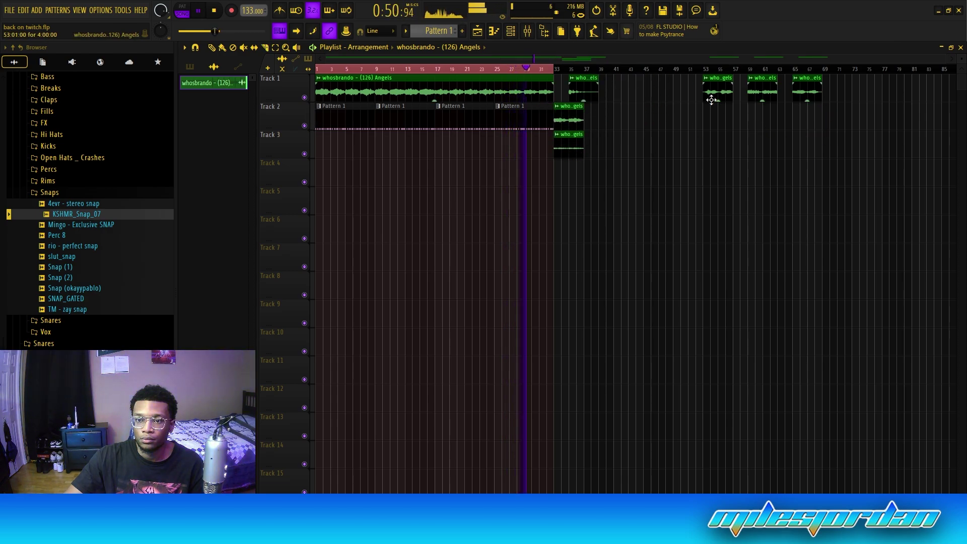
{"action": "left_click_drag", "start_coordinate": [711, 98], "coordinate": [567, 183]}
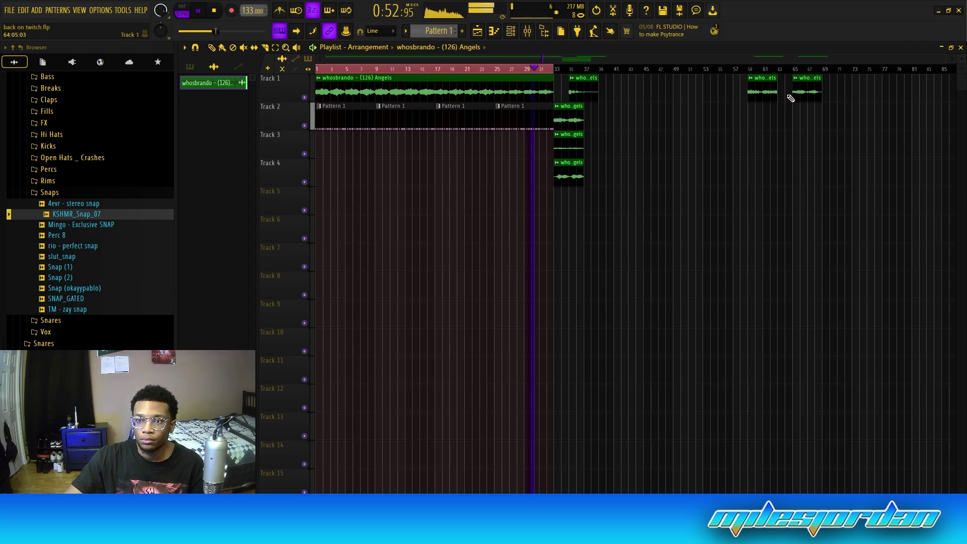
{"action": "left_click_drag", "start_coordinate": [763, 93], "coordinate": [570, 215]}
{"action": "left_click_drag", "start_coordinate": [806, 93], "coordinate": [564, 226]}
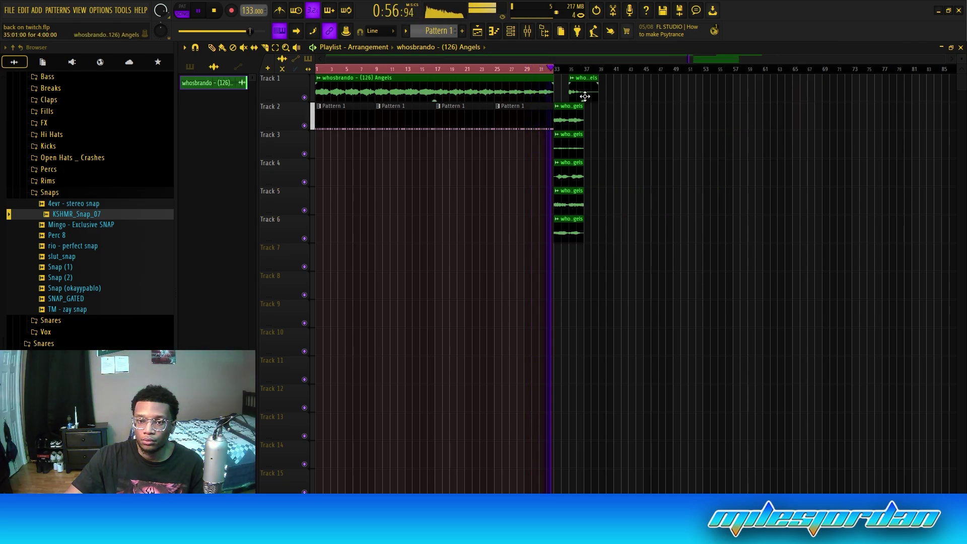
{"action": "left_click_drag", "start_coordinate": [584, 91], "coordinate": [571, 91]}
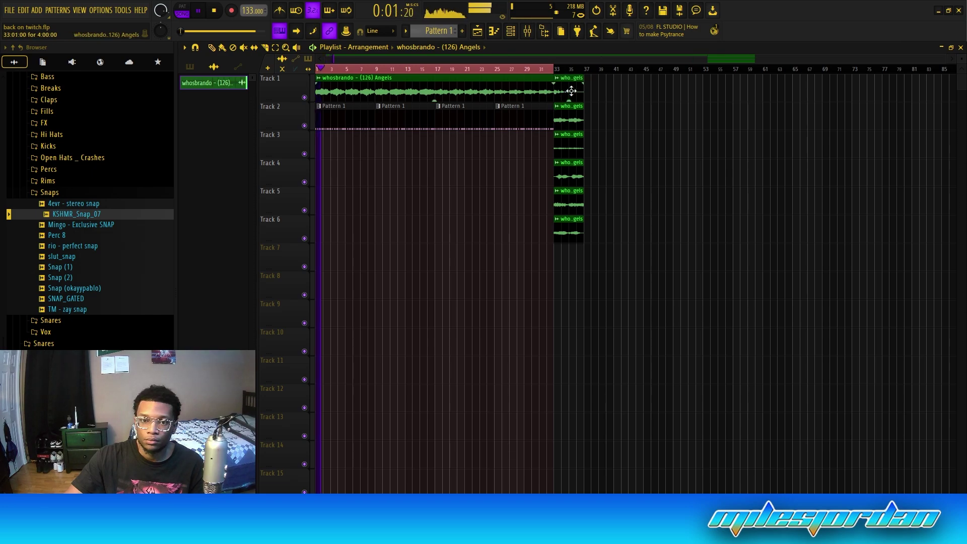
Step: Split Pattern 1 by channel and place the seven resulting patterns at bar 1 on Tracks 3 to 9
{"action": "left_click", "coordinate": [190, 66]}
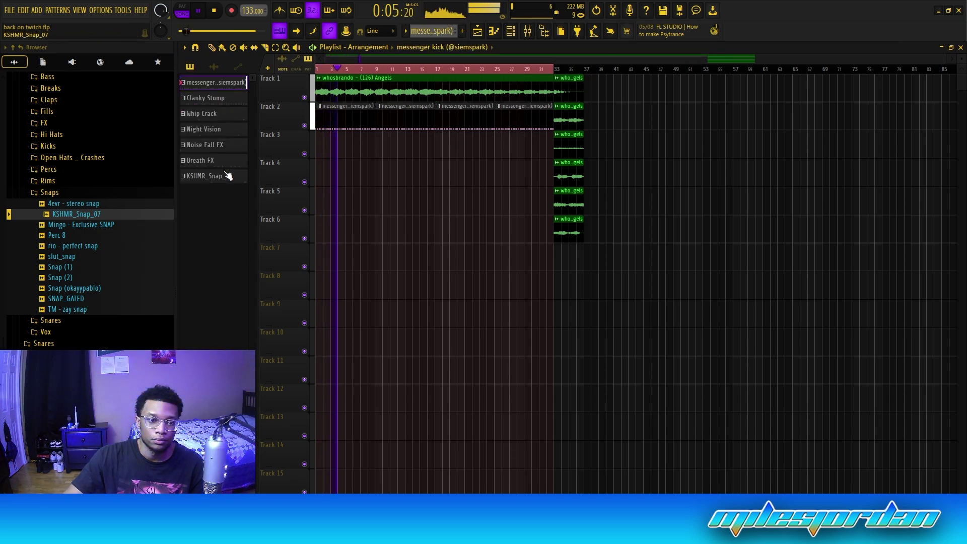
{"action": "left_click", "coordinate": [221, 176], "text": "shift"}
{"action": "left_click_drag", "start_coordinate": [233, 87], "coordinate": [352, 151]}
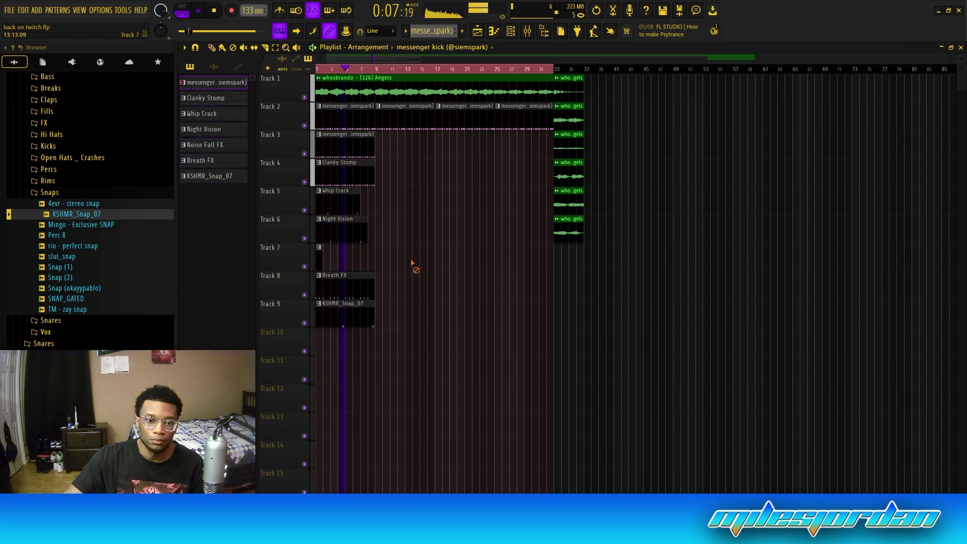
Step: Extend the Noise Fall FX, Whip Crack and Night Vision clips to eight bars to match the other drum clips
{"action": "left_click_drag", "start_coordinate": [323, 260], "coordinate": [358, 258]}
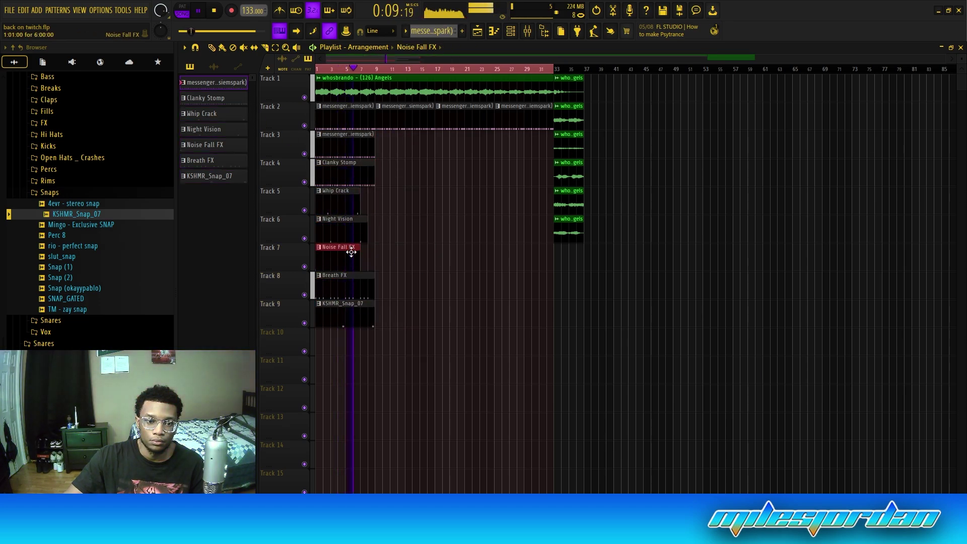
{"action": "left_click", "coordinate": [352, 197], "text": "ctrl+shift"}
{"action": "left_click_drag", "start_coordinate": [360, 210], "coordinate": [371, 212]}
{"action": "left_click", "coordinate": [367, 224], "text": "ctrl+shift"}
{"action": "left_click_drag", "start_coordinate": [356, 151], "coordinate": [398, 318]}
{"action": "key", "text": "ctrl+b"}
{"action": "key", "text": "ctrl+b"}
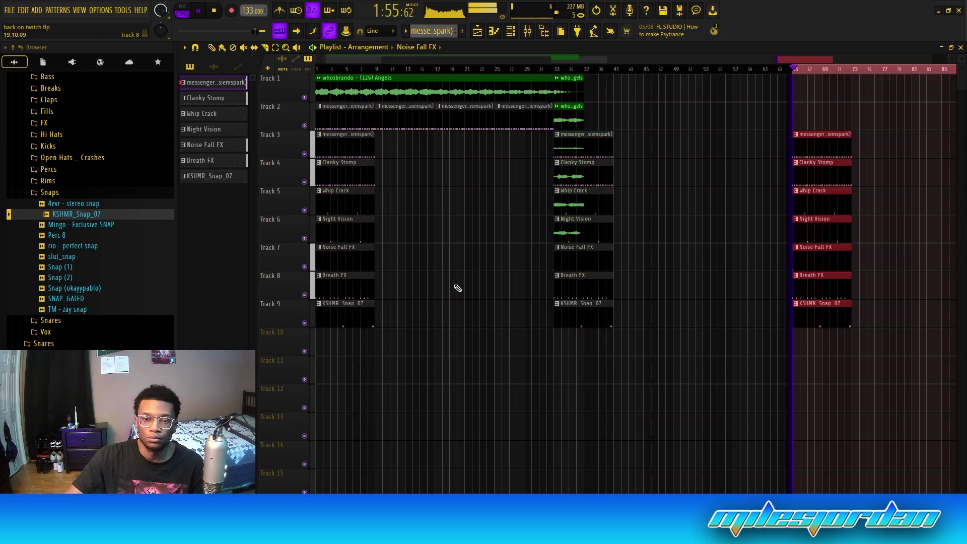
{"action": "key", "text": "ctrl+d"}
{"action": "key", "text": "space"}
{"action": "left_click_drag", "start_coordinate": [534, 147], "coordinate": [875, 402]}
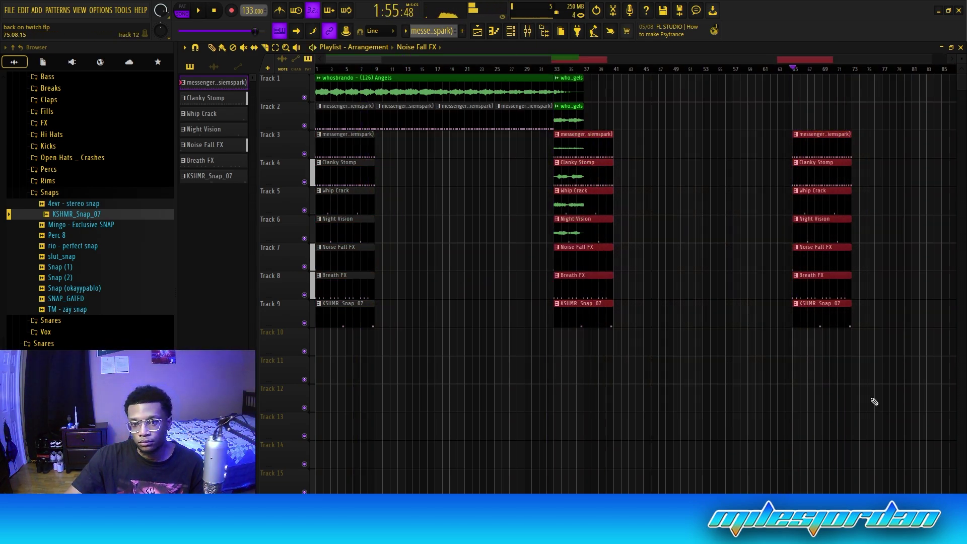
{"action": "key", "text": "Delete"}
Step: Duplicate the seven drum clips three times to fill up to bar 33, and delete the original pattern clips from Track 2
{"action": "left_click_drag", "start_coordinate": [333, 130], "coordinate": [446, 356]}
{"action": "key", "text": "ctrl+b"}
{"action": "key", "text": "ctrl+b"}
{"action": "key", "text": "ctrl+b"}
{"action": "left_click_drag", "start_coordinate": [527, 104], "coordinate": [282, 124]}
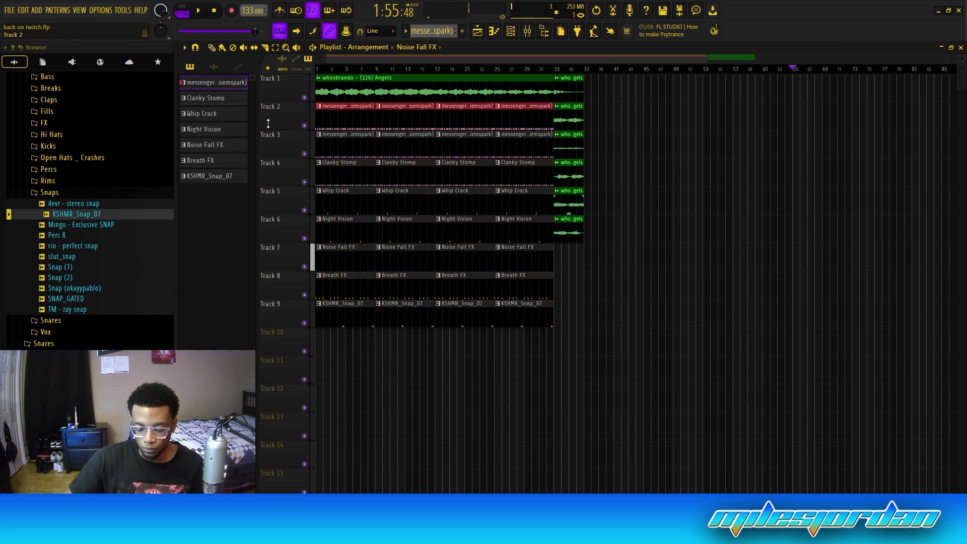
{"action": "key", "text": "Delete"}
{"action": "left_click", "coordinate": [381, 98]}
{"action": "key", "text": "Delete"}
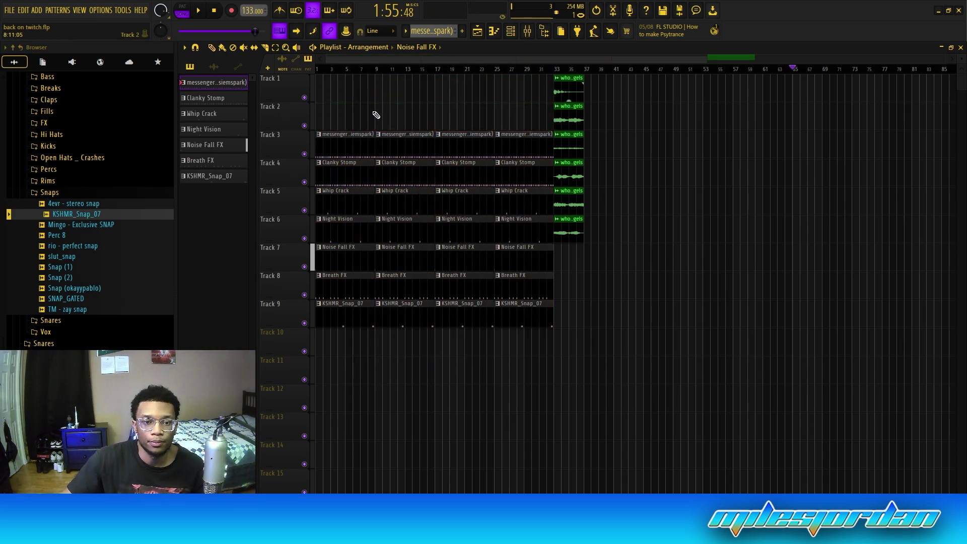
{"action": "key", "text": "ctrl+z"}
Step: Remove the first eight bars of drum clips on Tracks 3 to 9 and move Track 1's four-bar Angels segment to bar 1 of Track 2
{"action": "left_click_drag", "start_coordinate": [354, 131], "coordinate": [359, 313]}
{"action": "key", "text": "space"}
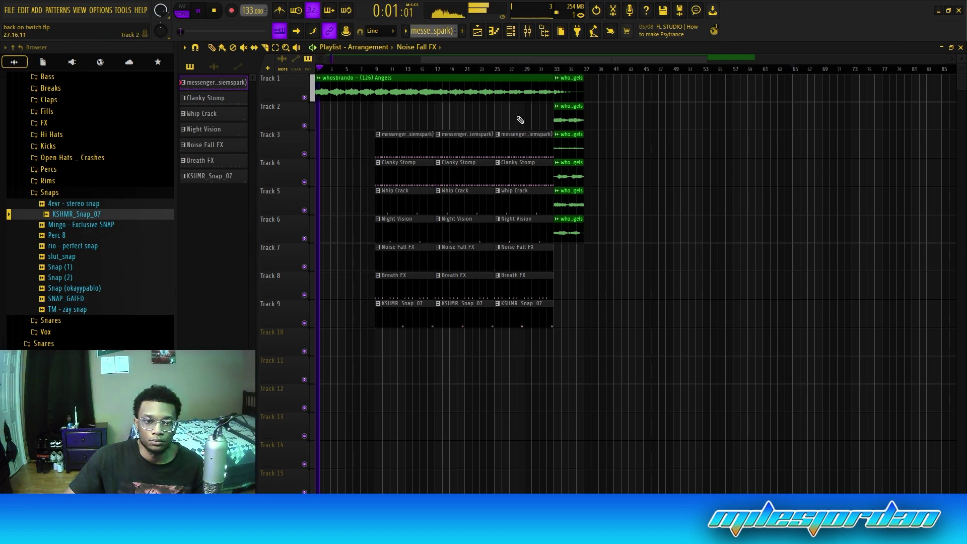
{"action": "left_click_drag", "start_coordinate": [567, 79], "coordinate": [295, 122]}
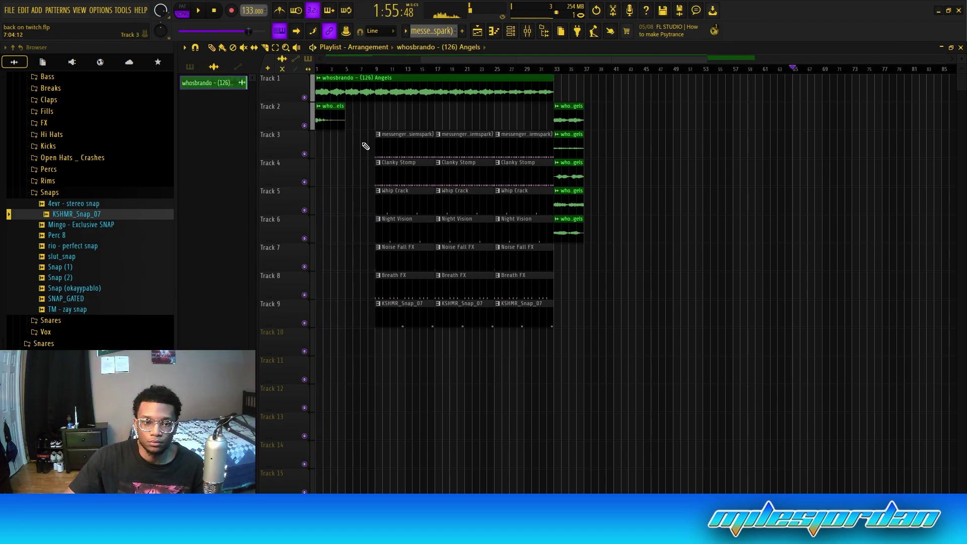
Step: Copy the bar 9 drum clips on Tracks 3 to 9 back to bar 1 and start playback from the beginning
{"action": "left_click_drag", "start_coordinate": [378, 132], "coordinate": [433, 297]}
{"action": "left_click_drag", "start_coordinate": [403, 166], "coordinate": [344, 167]}
{"action": "left_click", "coordinate": [420, 356]}
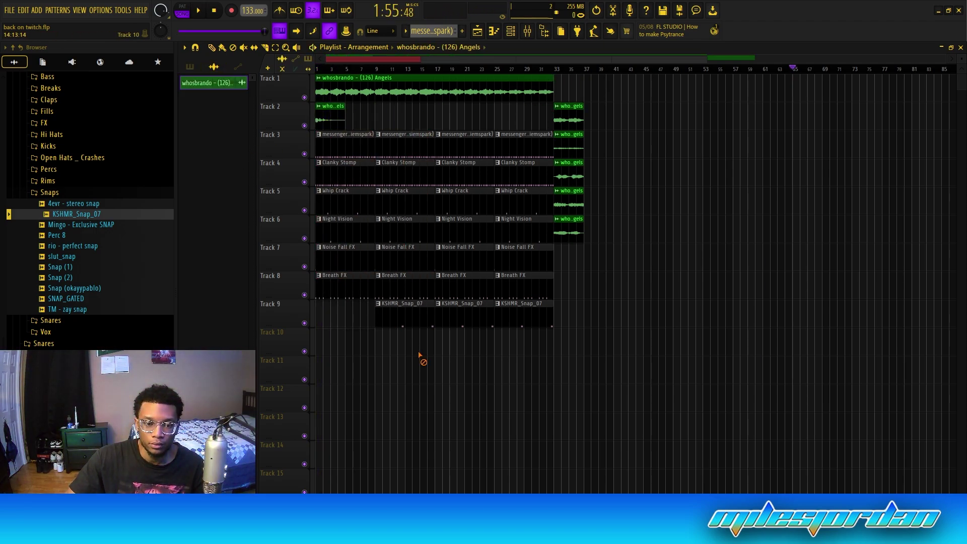
{"action": "left_click_drag", "start_coordinate": [403, 312], "coordinate": [283, 308]}
{"action": "key", "text": "space"}
{"action": "scroll", "coordinate": [341, 71], "scroll_direction": "up", "scroll_amount": 6}
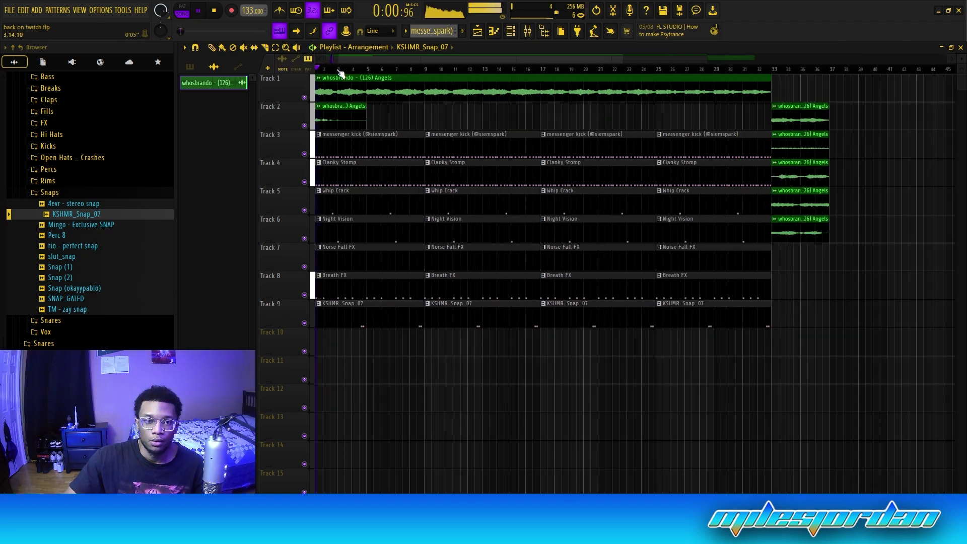
Step: Replay the intro and delete the first eight-bar Whip Crack, Night Vision, Noise Fall FX, Breath FX and KSHMR_Snap_07 clips on Tracks 5 to 9
{"action": "key", "text": "space"}
{"action": "key", "text": "space"}
{"action": "right_click", "coordinate": [381, 212]}
{"action": "right_click", "coordinate": [382, 232]}
{"action": "right_click", "coordinate": [382, 256]}
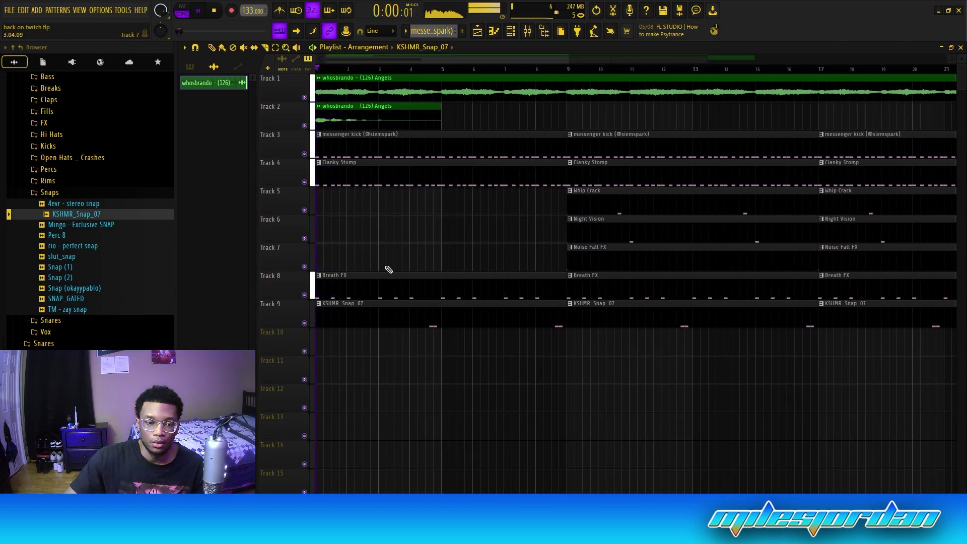
{"action": "right_click", "coordinate": [403, 284]}
{"action": "right_click", "coordinate": [419, 311]}
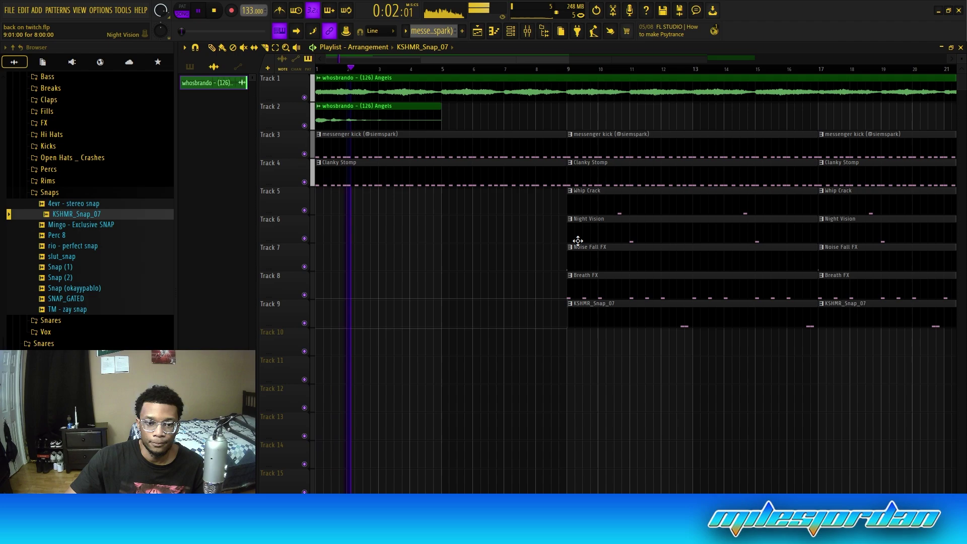
Step: Restart playback and copy the Noise Fall FX clip from bar 9 to bar 1 on Track 7
{"action": "key", "text": "space"}
{"action": "key", "text": "space"}
{"action": "mouse_move", "coordinate": [616, 254]}
{"action": "left_mouse_down"}
{"action": "mouse_move", "coordinate": [564, 261]}
{"action": "mouse_move", "coordinate": [428, 252]}
{"action": "left_mouse_up"}
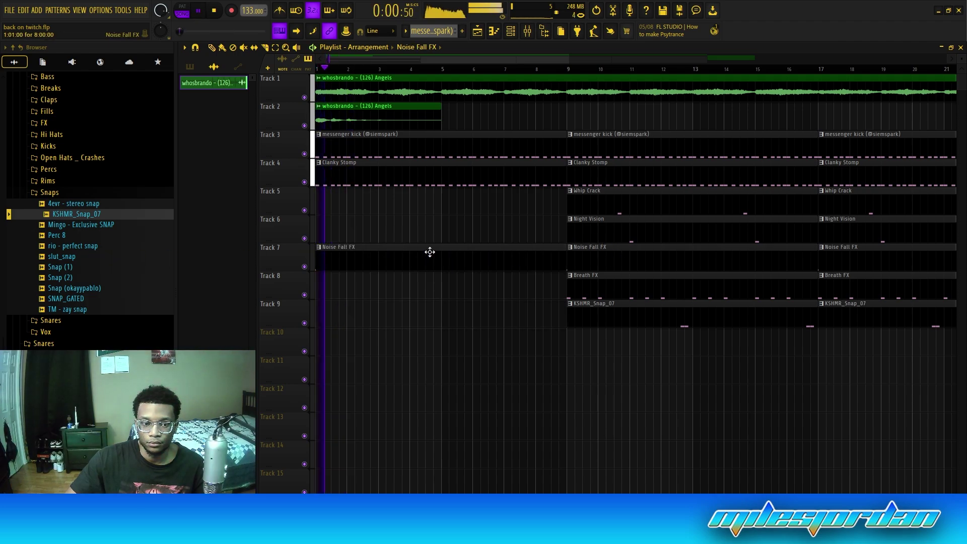
Step: Replay the intro while adjusting the percussion channel volume to 45% in the Channel rack
{"action": "left_click", "coordinate": [510, 31]}
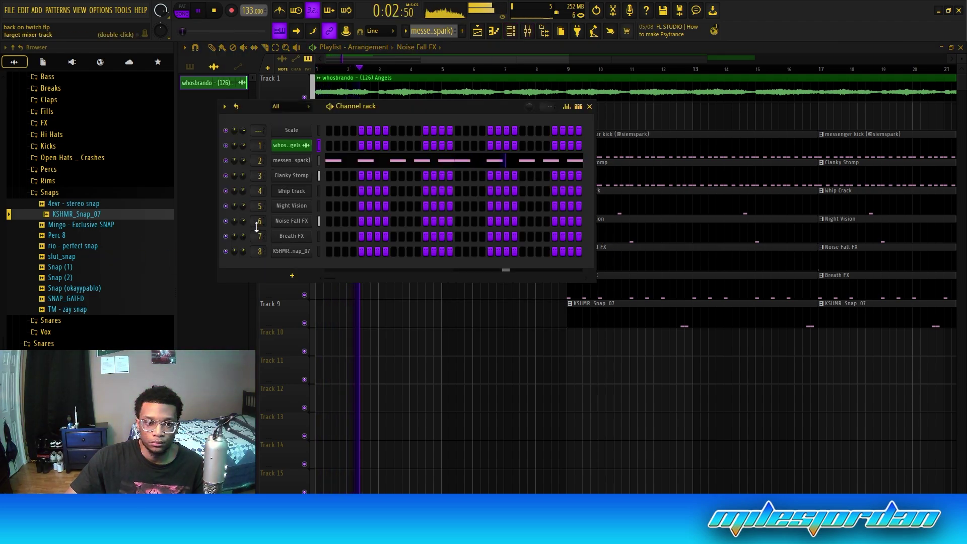
{"action": "key", "text": "space"}
{"action": "key", "text": "space"}
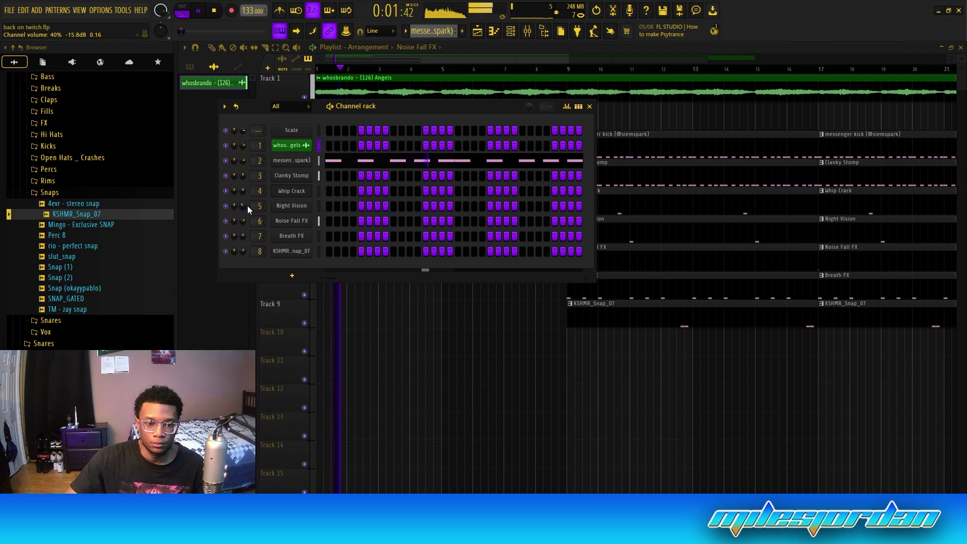
{"action": "key", "text": "space"}
{"action": "key", "text": "space"}
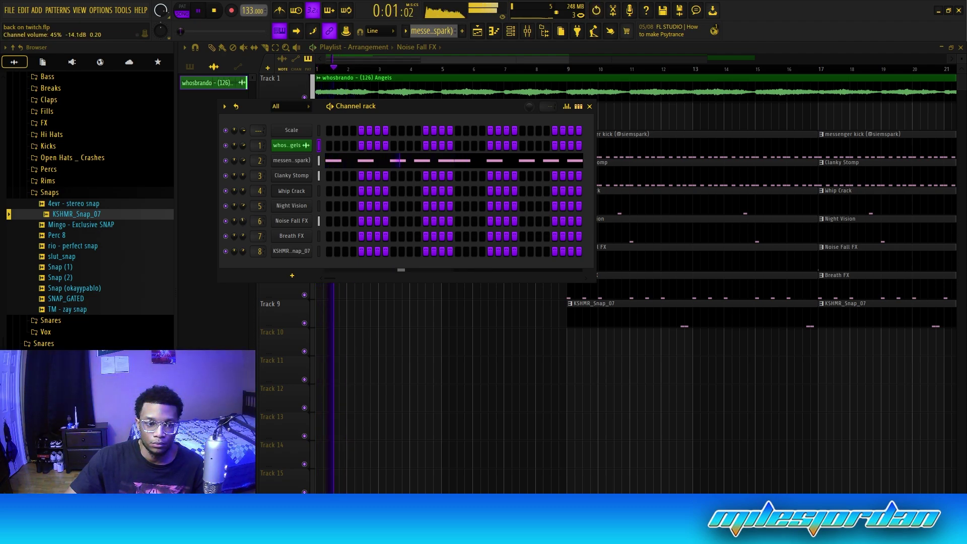
{"action": "left_click", "coordinate": [589, 106]}
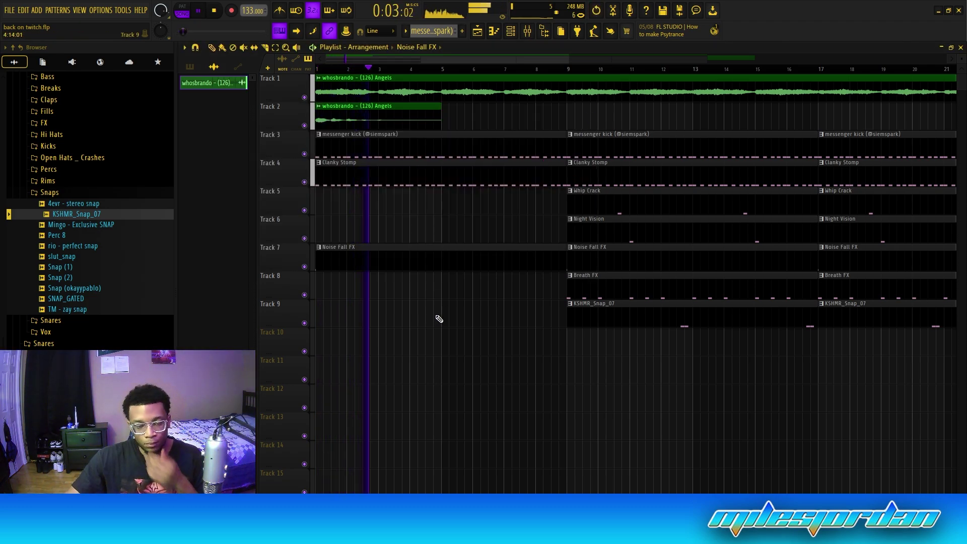
Step: Find the "miles off the phone" tag sample in the Tags folder and place it on Track 2 at bar 7
{"action": "scroll", "coordinate": [77, 257], "scroll_direction": "down", "scroll_amount": 4}
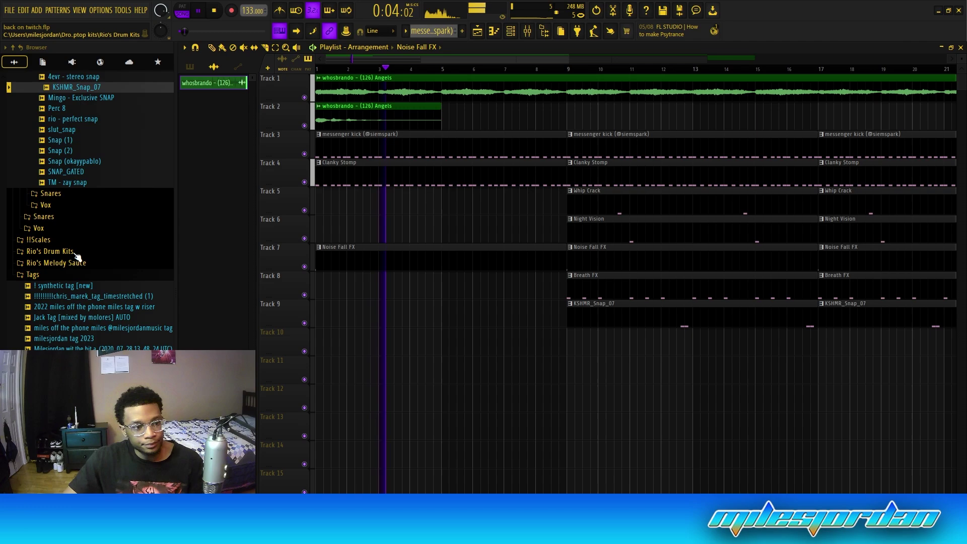
{"action": "left_click", "coordinate": [48, 275]}
{"action": "left_click", "coordinate": [61, 287]}
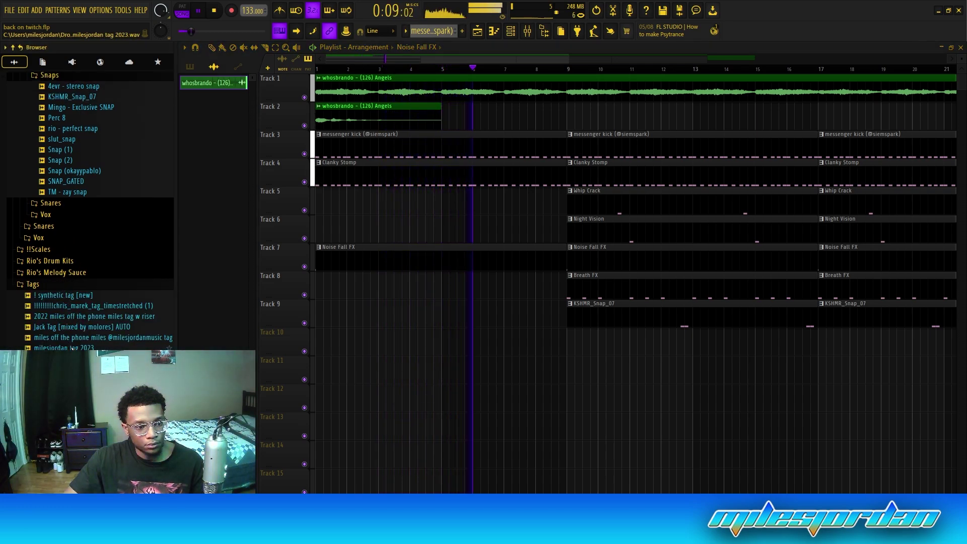
{"action": "left_click_drag", "start_coordinate": [91, 338], "coordinate": [507, 121]}
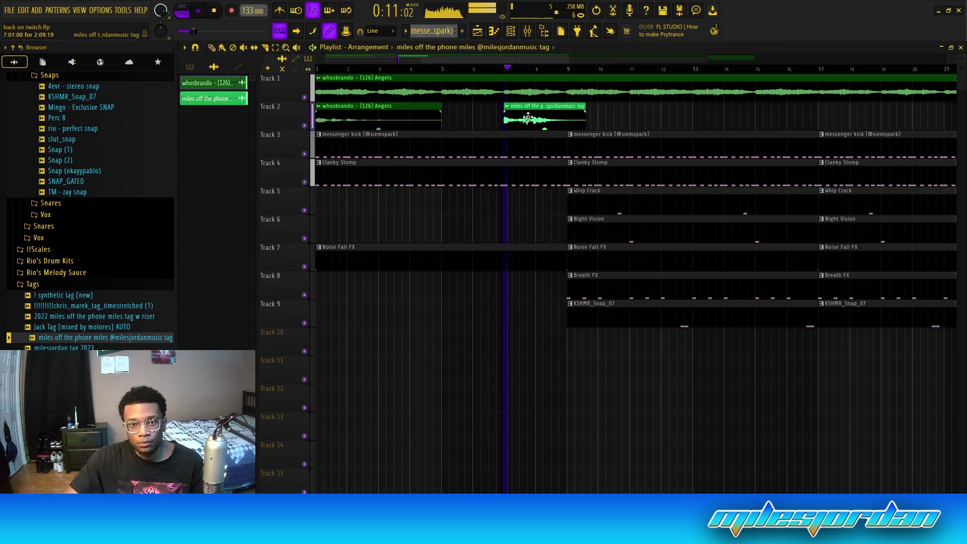
{"action": "double_click", "coordinate": [542, 120]}
{"action": "left_click", "coordinate": [500, 133]}
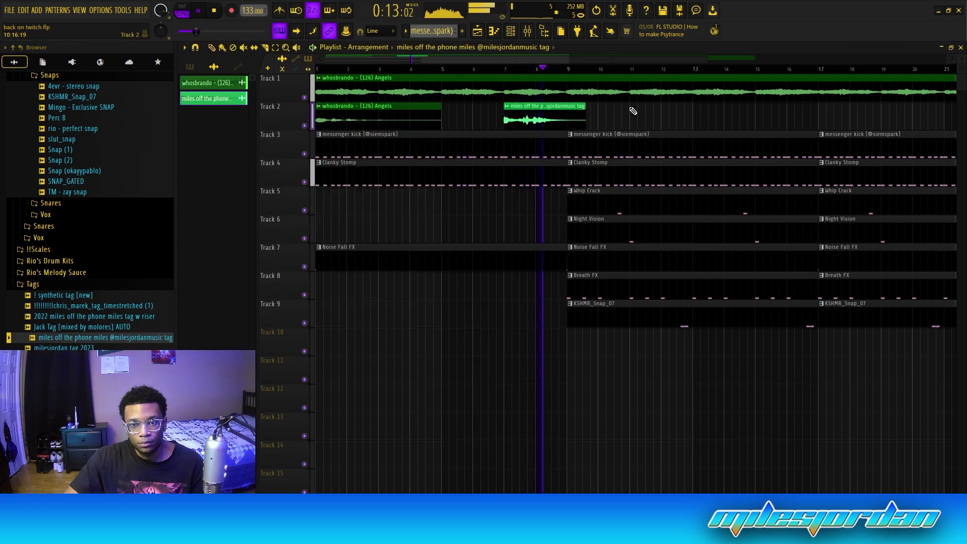
Step: Copy the bar 9 Whip Crack, Night Vision and KSHMR_Snap_07 clips to bar 1 on their own tracks
{"action": "scroll", "coordinate": [626, 71], "scroll_direction": "down", "scroll_amount": 3}
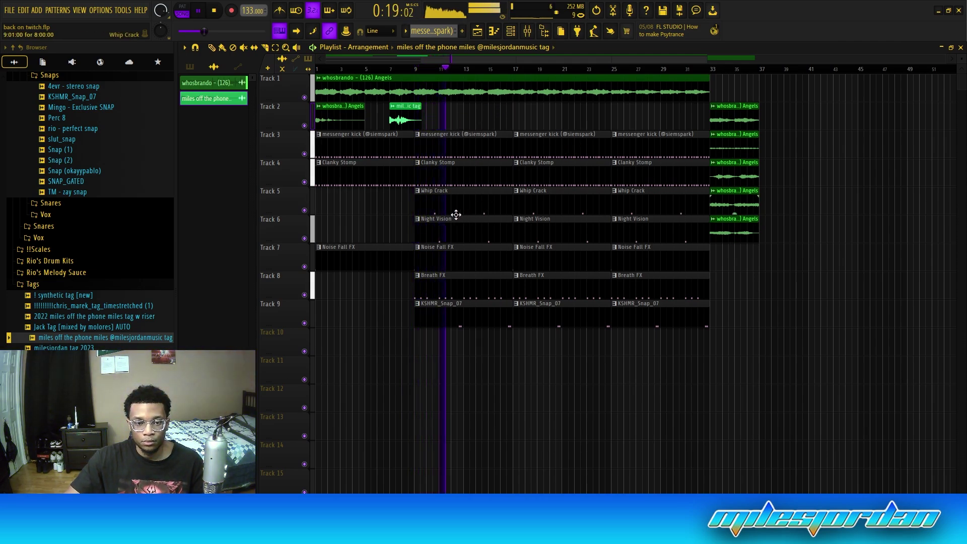
{"action": "left_click_drag", "start_coordinate": [438, 216], "coordinate": [449, 201]}
{"action": "left_click_drag", "start_coordinate": [449, 200], "coordinate": [350, 199]}
{"action": "right_click", "coordinate": [399, 364]}
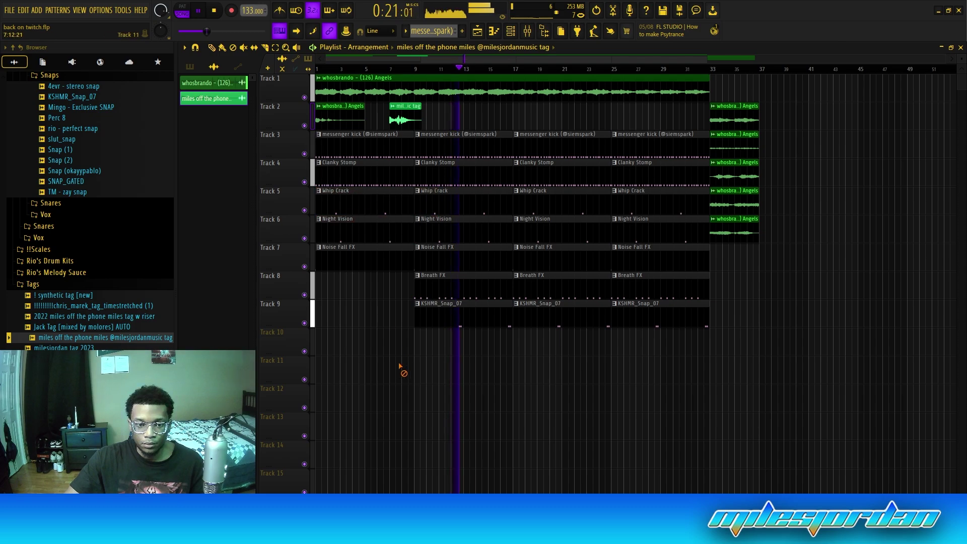
{"action": "left_click_drag", "start_coordinate": [439, 301], "coordinate": [340, 301]}
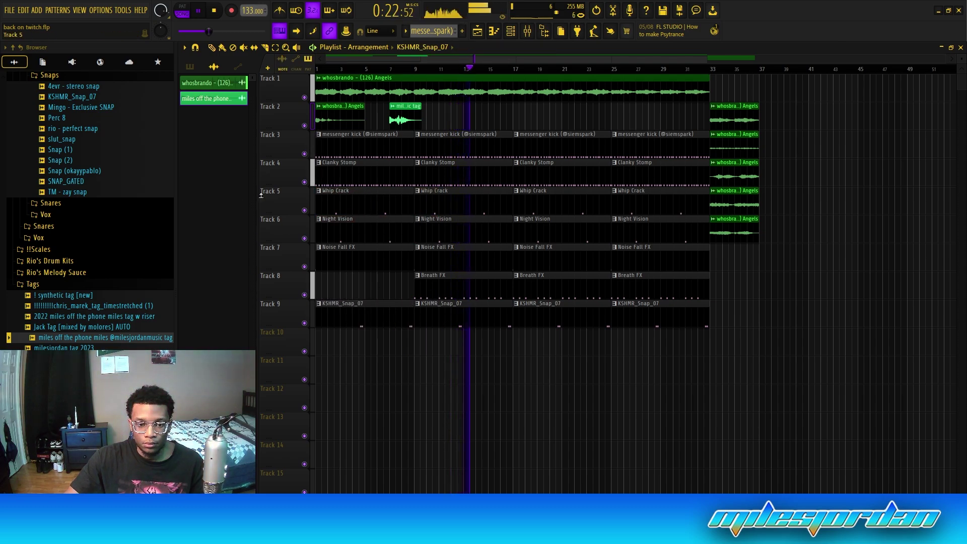
Step: Replay the arrangement from the start and review the volumes of all channels in the Channel rack
{"action": "left_click", "coordinate": [215, 11]}
{"action": "key", "text": "space"}
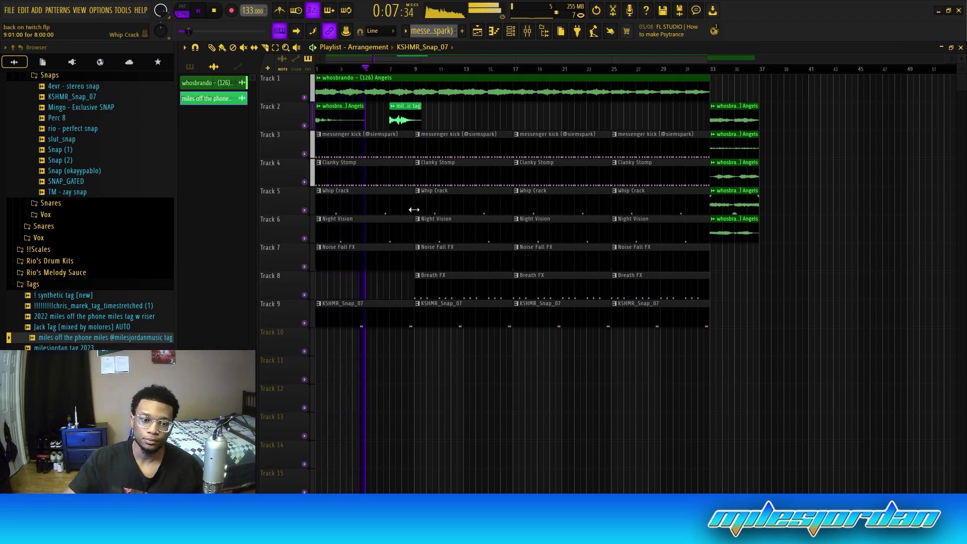
{"action": "key", "text": "F6"}
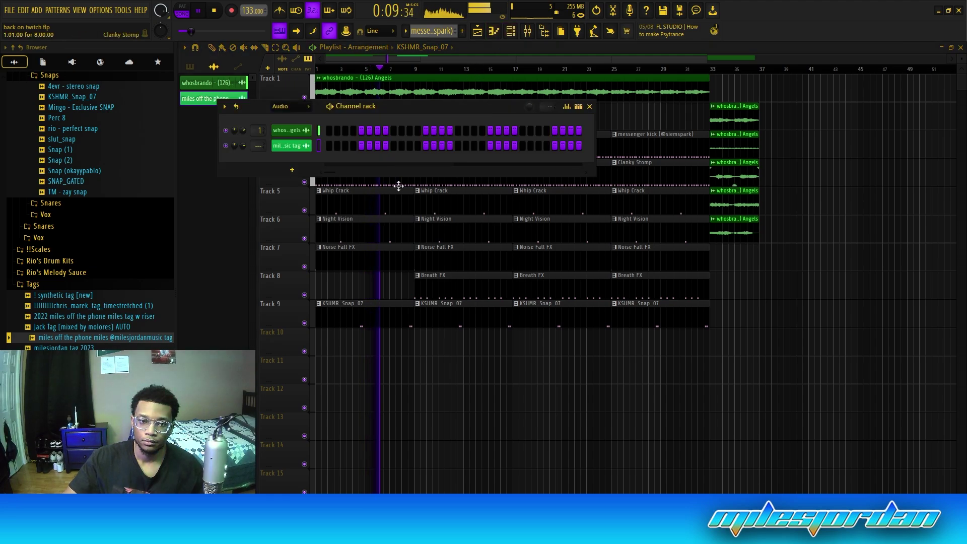
{"action": "left_click", "coordinate": [291, 111]}
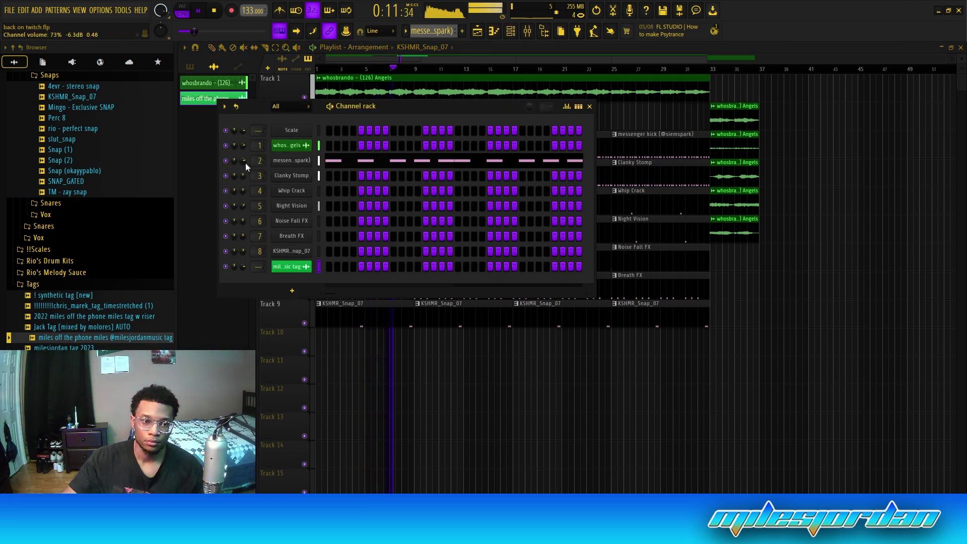
{"action": "left_click", "coordinate": [589, 107]}
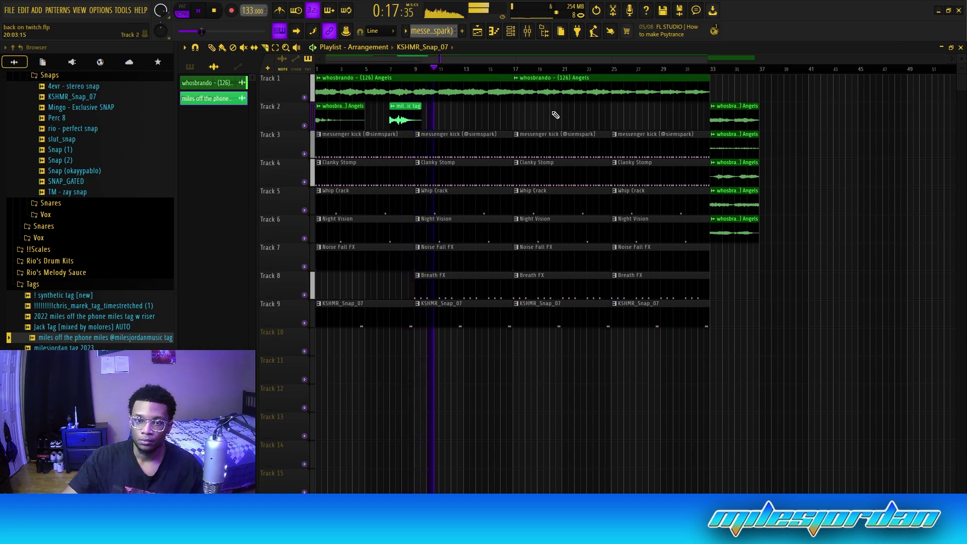
Step: Move the second half of Track 1's Angels clip, from bar 17 onward, out to about bar 35
{"action": "left_click_drag", "start_coordinate": [555, 116], "coordinate": [630, 308]}
{"action": "left_click", "coordinate": [632, 115], "text": "ctrl"}
{"action": "left_click_drag", "start_coordinate": [618, 93], "coordinate": [842, 92]}
Step: Select all drum clips on Tracks 3 to 9 and shift them down five tracks to Tracks 8 to 14
{"action": "left_click_drag", "start_coordinate": [549, 173], "coordinate": [636, 315]}
{"action": "left_click_drag", "start_coordinate": [367, 143], "coordinate": [659, 370]}
{"action": "key", "text": "shift+Down"}
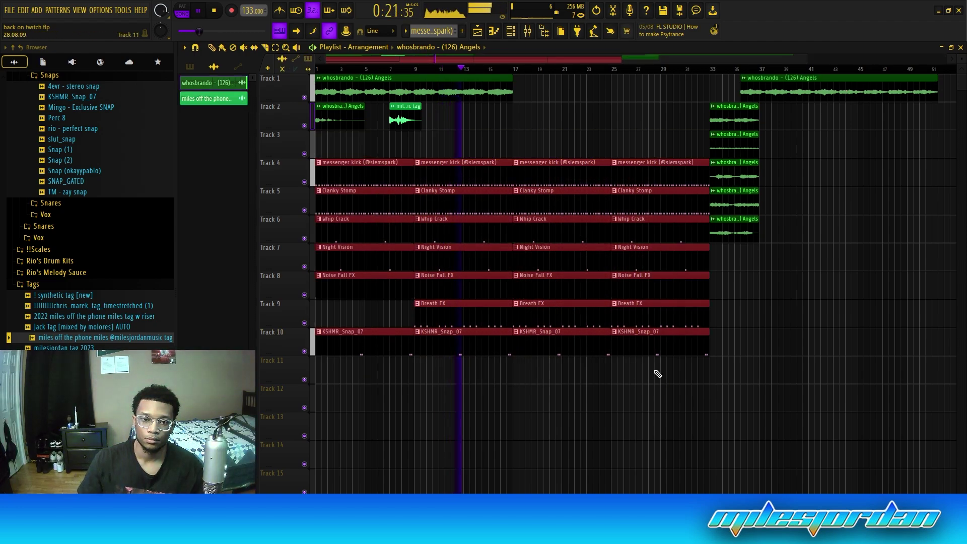
{"action": "key", "text": "shift+Down"}
{"action": "key", "text": "shift+Down"}
{"action": "key", "text": "shift+Down"}
{"action": "key", "text": "shift+Down"}
{"action": "left_click", "coordinate": [859, 244]}
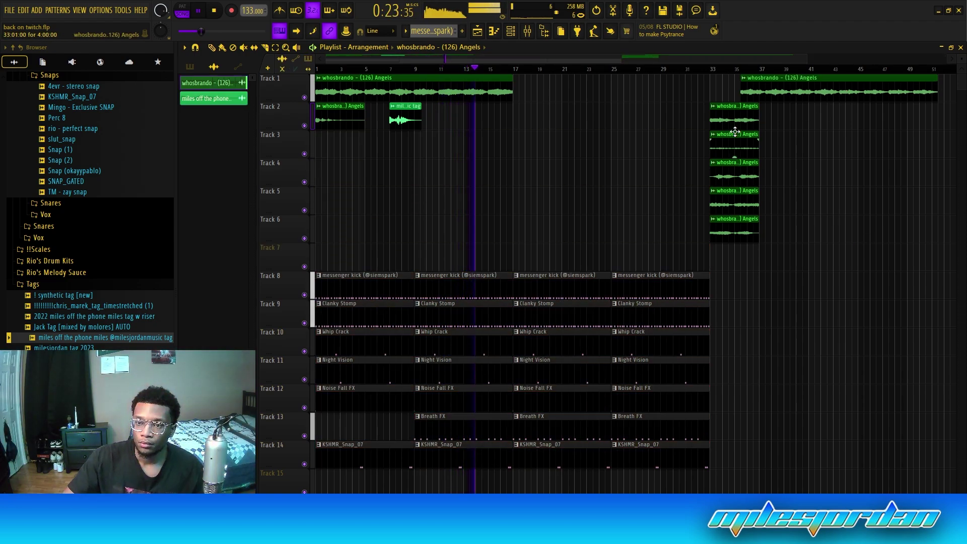
Step: Move the five stacked four-bar Angels segments to bar 17 on Tracks 1 to 5 and duplicate them up to bar 25
{"action": "left_click_drag", "start_coordinate": [740, 113], "coordinate": [726, 230]}
{"action": "left_click_drag", "start_coordinate": [732, 145], "coordinate": [535, 66]}
{"action": "key", "text": "ctrl+b"}
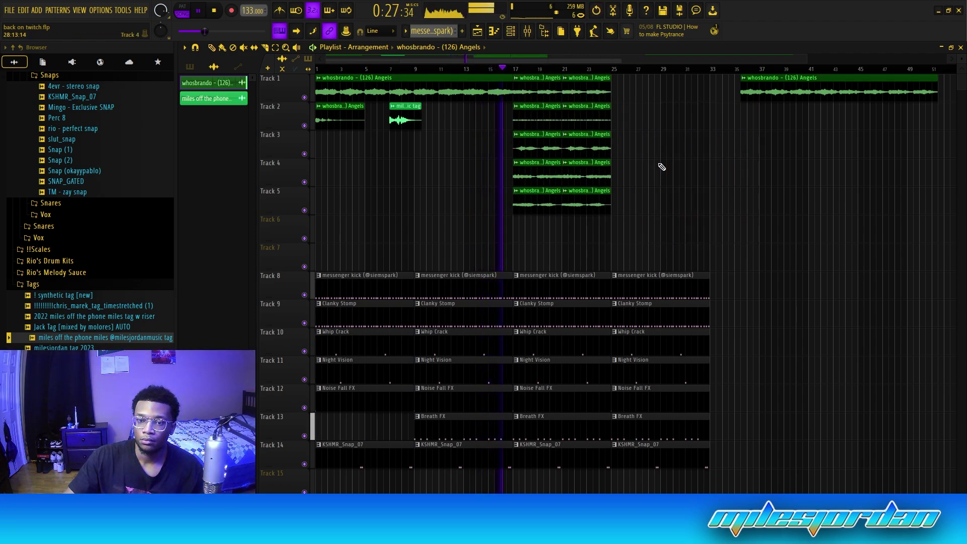
Step: Select all drum clips on Tracks 8 to 14 and shift them up two tracks to Tracks 6 to 12
{"action": "left_click_drag", "start_coordinate": [341, 287], "coordinate": [710, 504]}
{"action": "key", "text": "shift+Up"}
{"action": "key", "text": "shift+Up"}
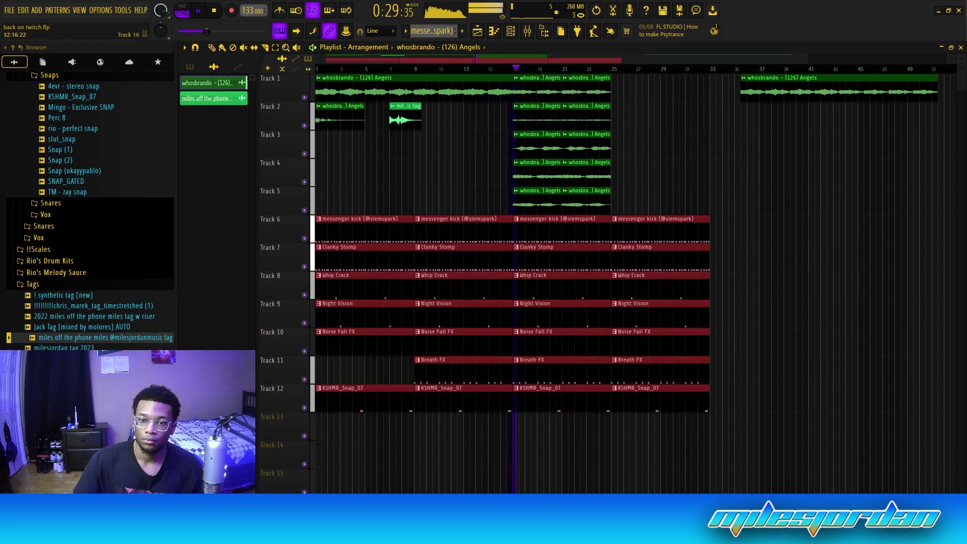
Step: Solo Tracks 2, 1 and 3 in turn to hear the Angels segments, and delete Track 2's segment at bar 17
{"action": "right_click", "coordinate": [305, 125]}
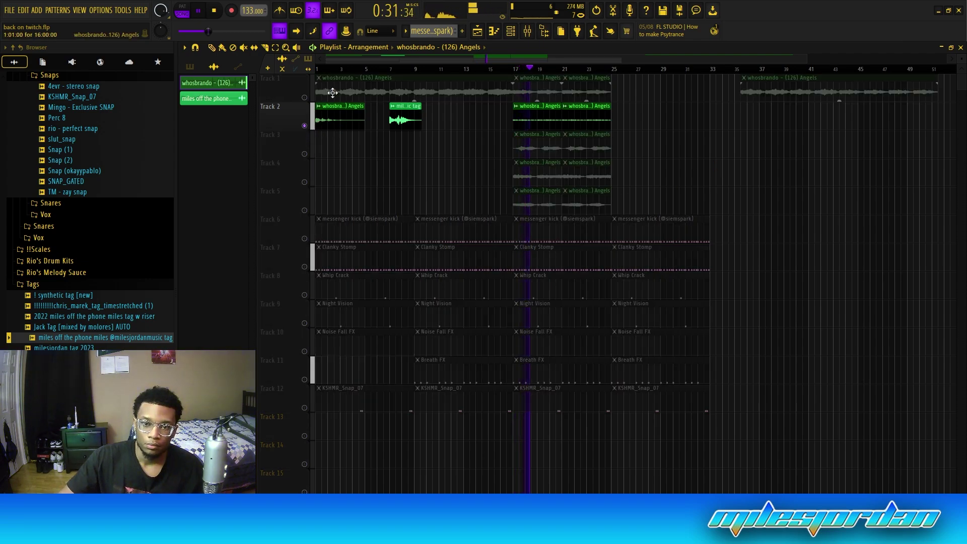
{"action": "right_click", "coordinate": [305, 98]}
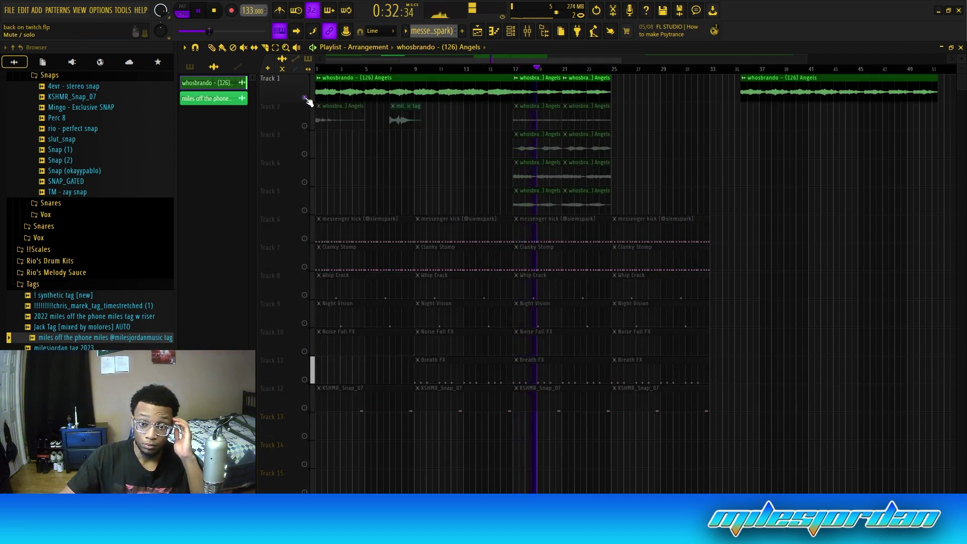
{"action": "right_click", "coordinate": [548, 124]}
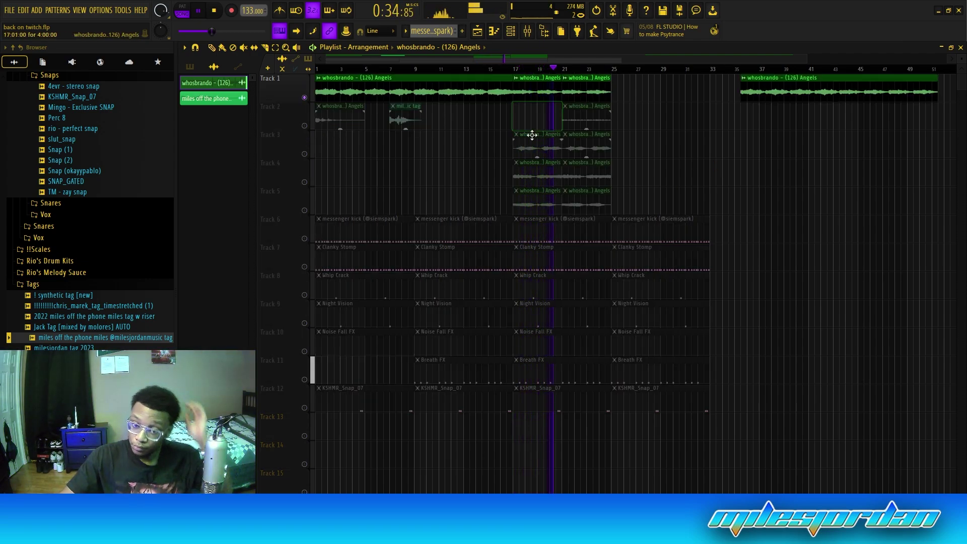
{"action": "left_click", "coordinate": [513, 69]}
{"action": "right_click", "coordinate": [305, 154]}
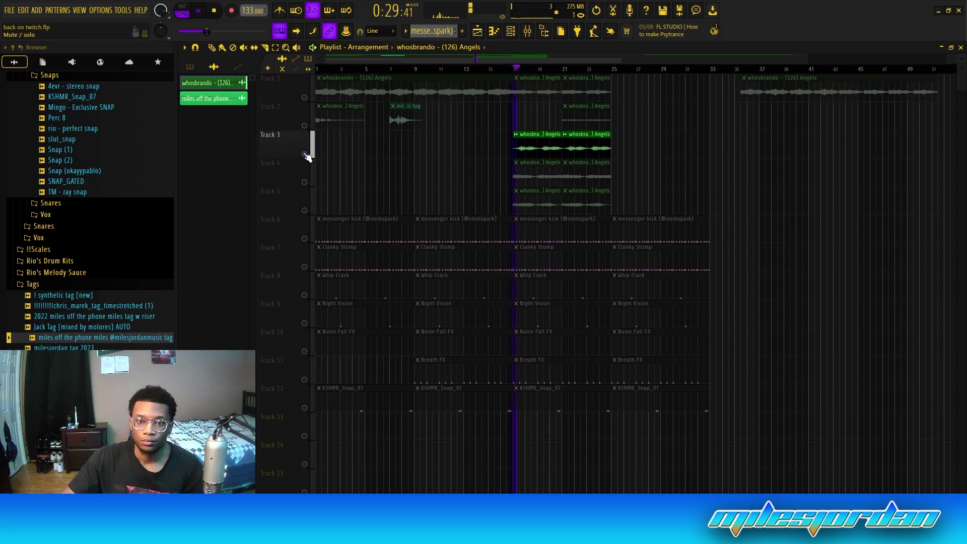
{"action": "right_click", "coordinate": [304, 154]}
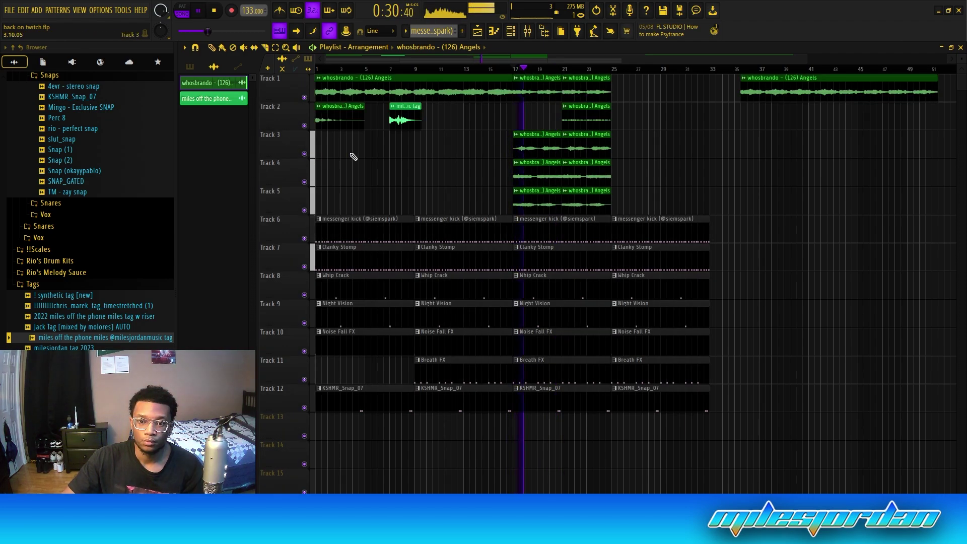
Step: Solo Tracks 4 and 5 to hear their segments, and delete the bar 17 Angels segments on Tracks 3, 4 and 5
{"action": "right_click", "coordinate": [304, 182]}
{"action": "key", "text": "space"}
{"action": "right_click", "coordinate": [528, 185]}
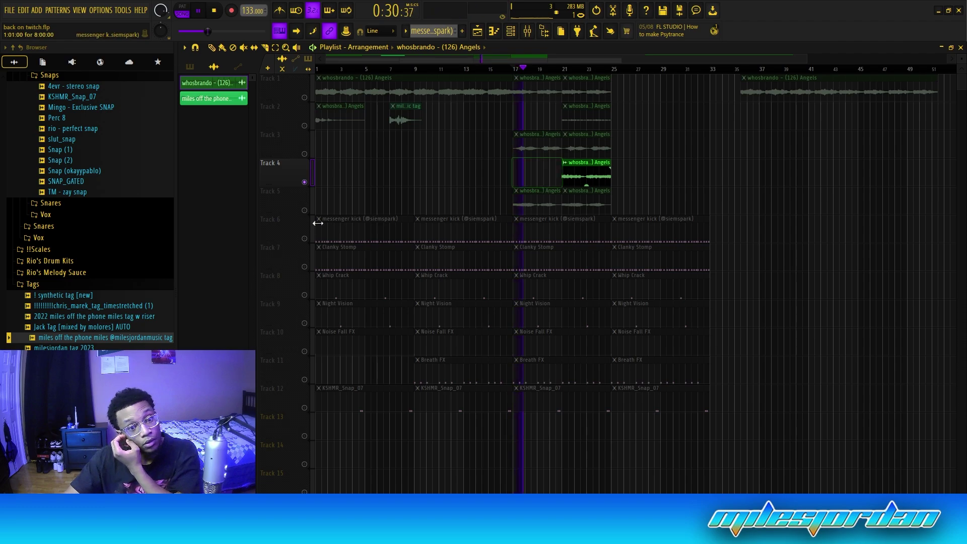
{"action": "right_click", "coordinate": [305, 210]}
{"action": "right_click", "coordinate": [305, 210]}
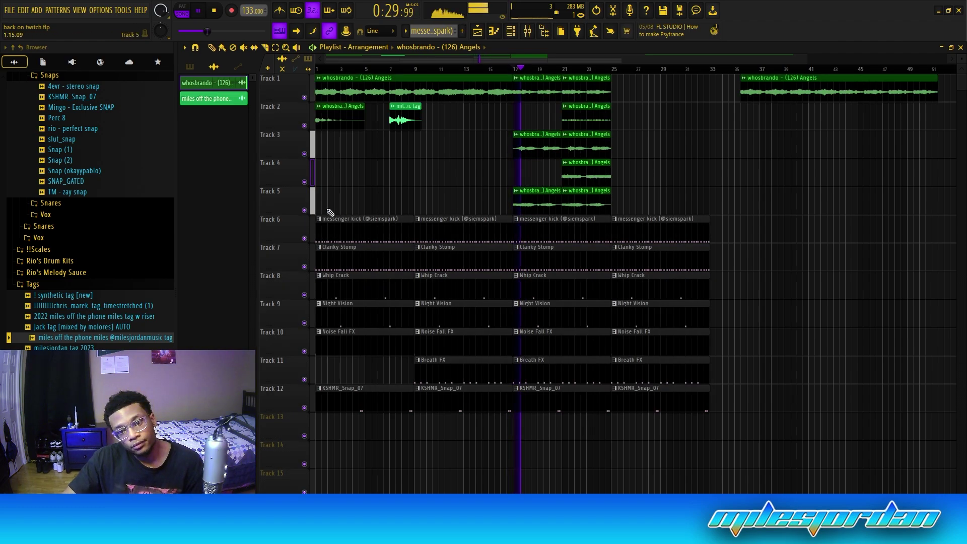
{"action": "right_click", "coordinate": [535, 201]}
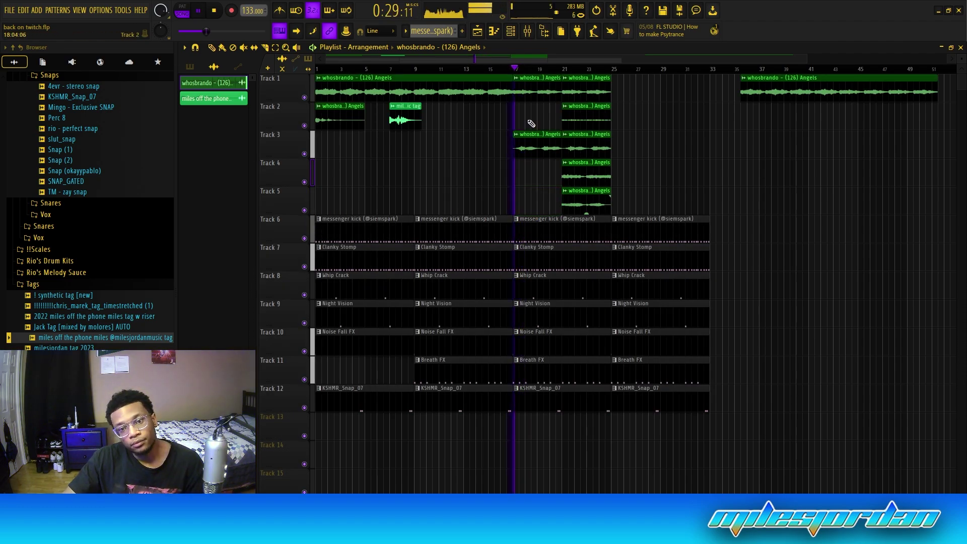
{"action": "right_click", "coordinate": [542, 151]}
Step: Move the remaining Angels segments on Tracks 2 to 5 from bar 21 to bar 25 and duplicate them up to bar 33
{"action": "left_click_drag", "start_coordinate": [578, 119], "coordinate": [588, 199]}
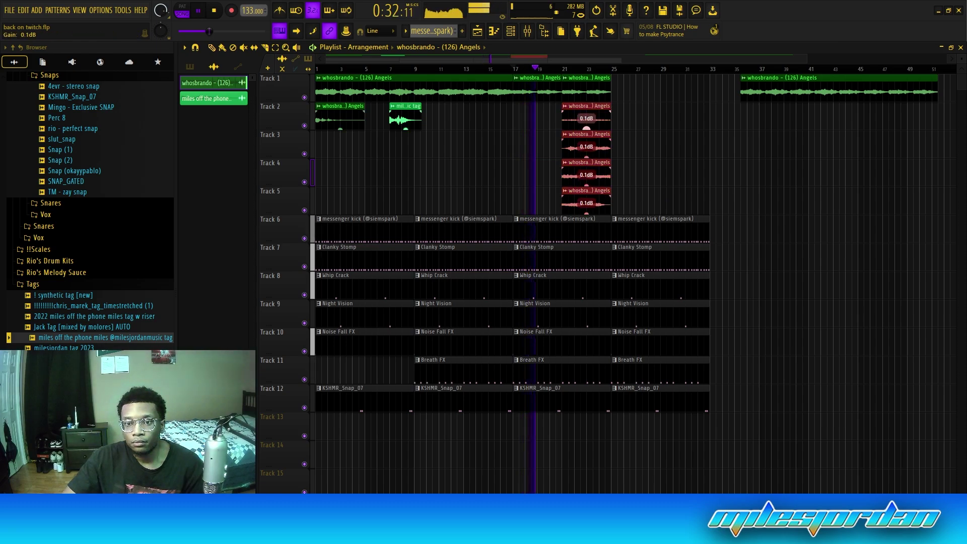
{"action": "left_click_drag", "start_coordinate": [588, 124], "coordinate": [641, 130]}
{"action": "key", "text": "ctrl+b"}
Step: Play from about bar 16 and delete the bar 17 clips of Whip Crack, Breath FX and KSHMR_Snap_07
{"action": "left_click", "coordinate": [500, 69]}
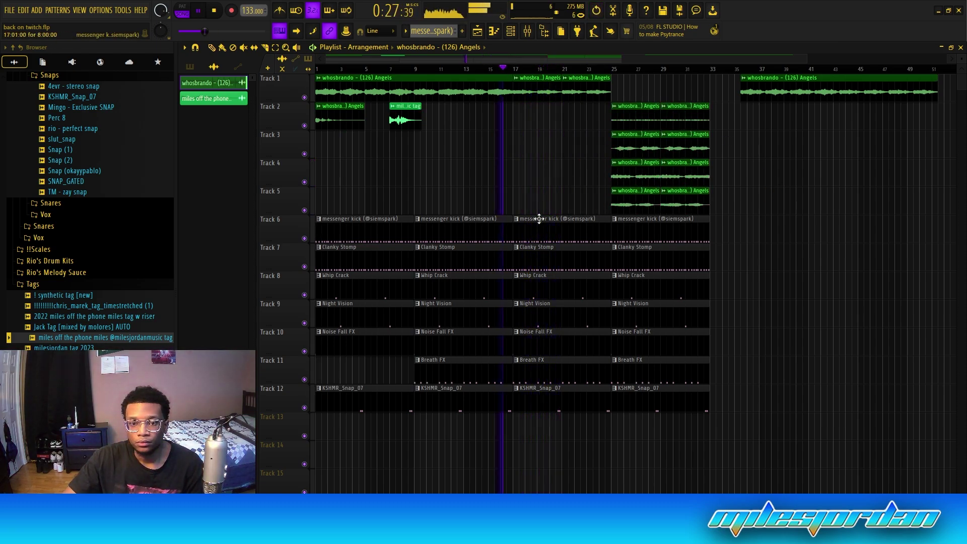
{"action": "right_click", "coordinate": [557, 287]}
{"action": "right_click", "coordinate": [564, 317]}
{"action": "right_click", "coordinate": [558, 371]}
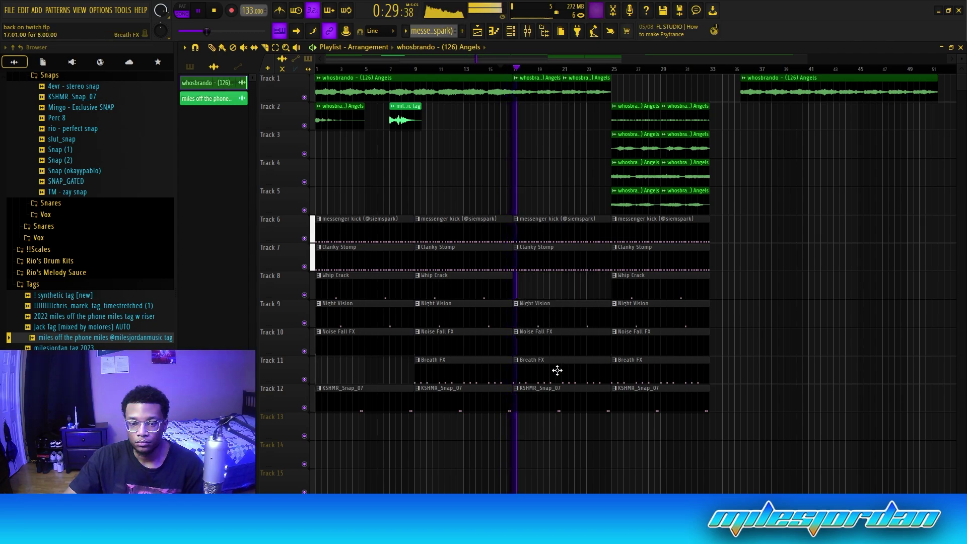
{"action": "right_click", "coordinate": [564, 398]}
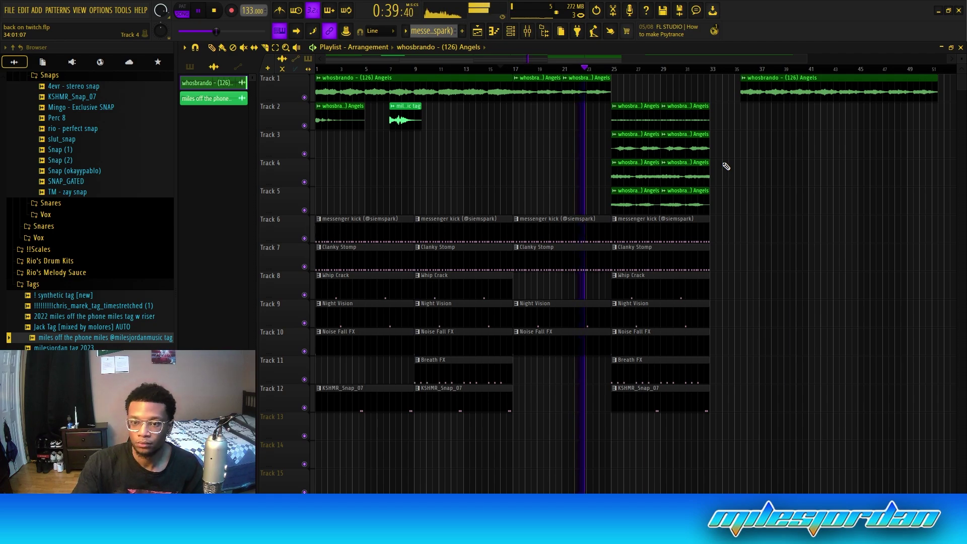
Step: Duplicate the two Angels segments in bars 17 to 25 on Track 1 into bars 25 to 33
{"action": "left_click_drag", "start_coordinate": [607, 115], "coordinate": [549, 99]}
{"action": "key", "text": "ctrl+b"}
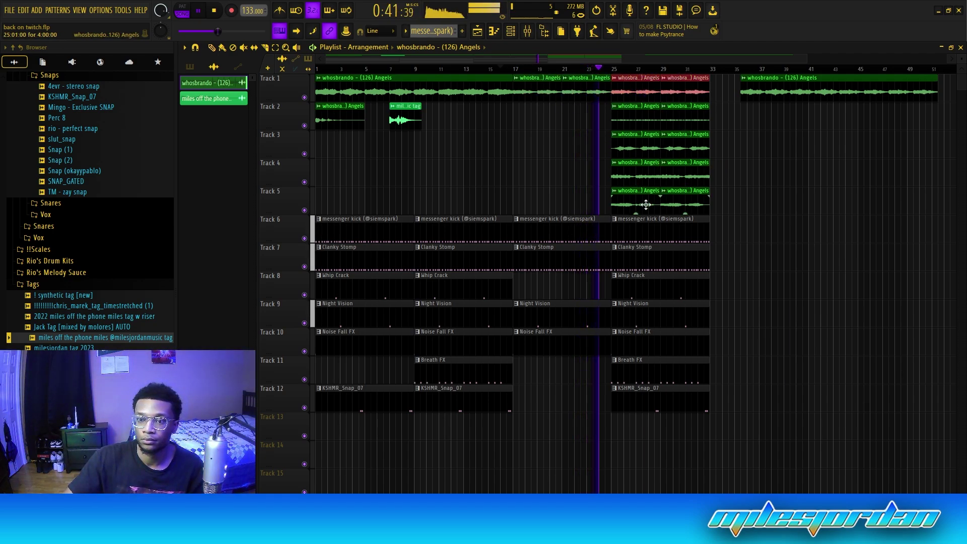
{"action": "key", "text": "ctrl+d"}
Step: Delete the Angels segments from bar 25 onward on Tracks 3 and 4, and the Breath FX clip at bar 25
{"action": "right_click", "coordinate": [686, 176]}
{"action": "right_click", "coordinate": [650, 176]}
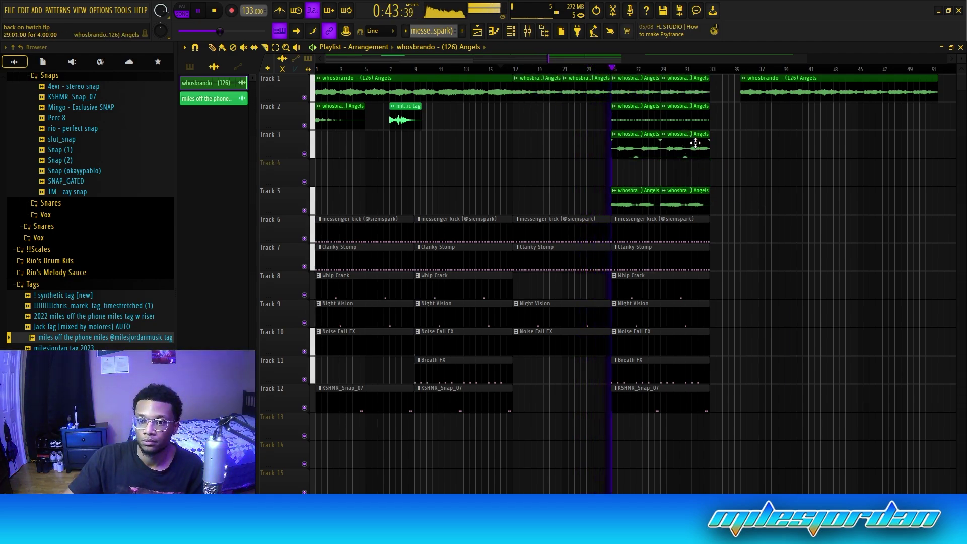
{"action": "right_click", "coordinate": [692, 143]}
{"action": "right_click", "coordinate": [653, 146]}
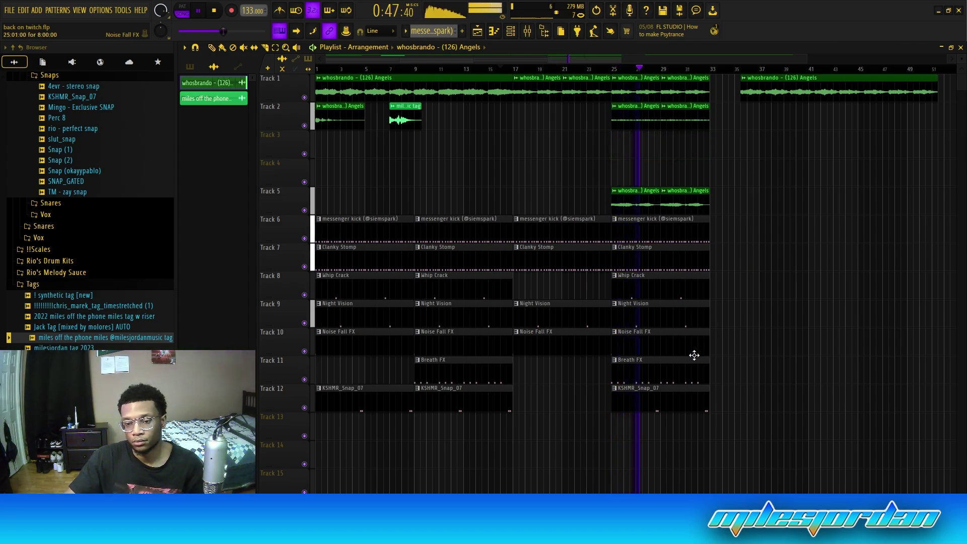
{"action": "right_click", "coordinate": [706, 372]}
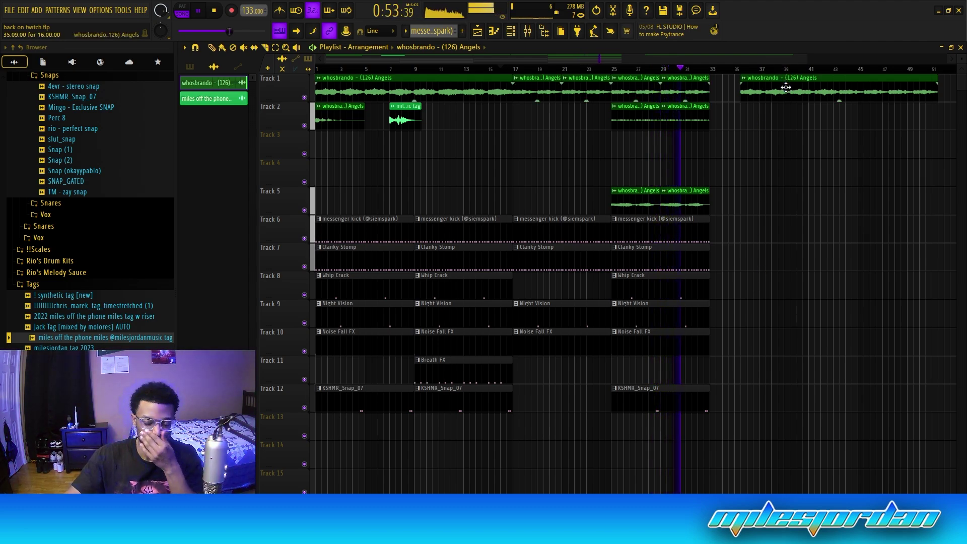
Step: Delete the Angels segments in bars 25 to 33 on Tracks 1, 2 and 5, and move the long Angels clip to bar 25
{"action": "left_click_drag", "start_coordinate": [781, 91], "coordinate": [747, 91]}
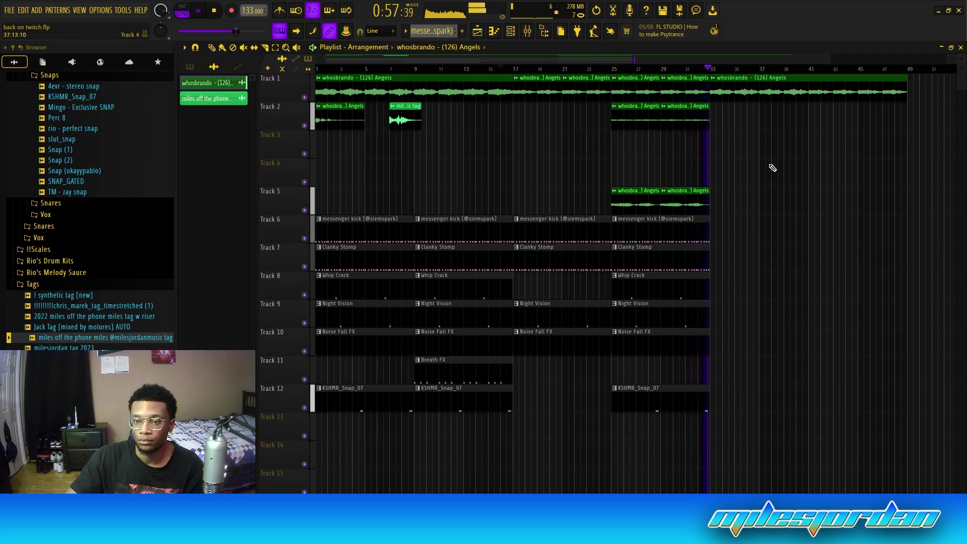
{"action": "left_click", "coordinate": [609, 71]}
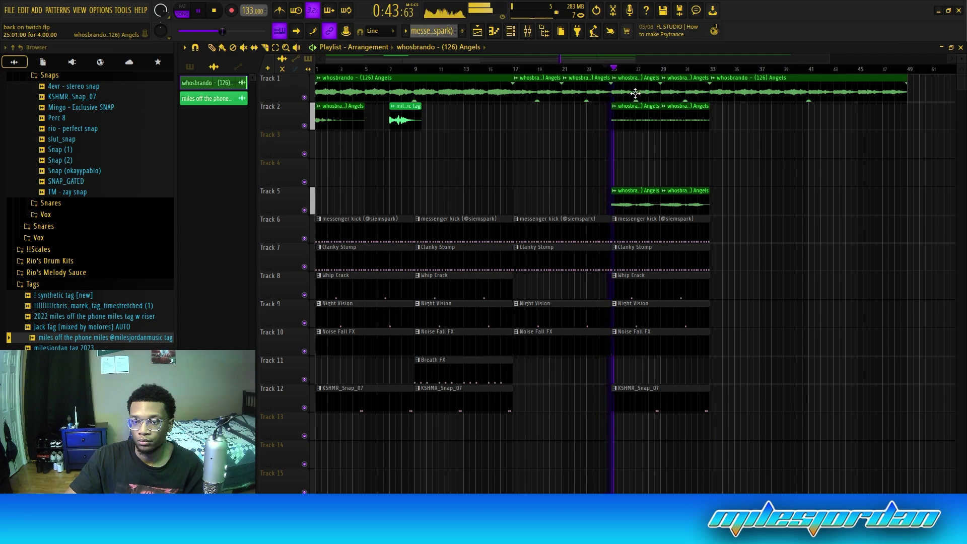
{"action": "right_click", "coordinate": [635, 93]}
{"action": "right_click", "coordinate": [637, 120]}
{"action": "right_click", "coordinate": [647, 200]}
{"action": "right_click", "coordinate": [673, 200]}
{"action": "right_click", "coordinate": [683, 119]}
{"action": "right_click", "coordinate": [684, 97]}
{"action": "left_click_drag", "start_coordinate": [725, 93], "coordinate": [627, 92]}
{"action": "left_click", "coordinate": [604, 69]}
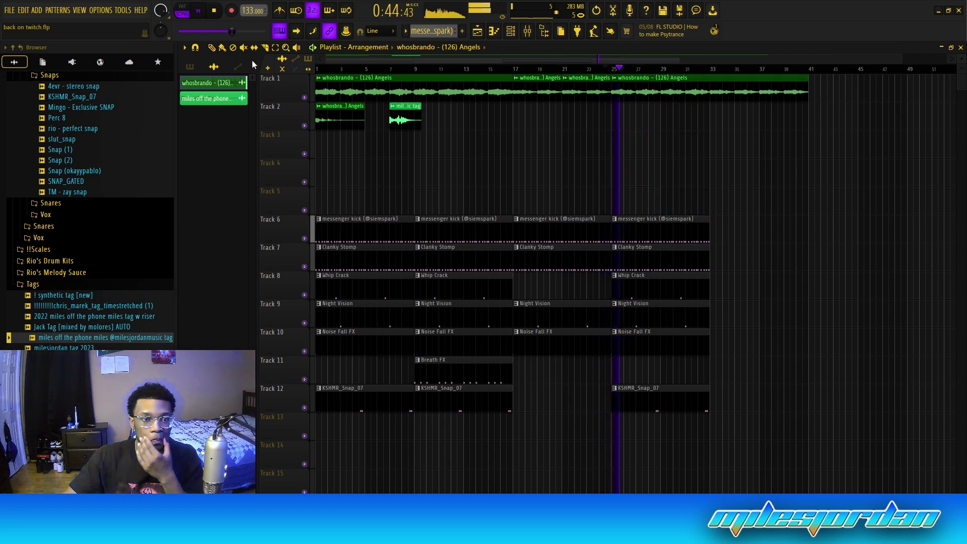
Step: Slice the long Track 1 Angels clip at bar 33, and copy all clips from bars 1 to 33 to bar 41
{"action": "left_click", "coordinate": [712, 69]}
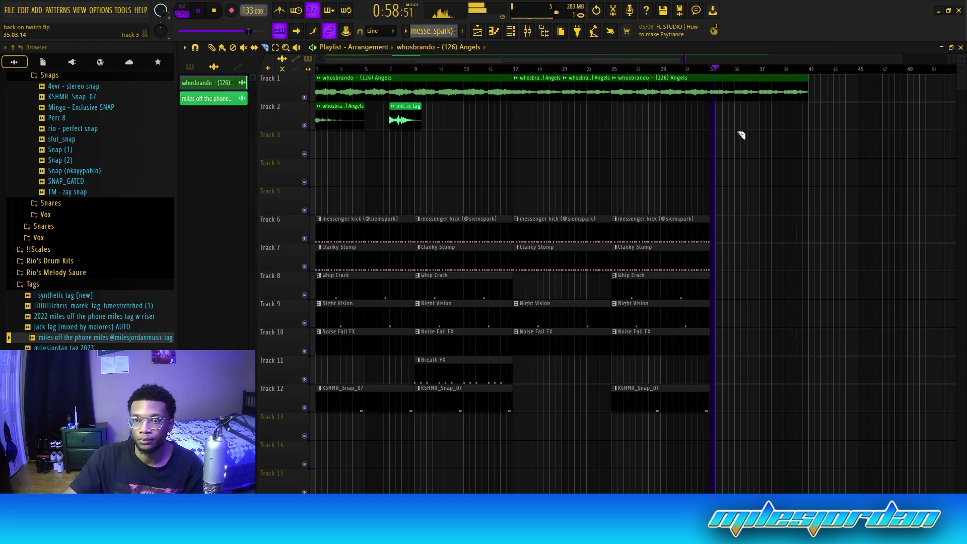
{"action": "left_click_drag", "start_coordinate": [717, 104], "coordinate": [718, 112]}
{"action": "key", "text": "p"}
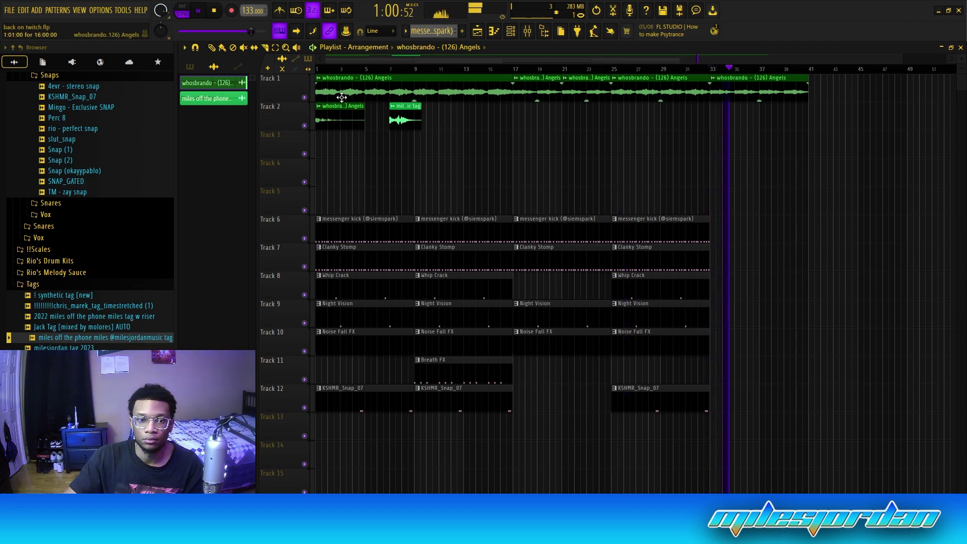
{"action": "left_click_drag", "start_coordinate": [341, 95], "coordinate": [691, 458]}
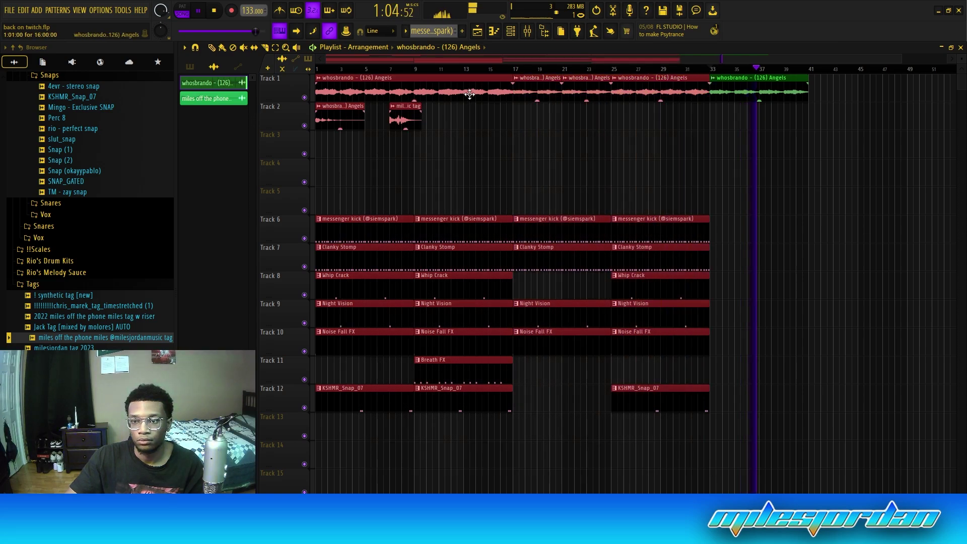
{"action": "left_click_drag", "start_coordinate": [470, 94], "coordinate": [932, 87]}
{"action": "left_click", "coordinate": [890, 149], "text": "ctrl"}
Step: Move the copied Angels segment and producer tag on Track 2 from bar 41 to bar 33, and delete them
{"action": "scroll", "coordinate": [891, 73], "scroll_direction": "down", "scroll_amount": 1}
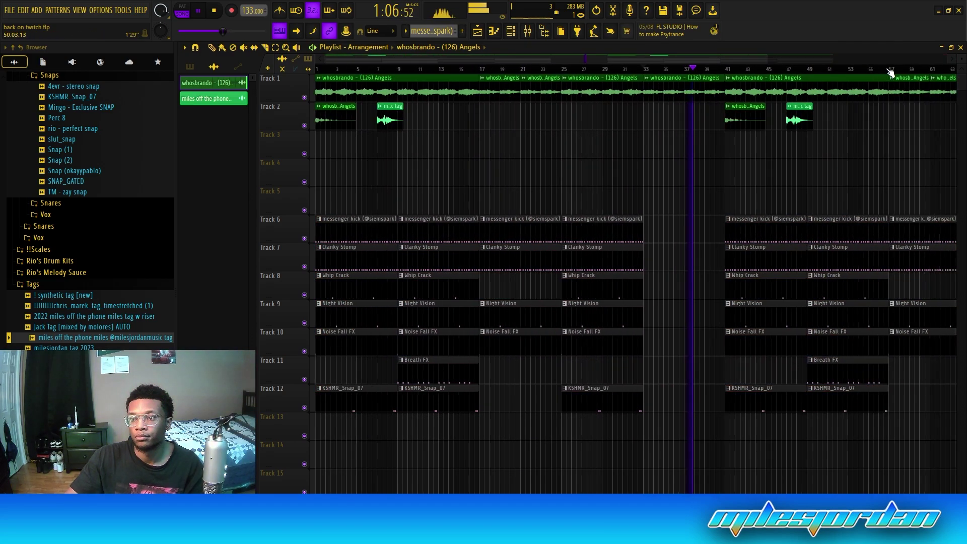
{"action": "scroll", "coordinate": [891, 73], "scroll_direction": "down", "scroll_amount": 1}
{"action": "left_click_drag", "start_coordinate": [792, 124], "coordinate": [626, 117]}
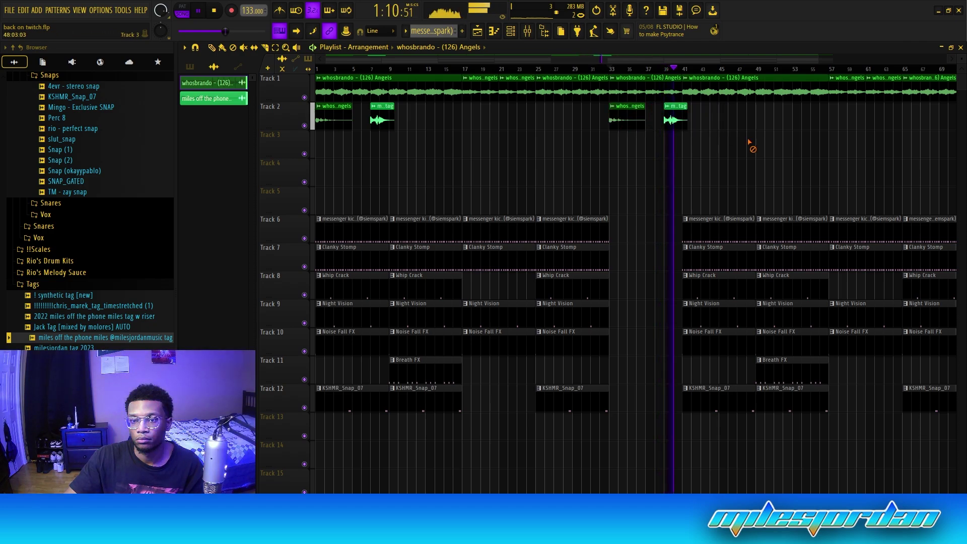
{"action": "key", "text": "Delete"}
{"action": "scroll", "coordinate": [738, 72], "scroll_direction": "down", "scroll_amount": 1}
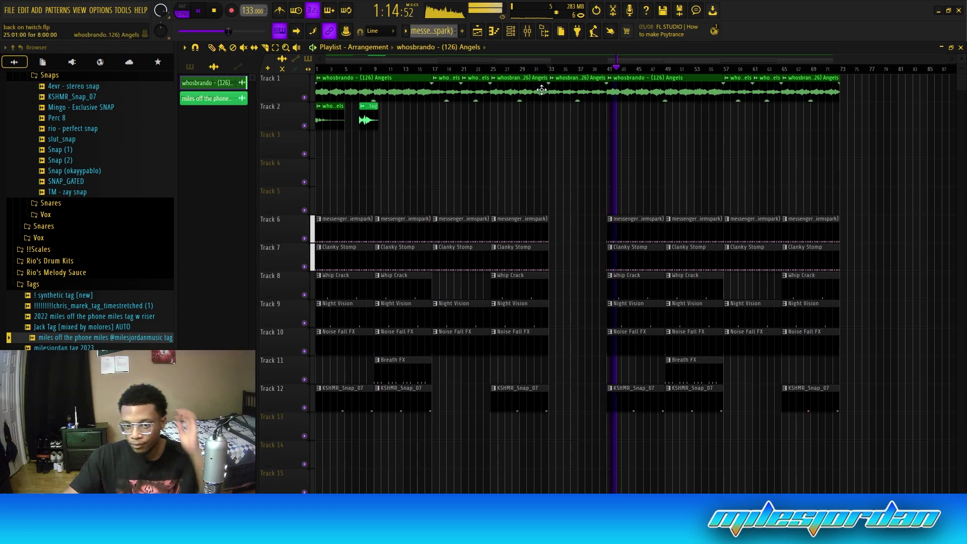
Step: Replay from about bar 23, and undo the recent edits back to the layered Angels segments on Tracks 2 to 5 at bar 25
{"action": "mouse_move", "coordinate": [542, 89]}
{"action": "left_mouse_down"}
{"action": "mouse_move", "coordinate": [592, 112]}
{"action": "mouse_move", "coordinate": [525, 91]}
{"action": "mouse_move", "coordinate": [565, 80]}
{"action": "mouse_move", "coordinate": [551, 79]}
{"action": "left_mouse_up"}
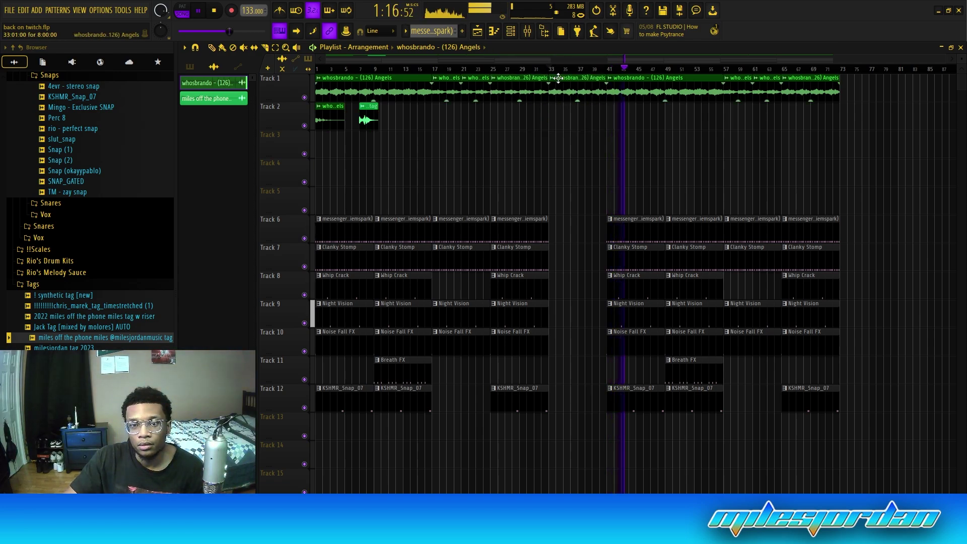
{"action": "left_click", "coordinate": [476, 69]}
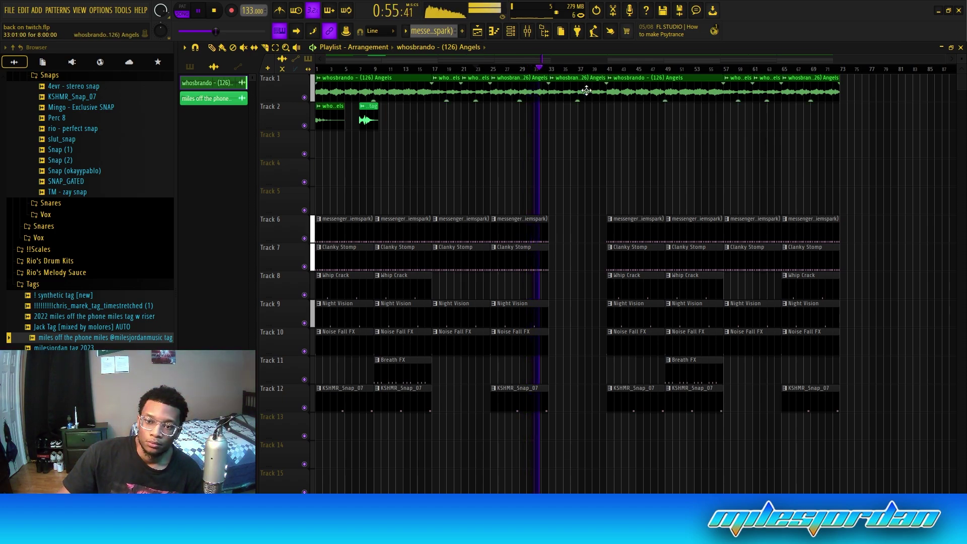
{"action": "key", "text": "ctrl+z"}
{"action": "key", "text": "ctrl+z"}
{"action": "key", "text": "ctrl+z"}
{"action": "key", "text": "ctrl+z"}
{"action": "key", "text": "ctrl+z"}
{"action": "key", "text": "ctrl+z"}
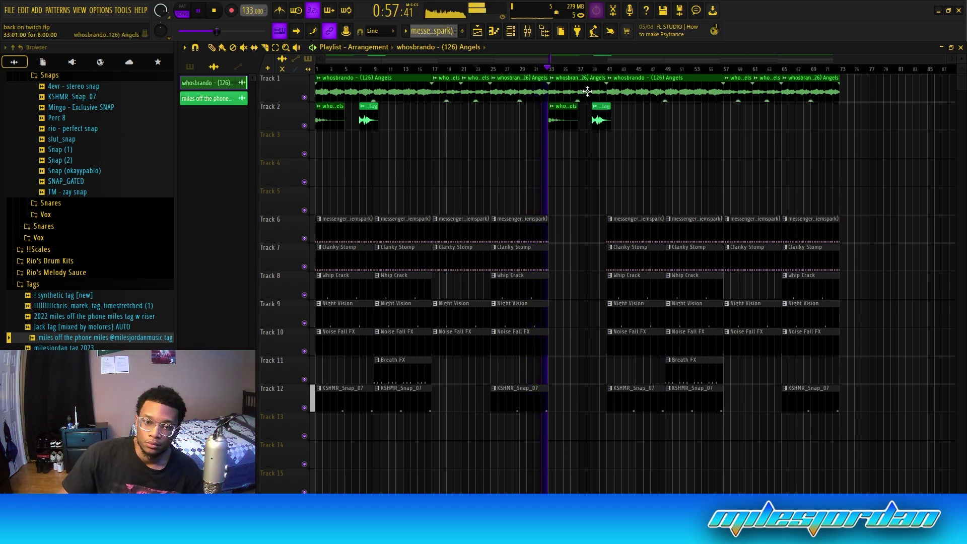
{"action": "key", "text": "ctrl+shift+z"}
{"action": "key", "text": "ctrl+shift+z"}
{"action": "key", "text": "ctrl+shift+z"}
{"action": "key", "text": "ctrl+shift+z"}
{"action": "key", "text": "ctrl+shift+z"}
{"action": "key", "text": "ctrl+shift+z"}
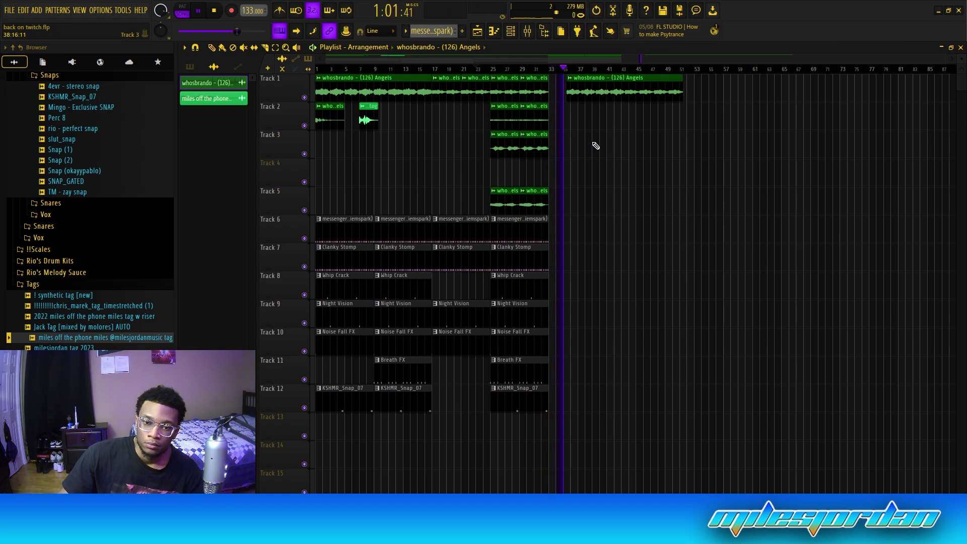
{"action": "key", "text": "ctrl+shift+z"}
{"action": "key", "text": "ctrl+shift+z"}
Step: Move the bar 25 Angels segments on Tracks 1 to 4 to bar 34, and move the long Angels clip to Track 13 near bar 25
{"action": "key", "text": "space"}
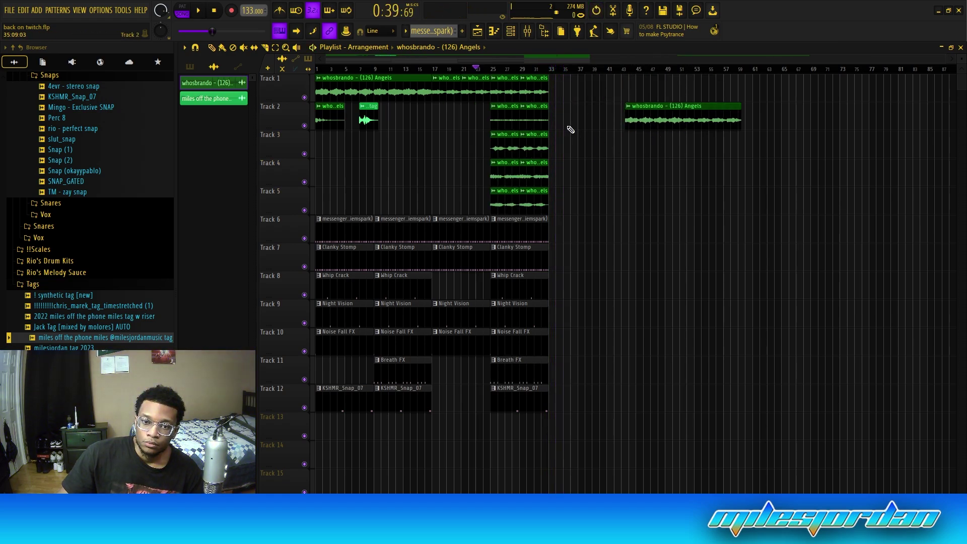
{"action": "left_click_drag", "start_coordinate": [514, 105], "coordinate": [573, 95]}
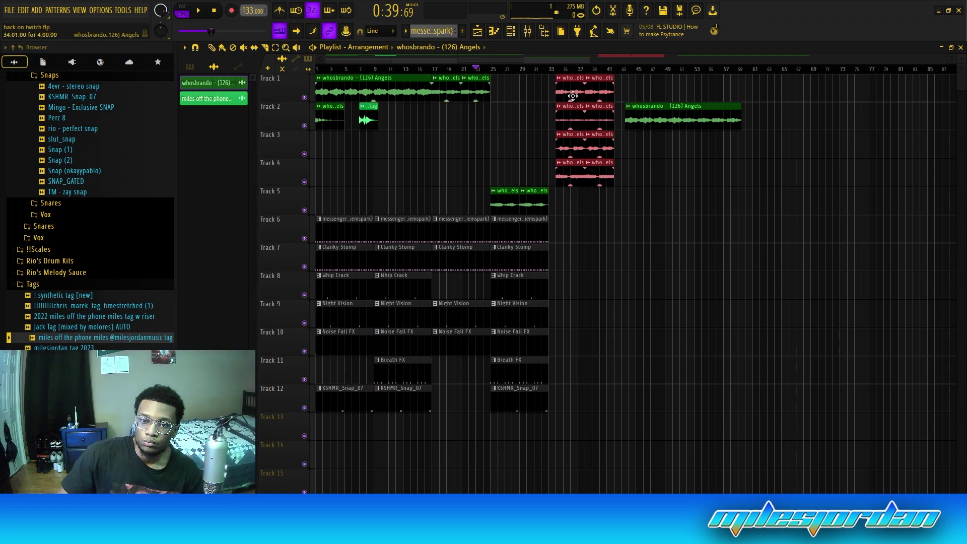
{"action": "left_click_drag", "start_coordinate": [668, 117], "coordinate": [510, 425]}
Step: Play from bar 25 and nudge the Track 13 Angels clip so it starts exactly at bar 25
{"action": "key", "text": "space"}
{"action": "left_click", "coordinate": [492, 70]}
{"action": "key", "text": "space"}
{"action": "key", "text": "ctrl+z"}
{"action": "key", "text": "space"}
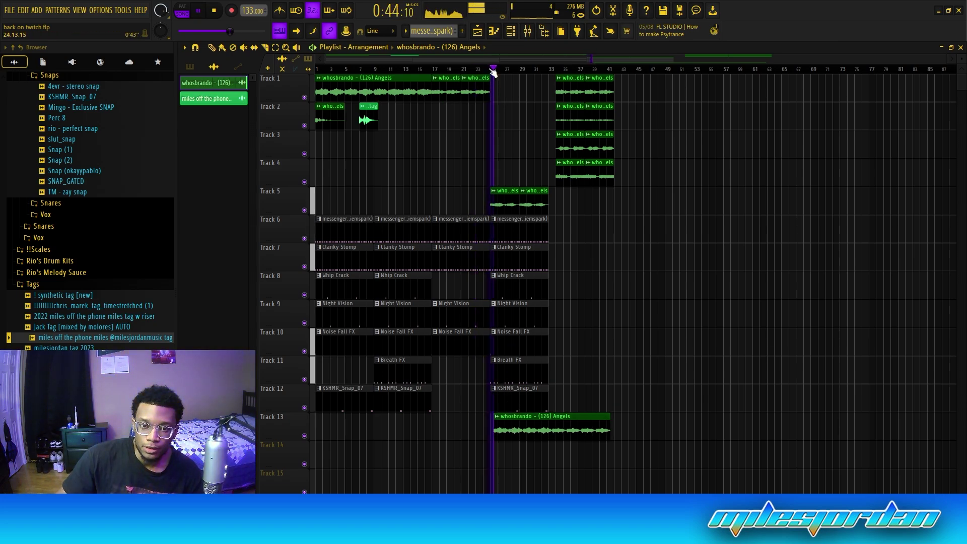
{"action": "key", "text": "space"}
{"action": "scroll", "coordinate": [494, 72], "scroll_direction": "up", "scroll_amount": 3}
{"action": "left_click_drag", "start_coordinate": [749, 426], "coordinate": [736, 426]}
{"action": "key", "text": "space"}
Step: Slice the Track 13 Angels clip at bar 33, and place another Angels clip on Track 2 near bar 46
{"action": "scroll", "coordinate": [752, 75], "scroll_direction": "down", "scroll_amount": 2}
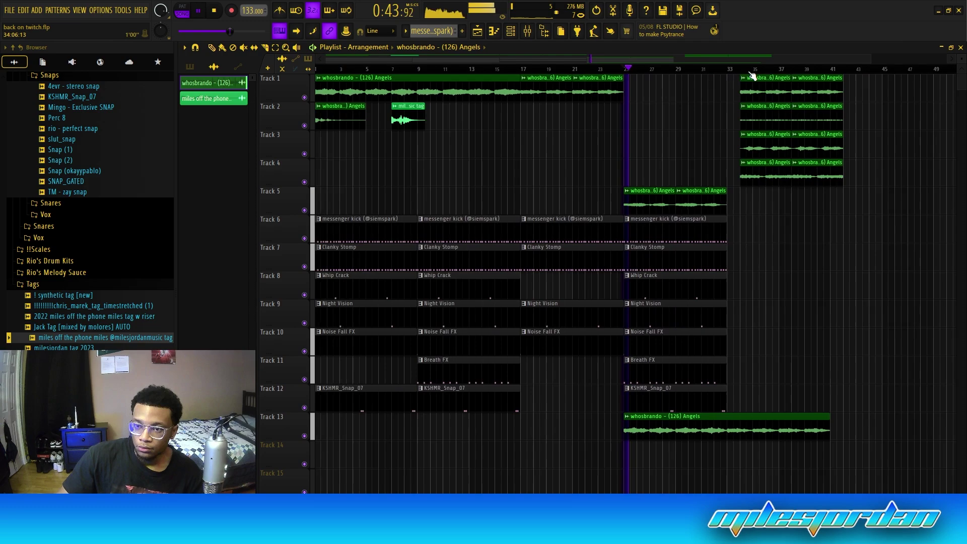
{"action": "scroll", "coordinate": [752, 75], "scroll_direction": "down", "scroll_amount": 1}
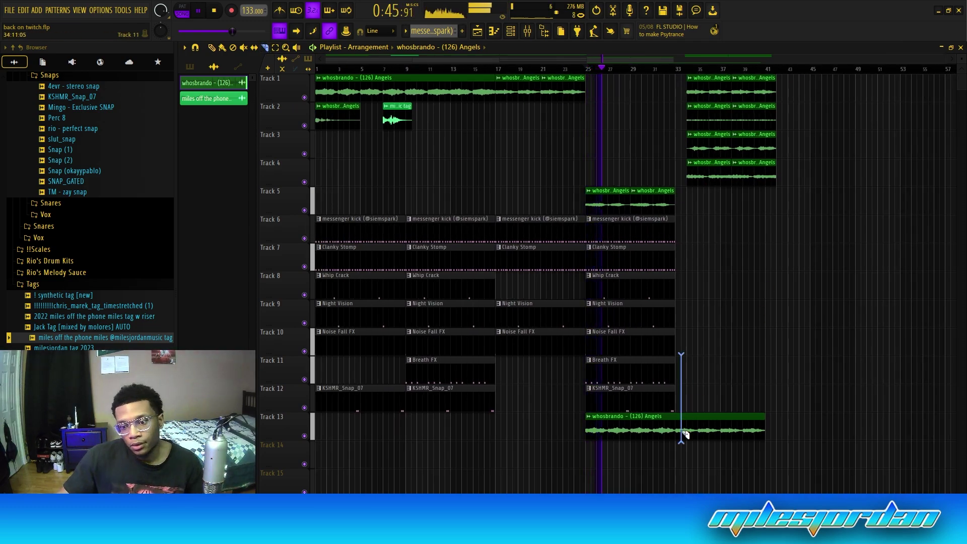
{"action": "left_click_drag", "start_coordinate": [683, 432], "coordinate": [682, 439]}
{"action": "left_click_drag", "start_coordinate": [857, 372], "coordinate": [825, 106]}
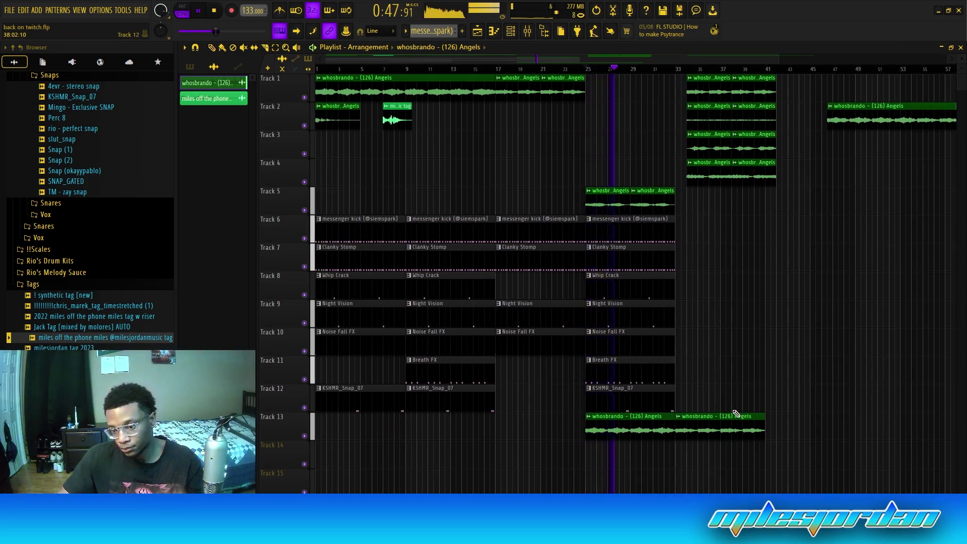
Step: Delete the part of the Track 13 Angels clip after bar 33, keeping the bars 25 to 33 part
{"action": "right_click", "coordinate": [701, 427]}
{"action": "right_click", "coordinate": [660, 429]}
{"action": "key", "text": "ctrl+z"}
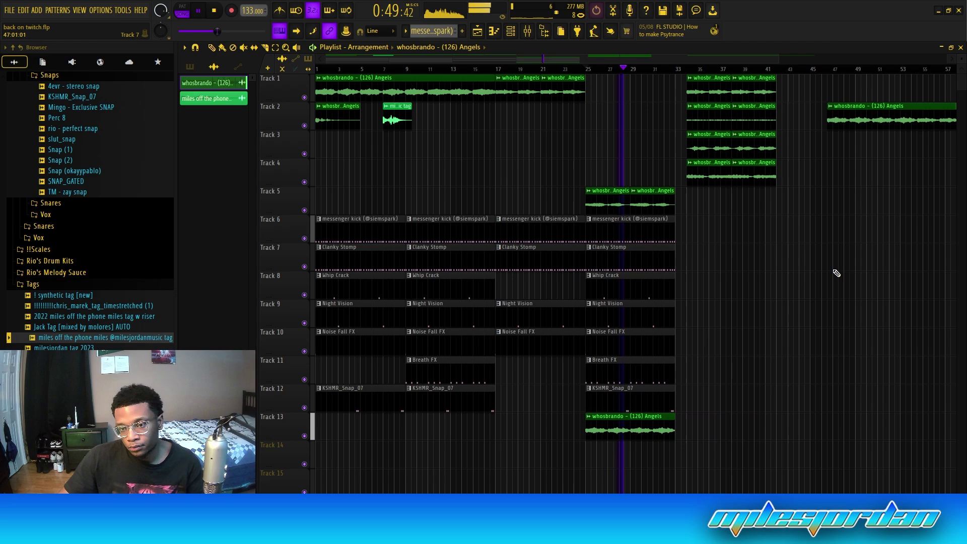
Step: Keep only one Track 5 Angels segment, placed with the bar 34 group, and shift the group on Tracks 1 to 5 to bar 33
{"action": "left_click_drag", "start_coordinate": [648, 193], "coordinate": [702, 195]}
{"action": "right_click", "coordinate": [622, 195]}
{"action": "left_click_drag", "start_coordinate": [685, 94], "coordinate": [776, 193]}
{"action": "left_click_drag", "start_coordinate": [718, 82], "coordinate": [706, 82]}
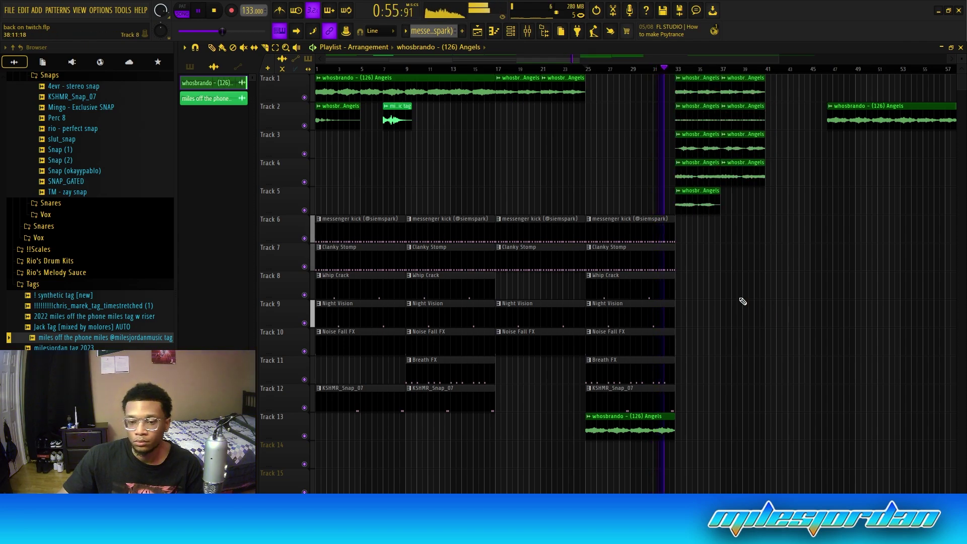
Step: Play from bar 33 and delete the Angels segments on Tracks 4 and 5 in bars 33 to 41
{"action": "right_click", "coordinate": [704, 175]}
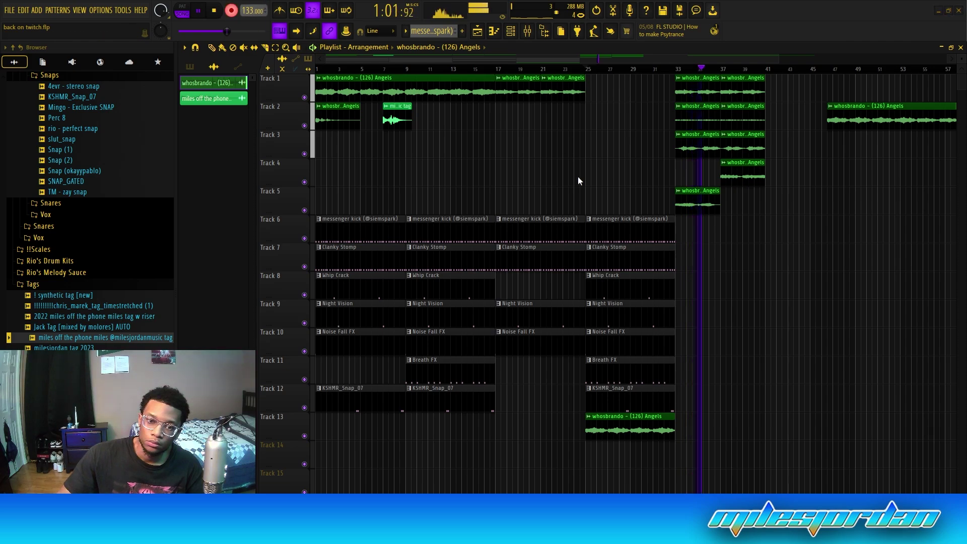
{"action": "left_click", "coordinate": [218, 12]}
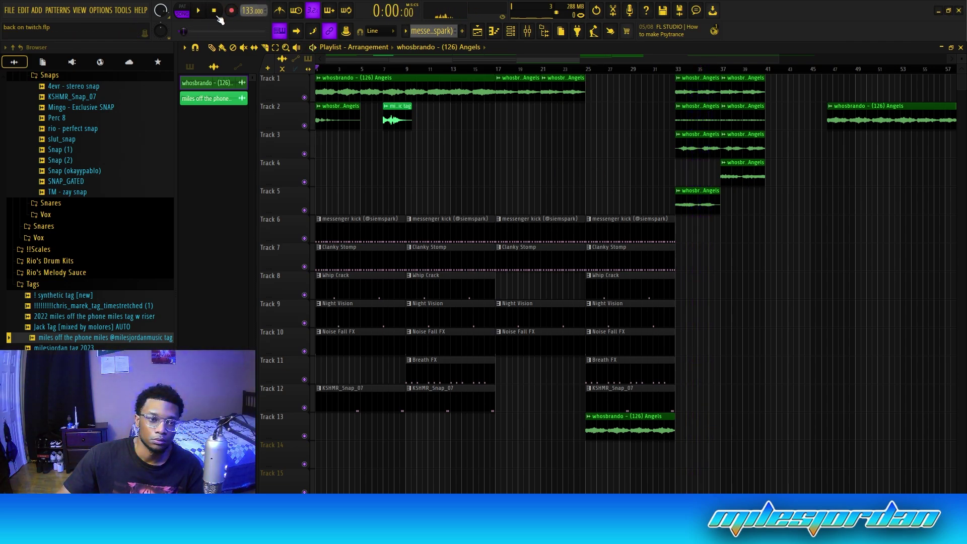
{"action": "left_click", "coordinate": [680, 69]}
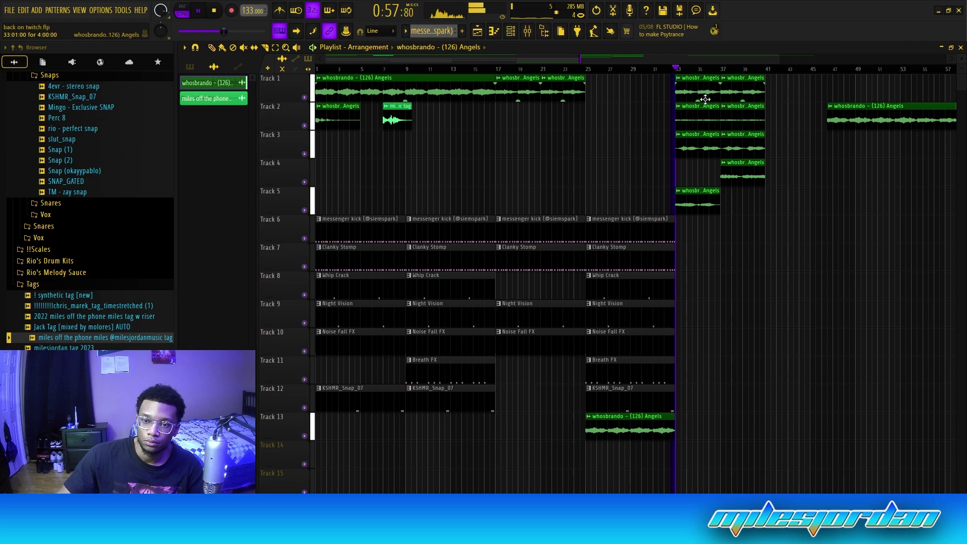
{"action": "right_click", "coordinate": [699, 204]}
{"action": "key", "text": "space"}
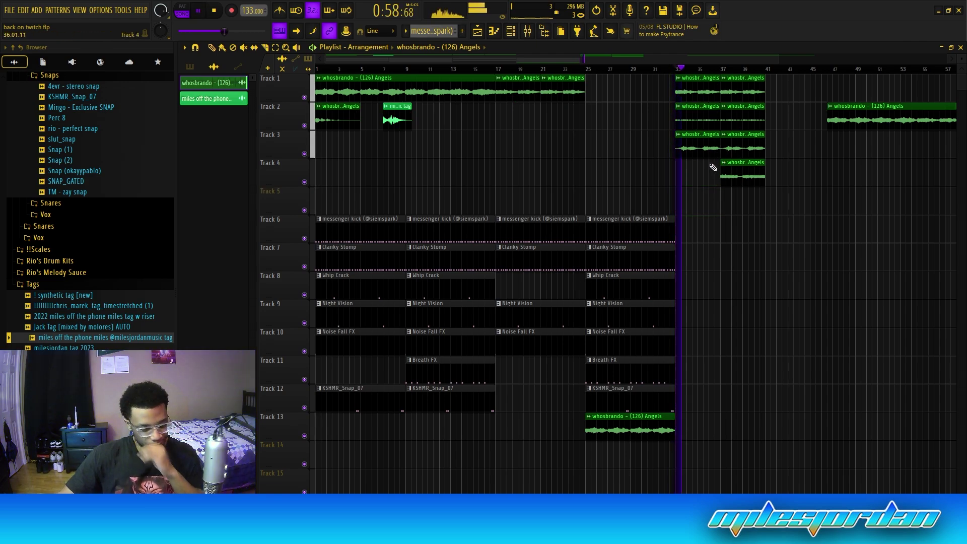
{"action": "right_click", "coordinate": [741, 171]}
Step: Move the Track 13 Angels clip up to Track 1 at bar 25, and delete the spare Angels clip on Track 2
{"action": "left_click", "coordinate": [653, 436], "text": "ctrl"}
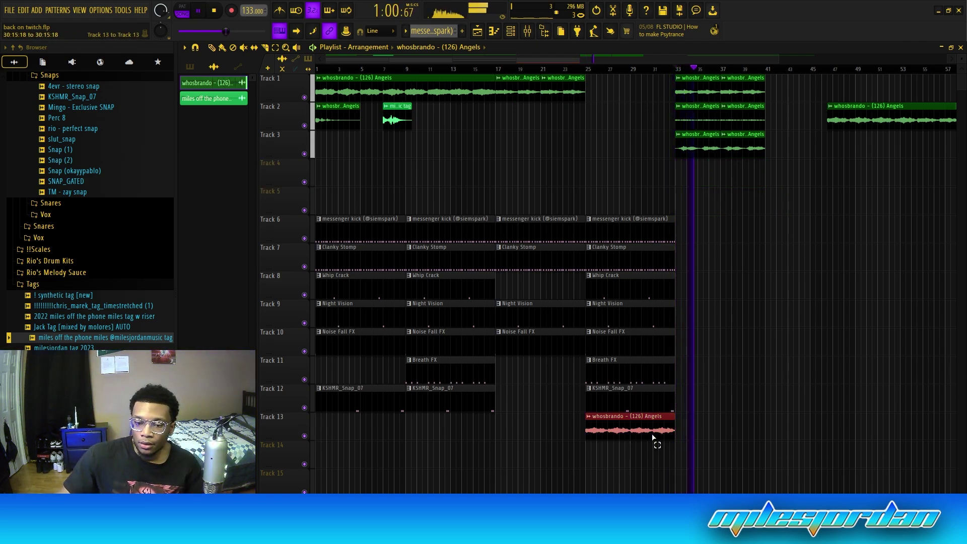
{"action": "key", "text": "shift+Up"}
{"action": "key", "text": "shift+Up"}
{"action": "key", "text": "shift+Up"}
{"action": "key", "text": "shift+Up"}
{"action": "key", "text": "shift+Up"}
{"action": "key", "text": "shift+Up"}
{"action": "key", "text": "shift+Up"}
{"action": "key", "text": "shift+Up"}
{"action": "key", "text": "shift+Up"}
{"action": "key", "text": "shift+Up"}
{"action": "key", "text": "shift+Up"}
{"action": "key", "text": "shift+Up"}
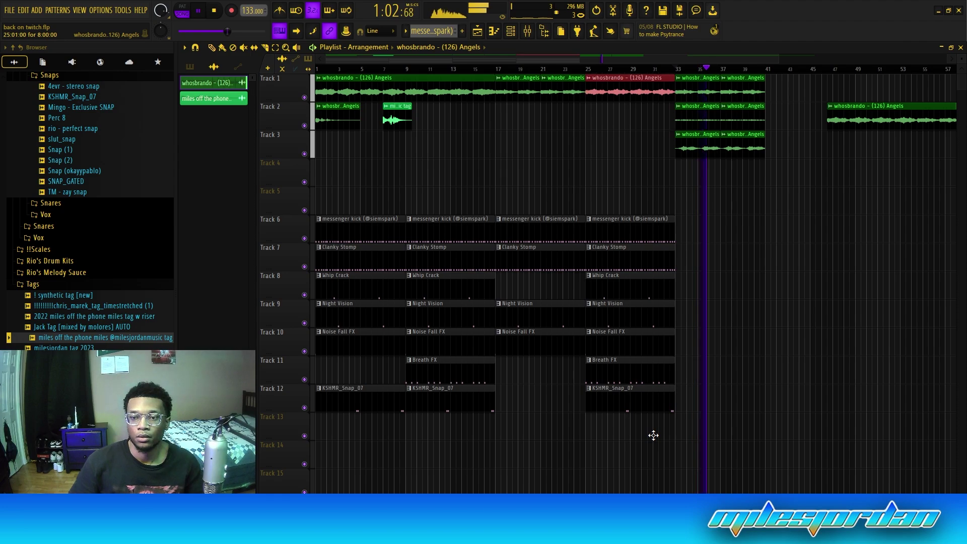
{"action": "key", "text": "ctrl+d"}
{"action": "right_click", "coordinate": [888, 115]}
{"action": "left_click_drag", "start_coordinate": [864, 60], "coordinate": [836, 72]}
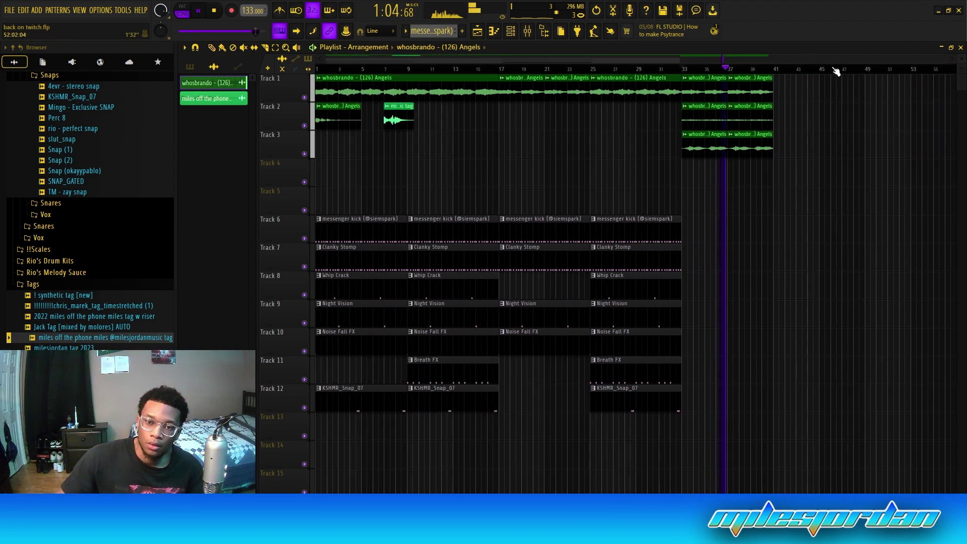
Step: Duplicate the whole arrangement so that the copy starts at bar 41, leaving no clips selected
{"action": "key", "text": "ctrl+a"}
{"action": "key", "text": "ctrl+b"}
{"action": "key", "text": "ctrl+d"}
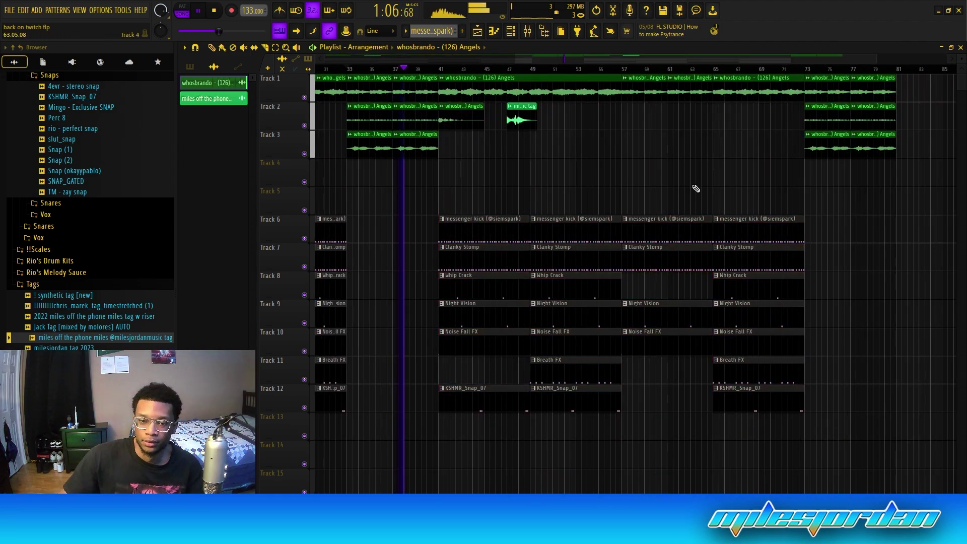
Step: In the copied section, delete the short Track 2 Angels clip, the producer tag clip and the Whip Crack clip in bars 41 to 49
{"action": "scroll", "coordinate": [616, 70], "scroll_direction": "down", "scroll_amount": 4}
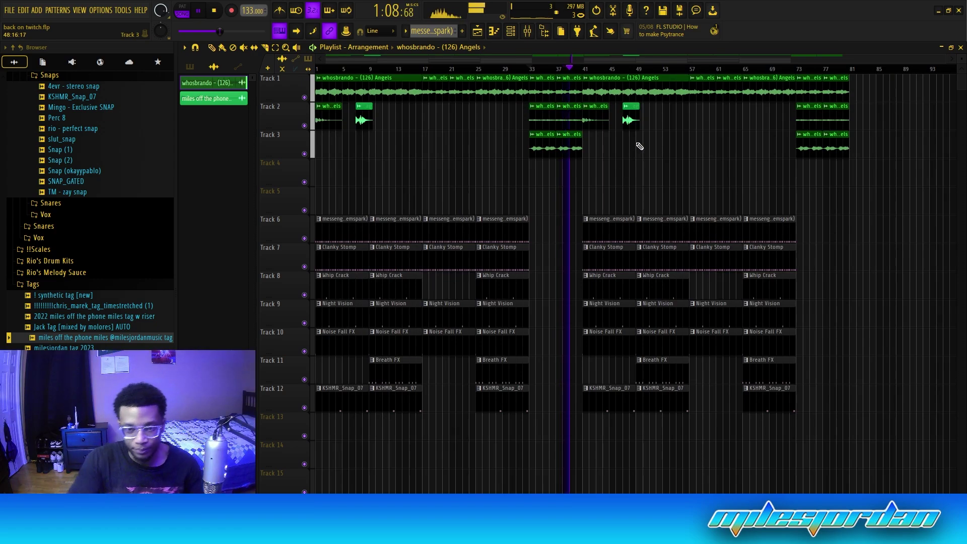
{"action": "right_click", "coordinate": [597, 117]}
{"action": "right_click", "coordinate": [631, 116]}
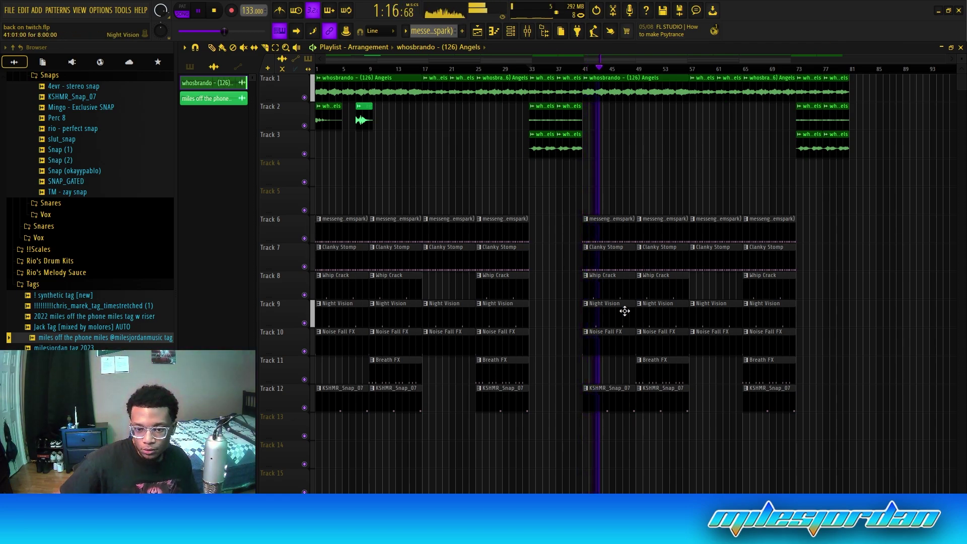
{"action": "right_click", "coordinate": [628, 290]}
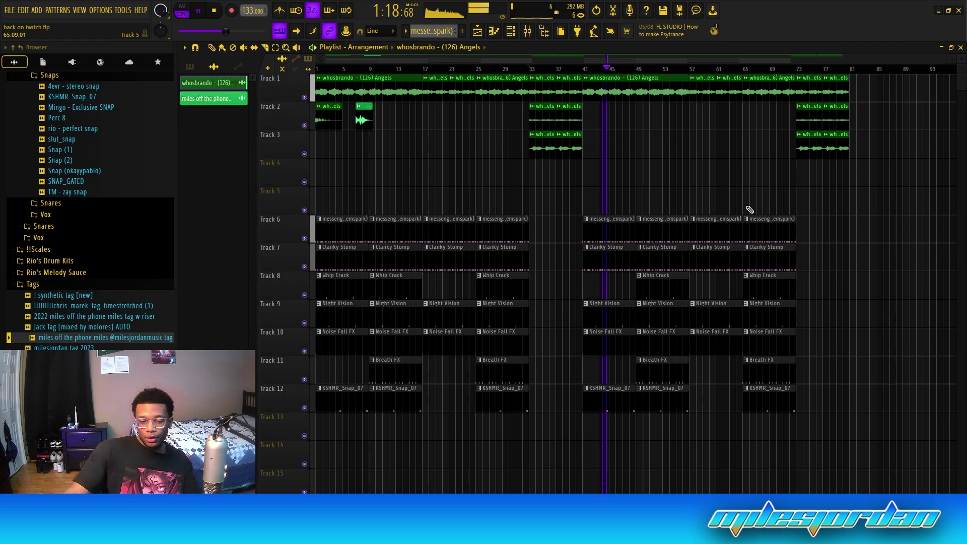
Step: Move all drum pattern clips up two tracks so they occupy Tracks 4 to 10
{"action": "left_click_drag", "start_coordinate": [331, 188], "coordinate": [957, 493]}
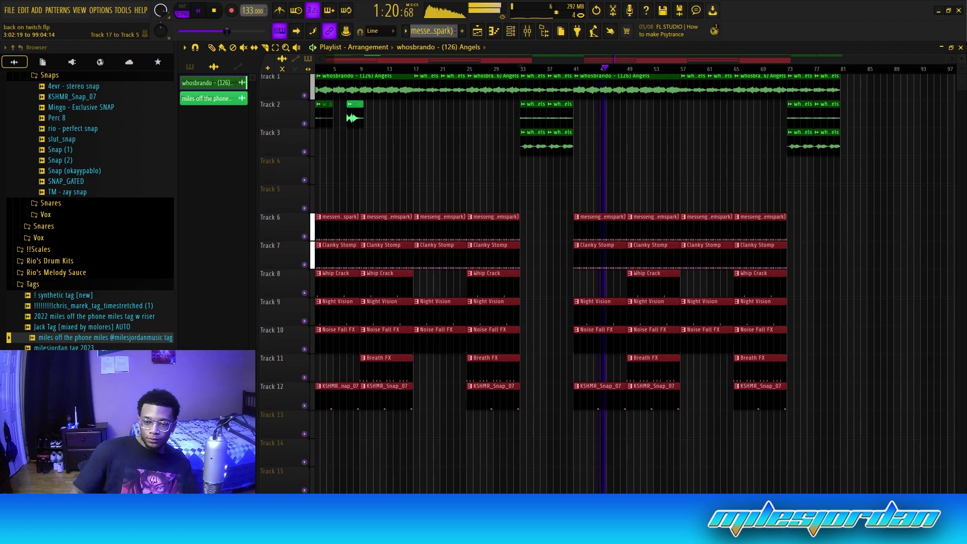
{"action": "key", "text": "shift+Up"}
{"action": "key", "text": "shift+Up"}
Step: Delete the Angels clips in bars 73 to 81 and every clip in bars 65 to 73
{"action": "left_click_drag", "start_coordinate": [801, 77], "coordinate": [846, 216]}
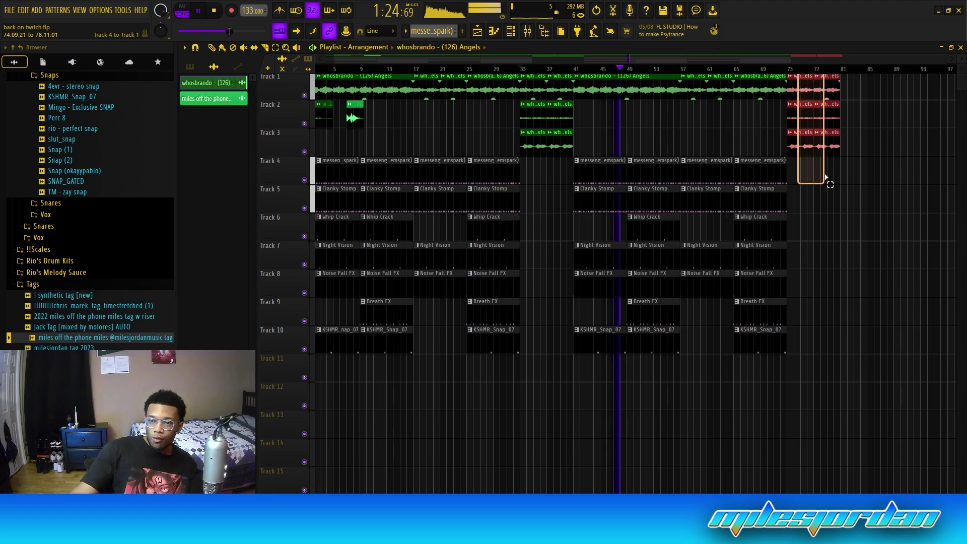
{"action": "key", "text": "Delete"}
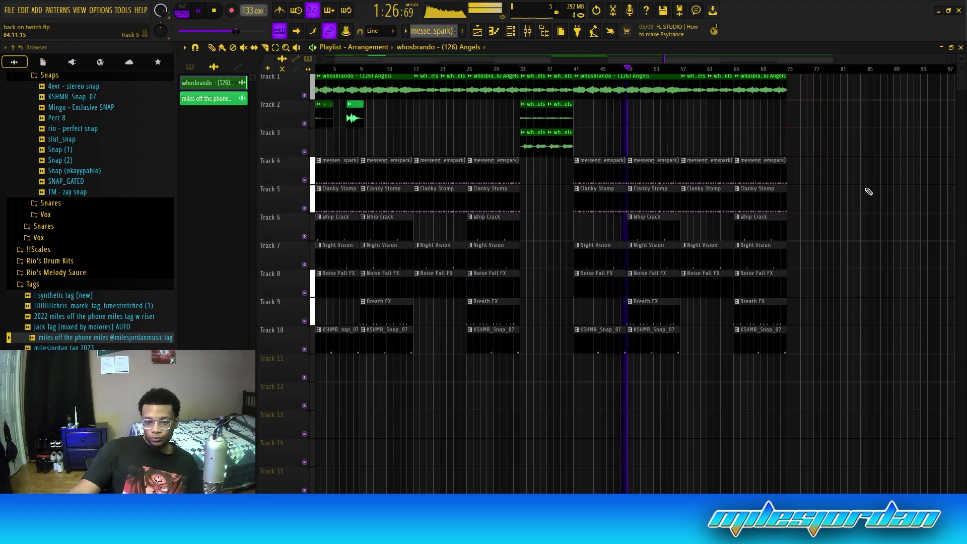
{"action": "left_click", "coordinate": [511, 31]}
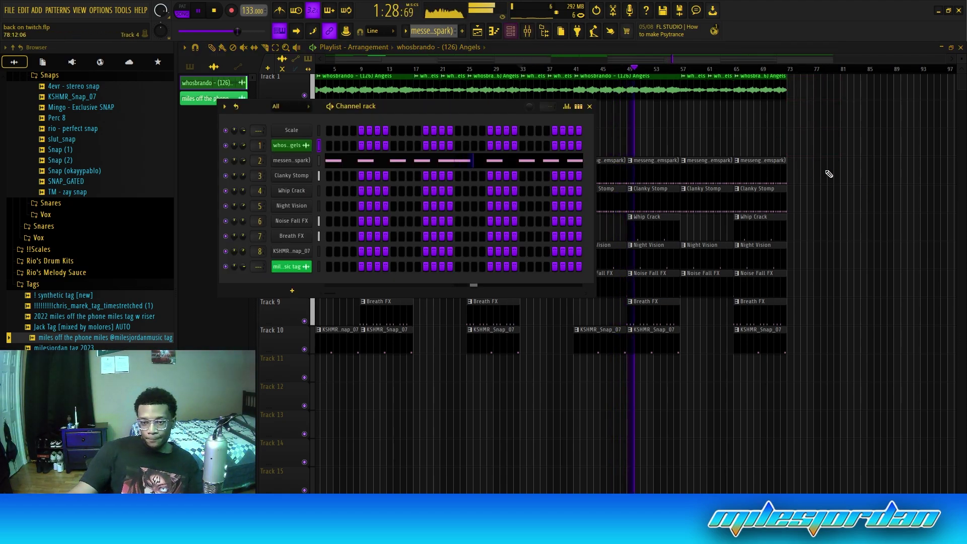
{"action": "right_click", "coordinate": [830, 173]}
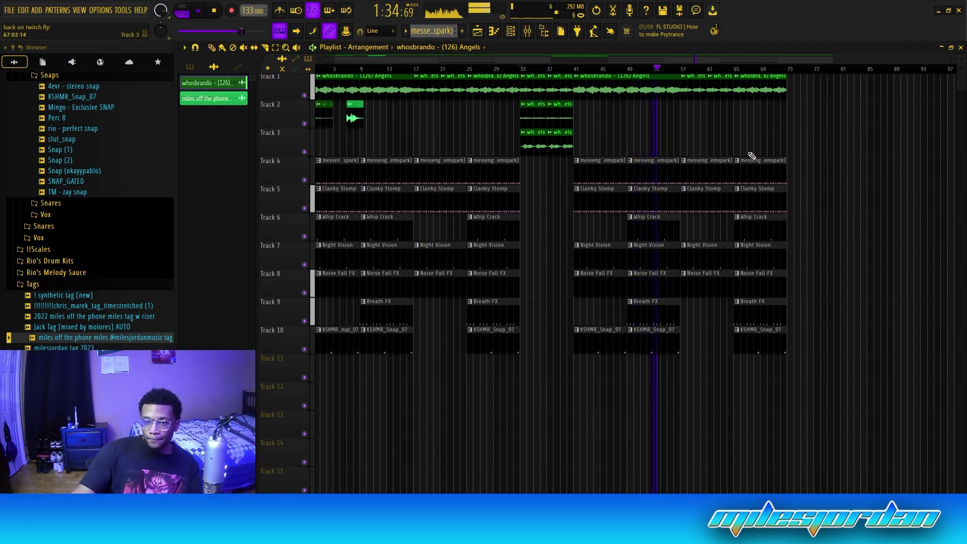
{"action": "left_click_drag", "start_coordinate": [746, 95], "coordinate": [799, 358]}
{"action": "key", "text": "Delete"}
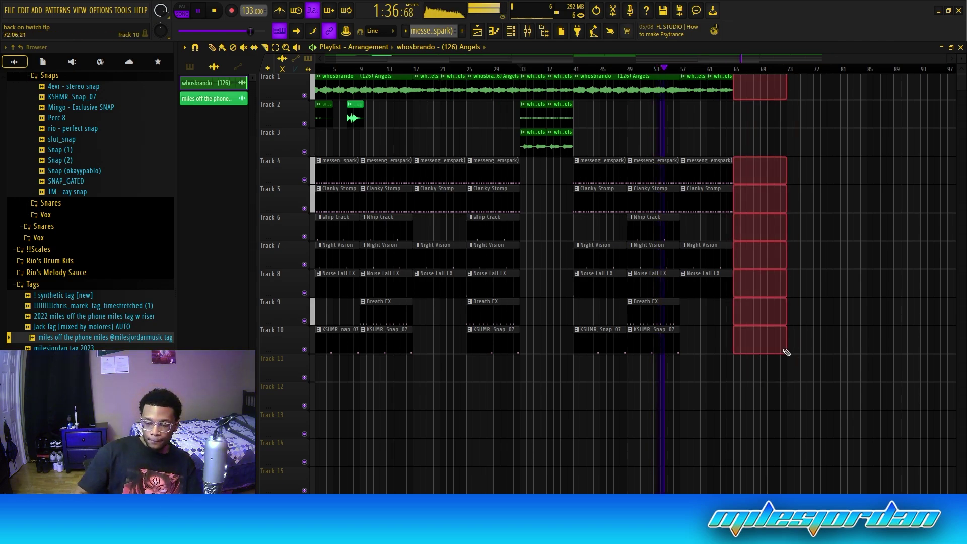
Step: Create an automation clip for the Master volume on Track 11
{"action": "left_click", "coordinate": [527, 31]}
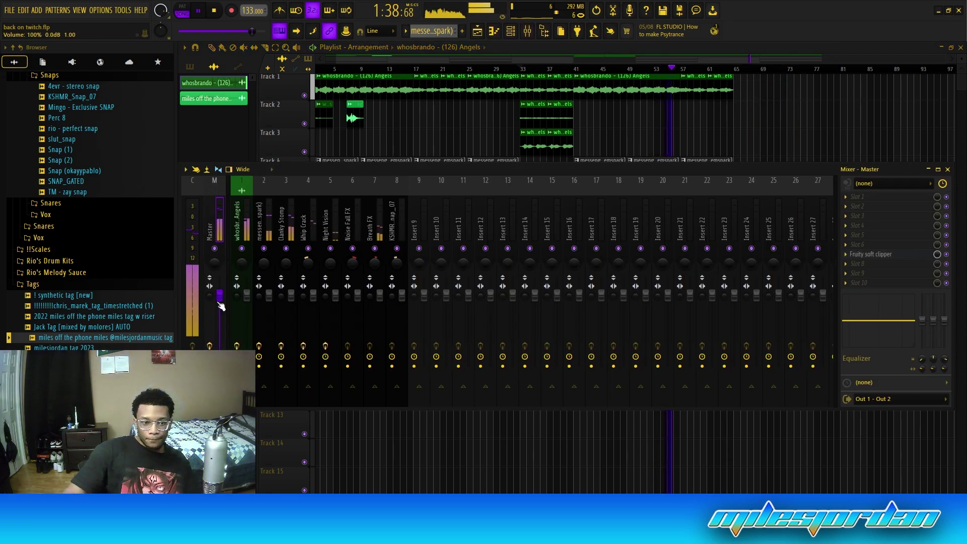
{"action": "left_click", "coordinate": [266, 378]}
{"action": "right_click", "coordinate": [766, 121]}
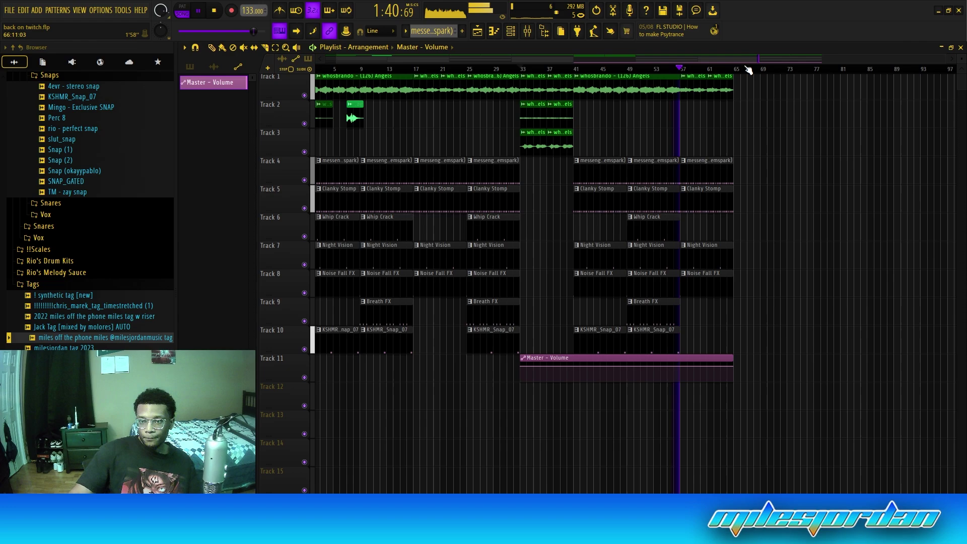
Step: Cut the Master volume automation to bars 57 to 65 and shape it into a curved fade-out ending at zero
{"action": "scroll", "coordinate": [744, 71], "scroll_direction": "up", "scroll_amount": 3}
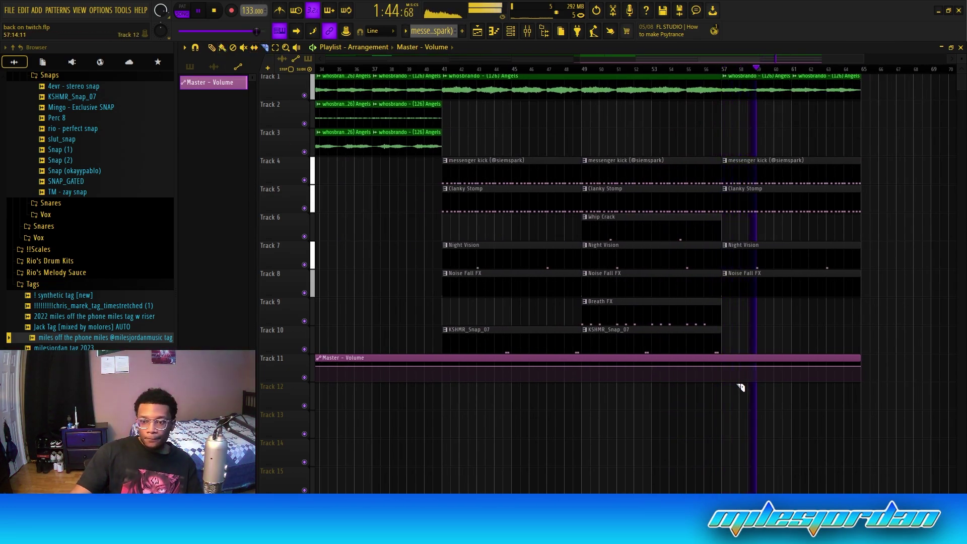
{"action": "left_click_drag", "start_coordinate": [723, 385], "coordinate": [724, 353]}
{"action": "key", "text": "p"}
{"action": "right_click", "coordinate": [713, 362]}
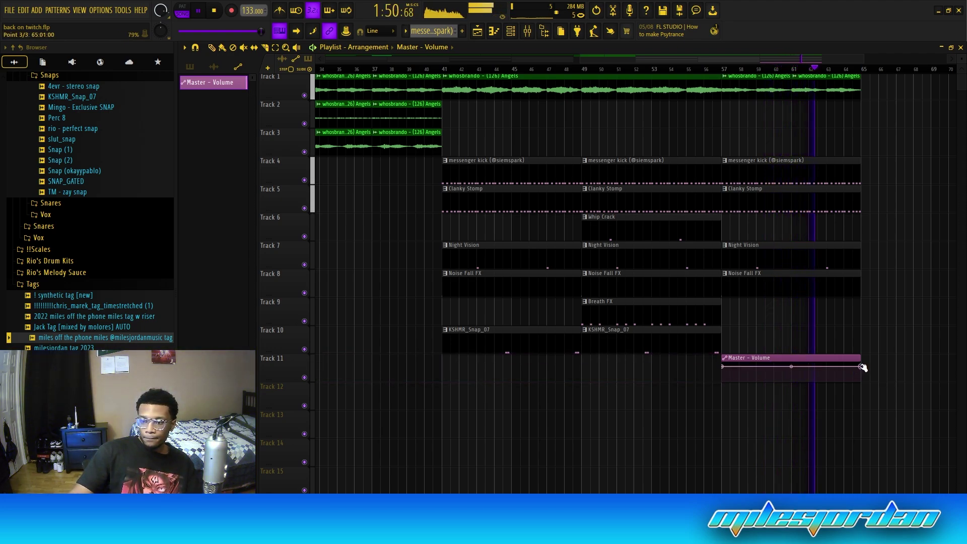
{"action": "left_click_drag", "start_coordinate": [863, 367], "coordinate": [861, 382]}
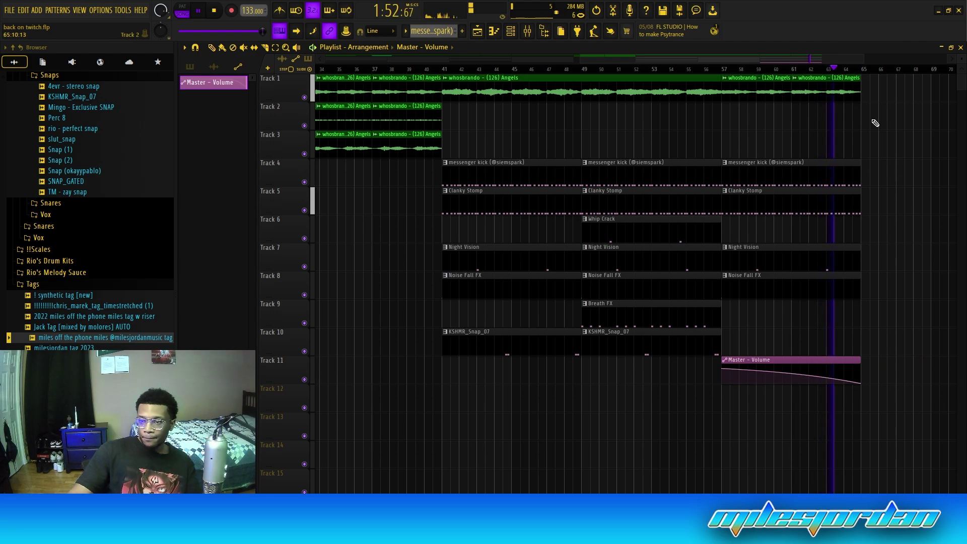
Step: Delete the Whip Crack and KSHMR_Snap_07 clips in bars 1 to 9 while playing the beat from the start
{"action": "scroll", "coordinate": [876, 123], "scroll_direction": "down", "scroll_amount": 3, "text": "ctrl"}
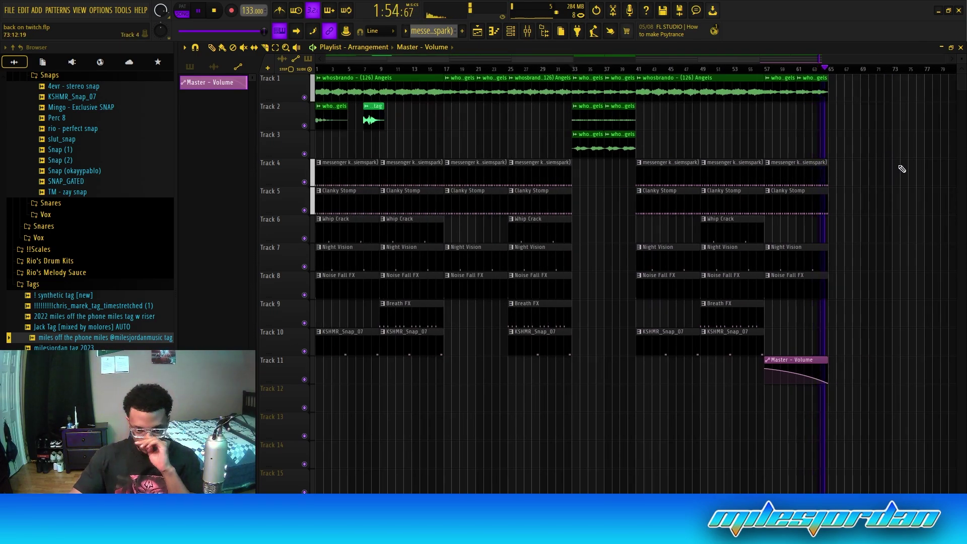
{"action": "right_click", "coordinate": [345, 241]}
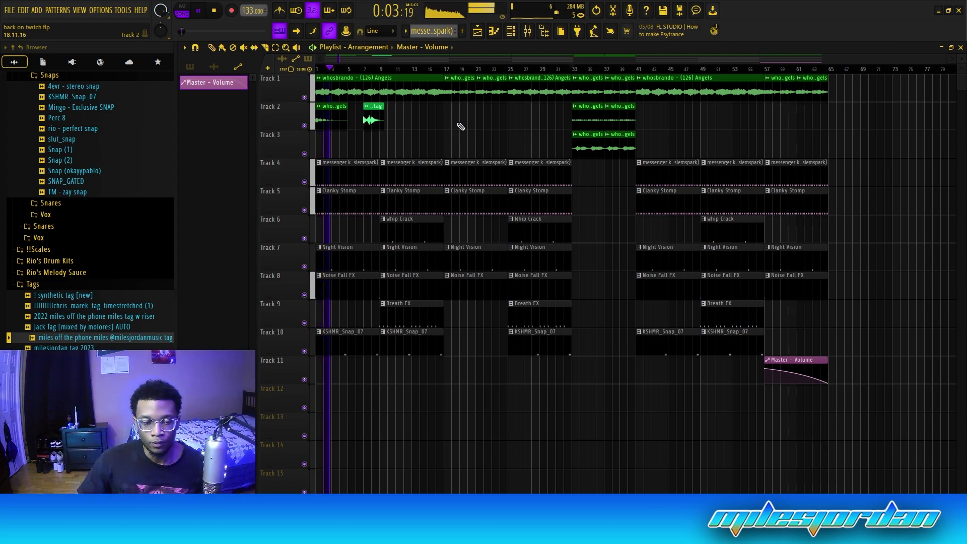
{"action": "scroll", "coordinate": [449, 80], "scroll_direction": "up", "scroll_amount": 3, "text": "ctrl"}
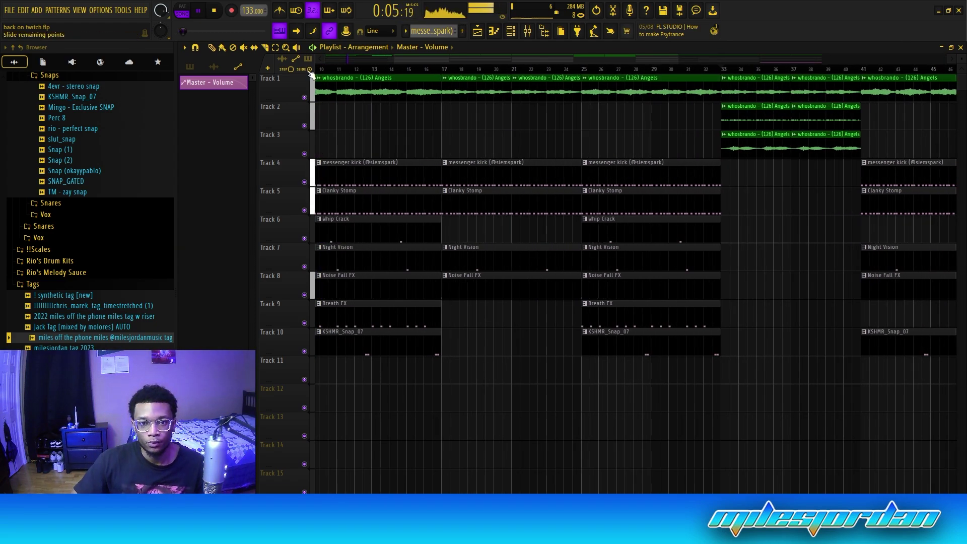
{"action": "scroll", "coordinate": [443, 68], "scroll_direction": "down", "scroll_amount": 3, "text": "ctrl"}
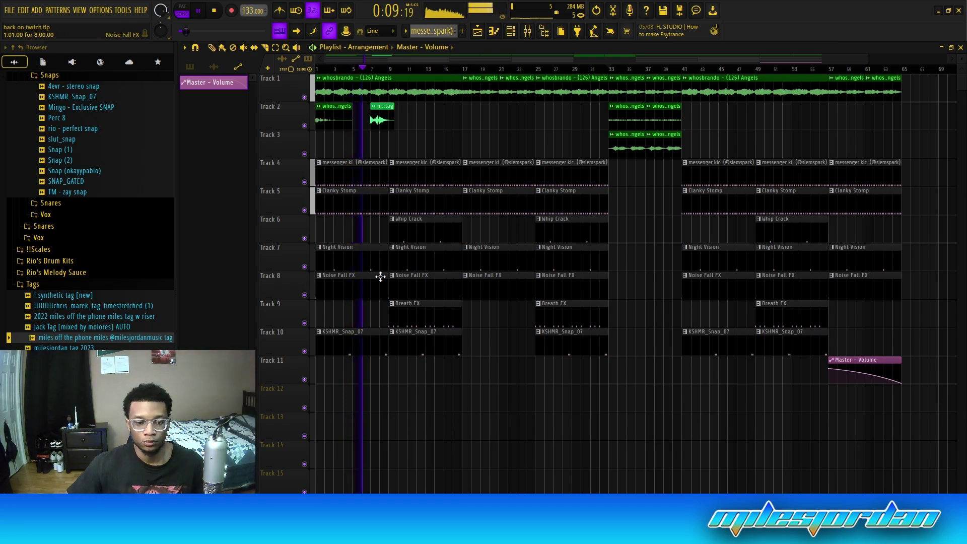
{"action": "right_click", "coordinate": [361, 338]}
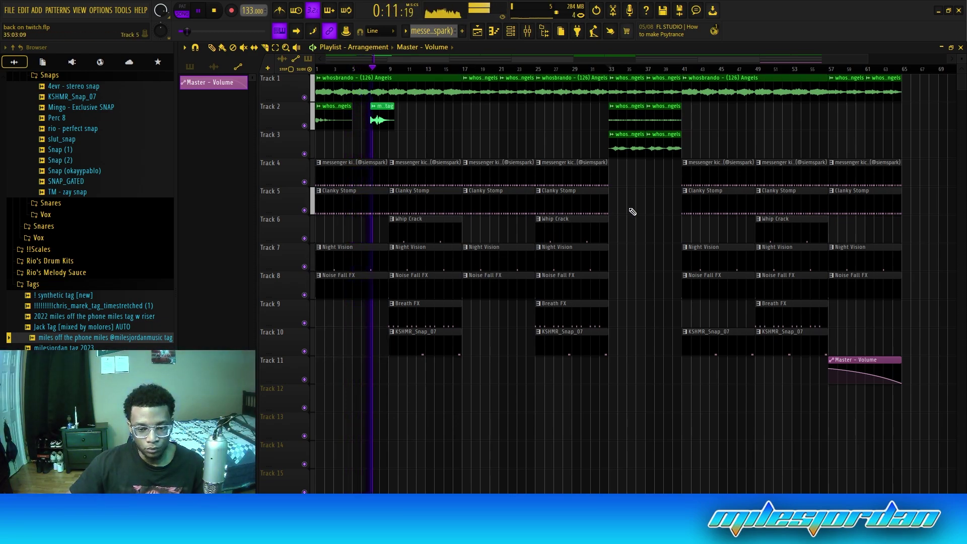
Step: Set the producer tag audio clip's channel volume to 66%
{"action": "double_click", "coordinate": [381, 118]}
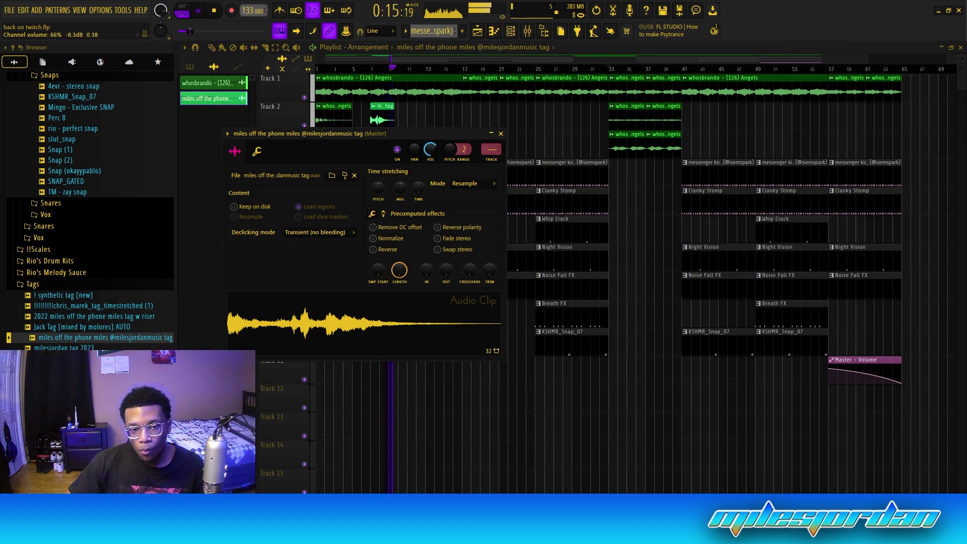
{"action": "left_click", "coordinate": [501, 133]}
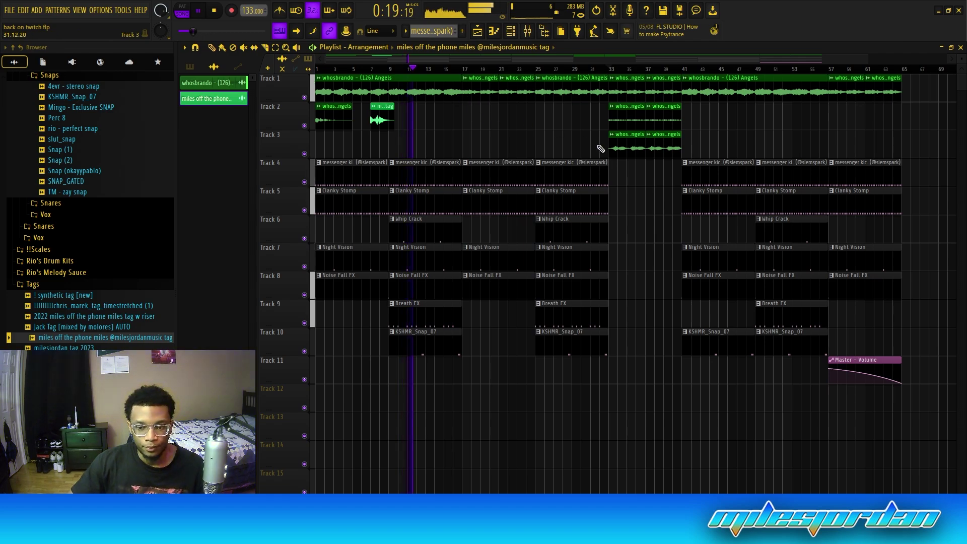
Step: Delete the KSHMR_Snap_07 clip in bars 41 to 49 and stop playback
{"action": "right_click", "coordinate": [712, 335]}
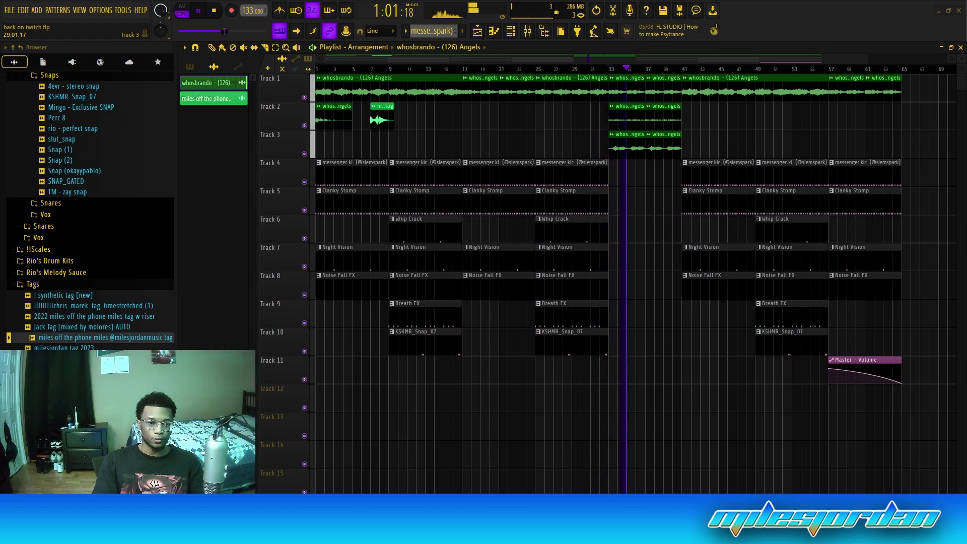
{"action": "key", "text": "space"}
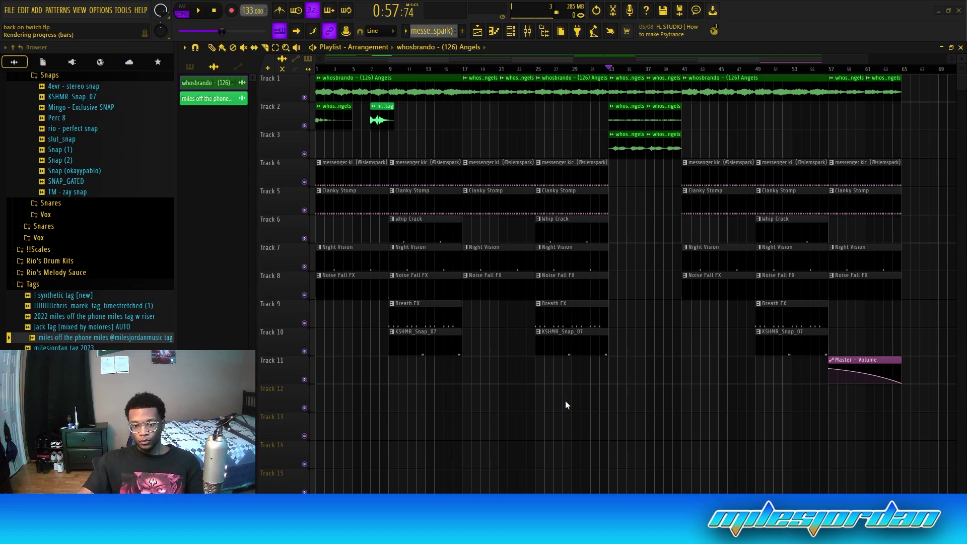